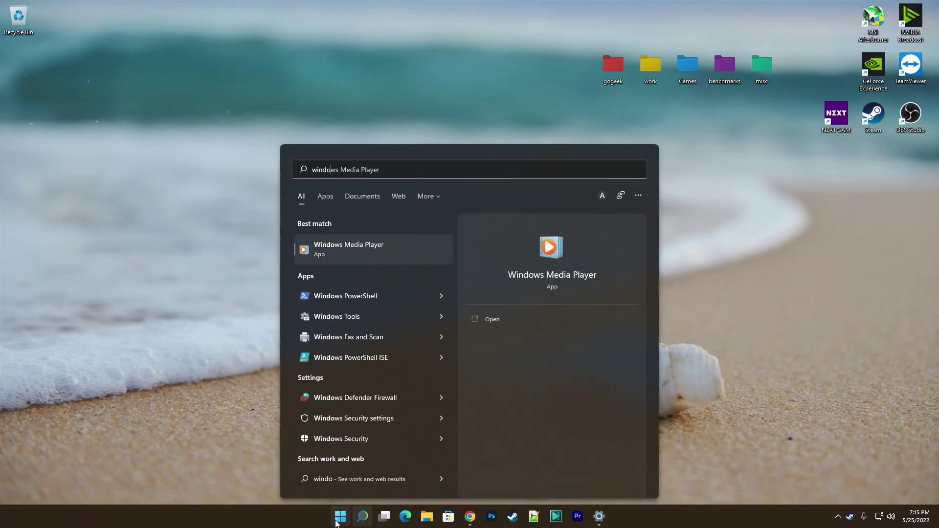
Search Windows for "windows features" and open the Turn Windows features on or off dialog.
{"action": "type", "text": "fea"}
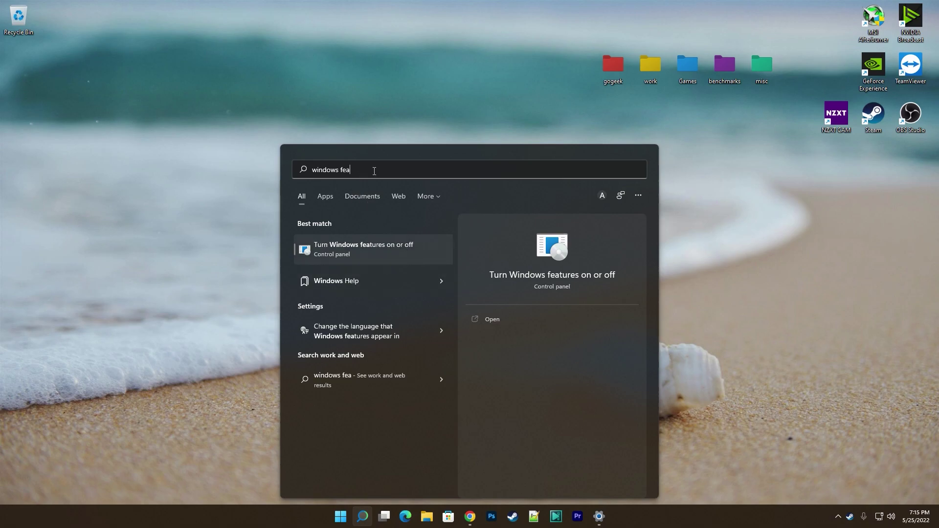
{"action": "type", "text": "tures"}
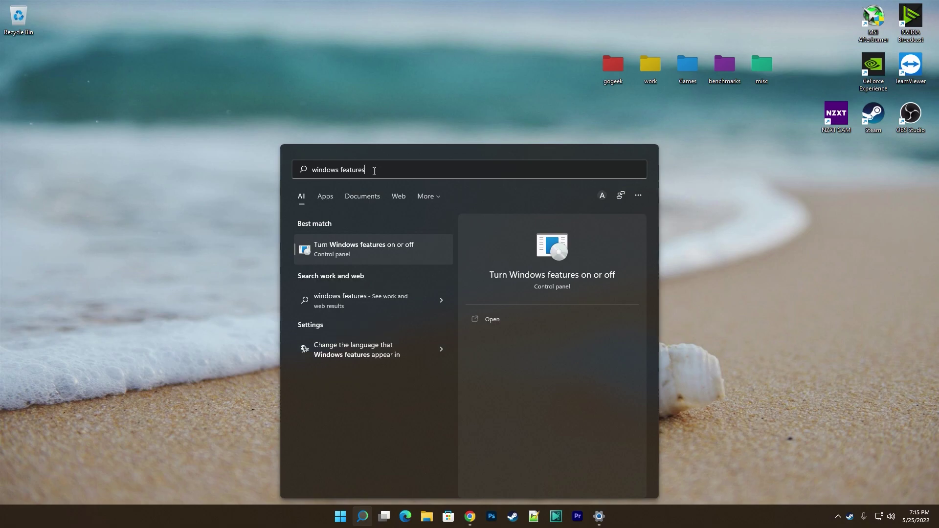
{"action": "left_click", "coordinate": [388, 253]}
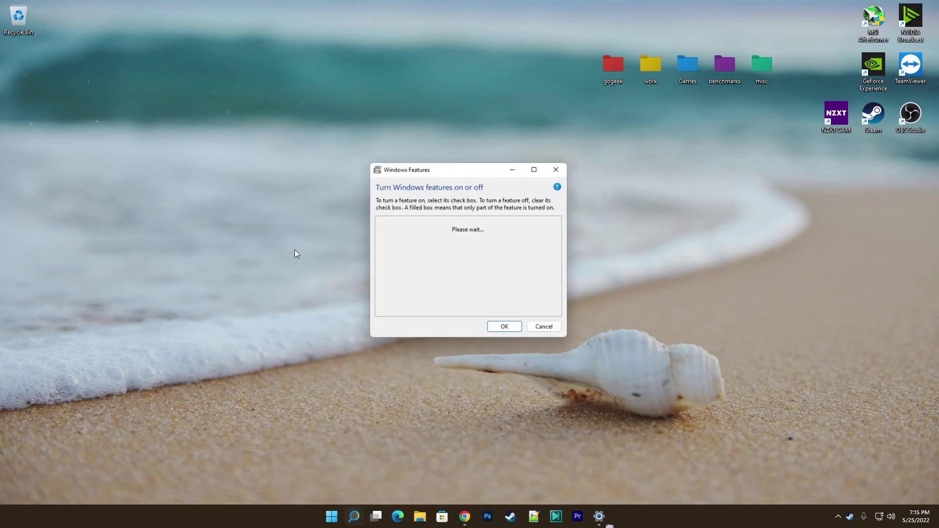
Enable the Virtual Machine Platform feature and apply the change.
{"action": "scroll", "coordinate": [446, 283], "scroll_direction": "down", "scroll_amount": 5}
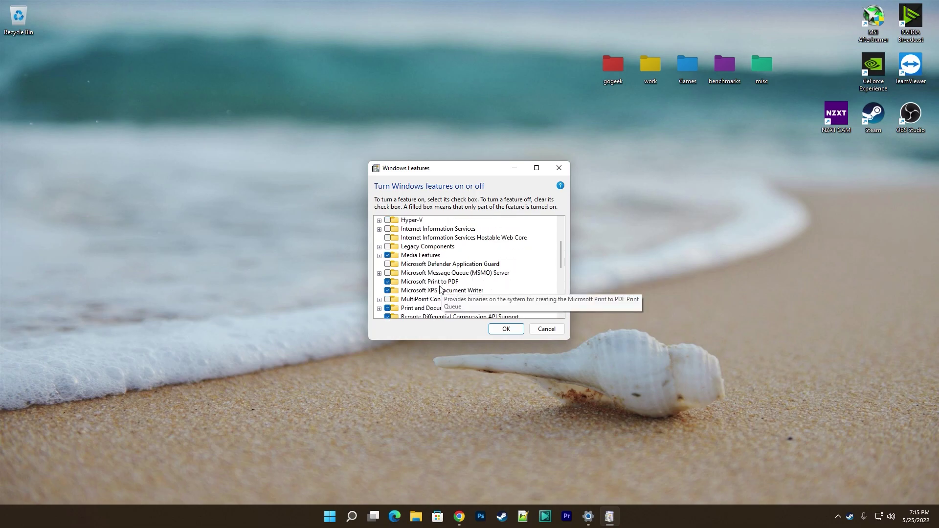
{"action": "scroll", "coordinate": [440, 304], "scroll_direction": "down", "scroll_amount": 2}
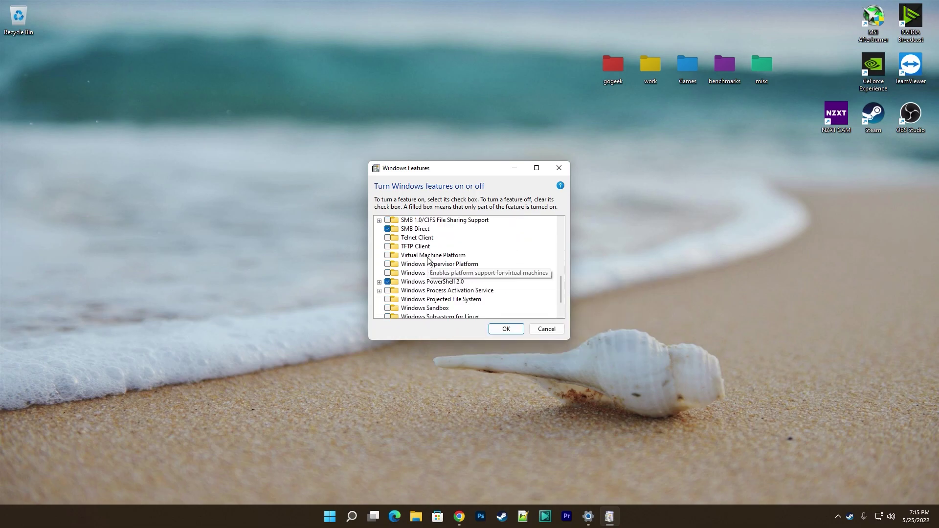
{"action": "left_click", "coordinate": [387, 255]}
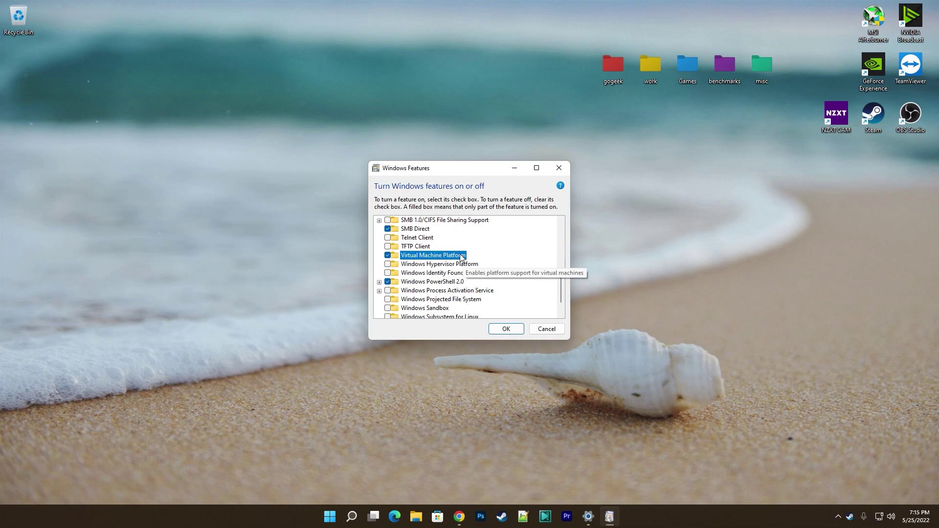
{"action": "left_click", "coordinate": [507, 329]}
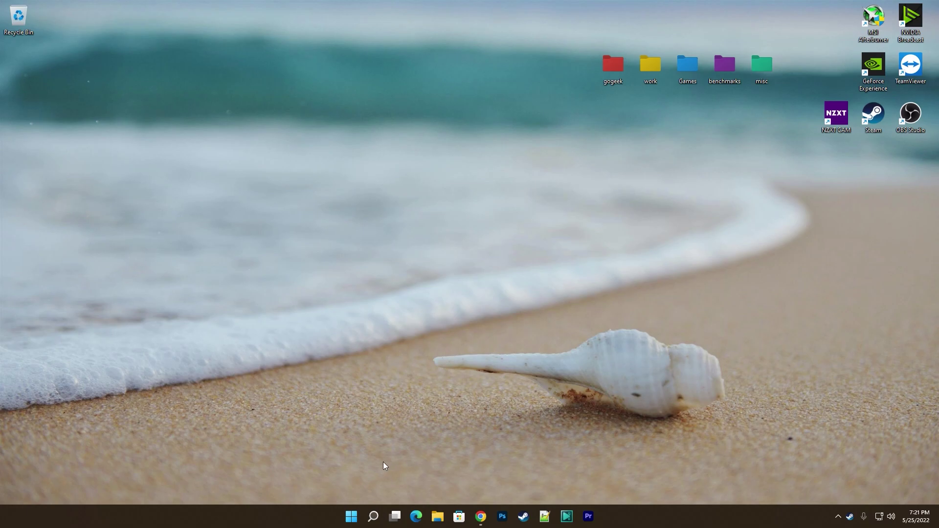
{"action": "left_click", "coordinate": [416, 516]}
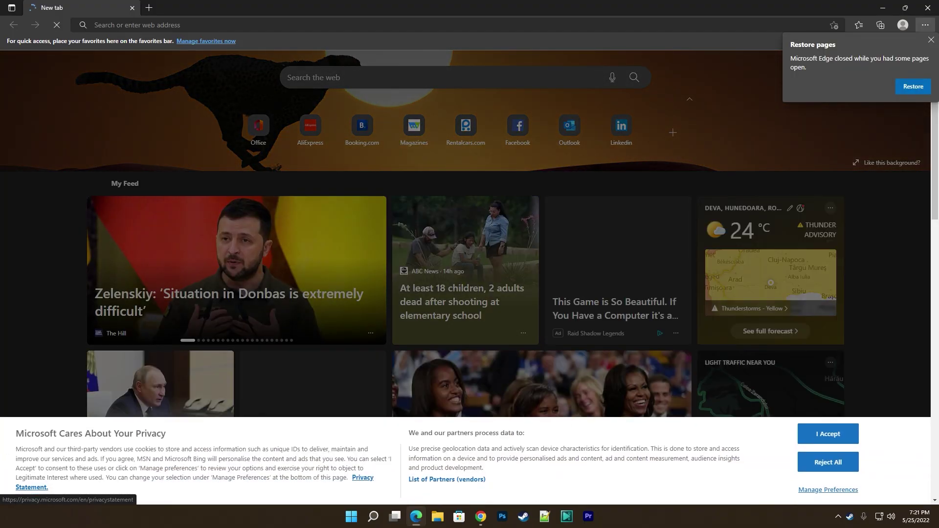
{"action": "left_click", "coordinate": [481, 517]}
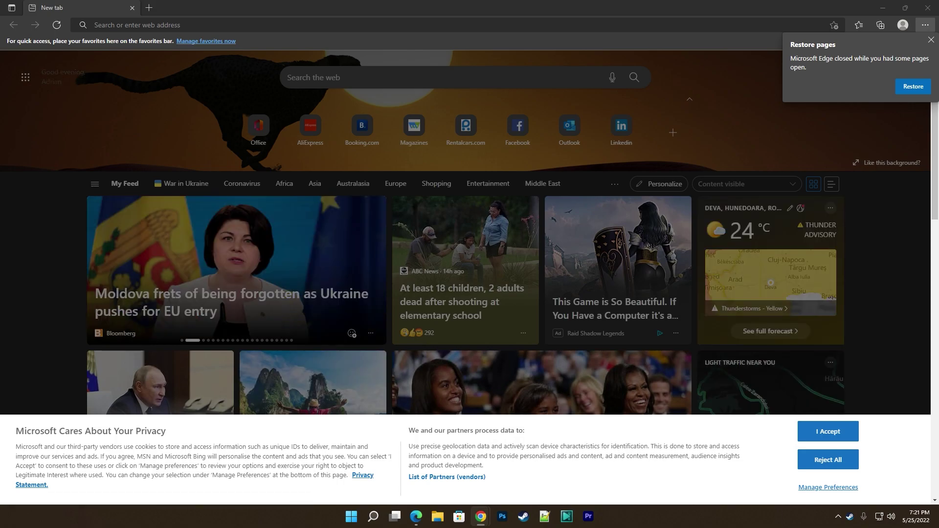
{"action": "left_click", "coordinate": [159, 24]}
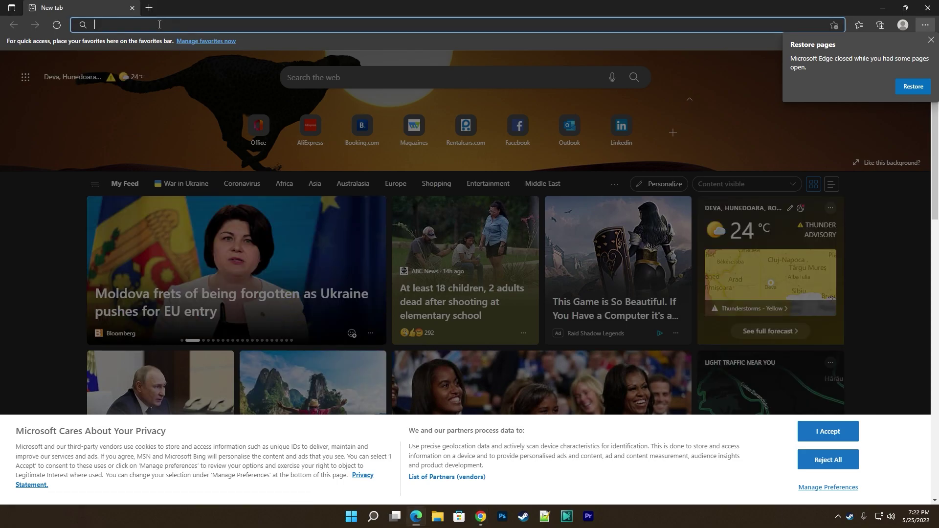
{"action": "type", "text": "https://store.rg-adguard.net/"}
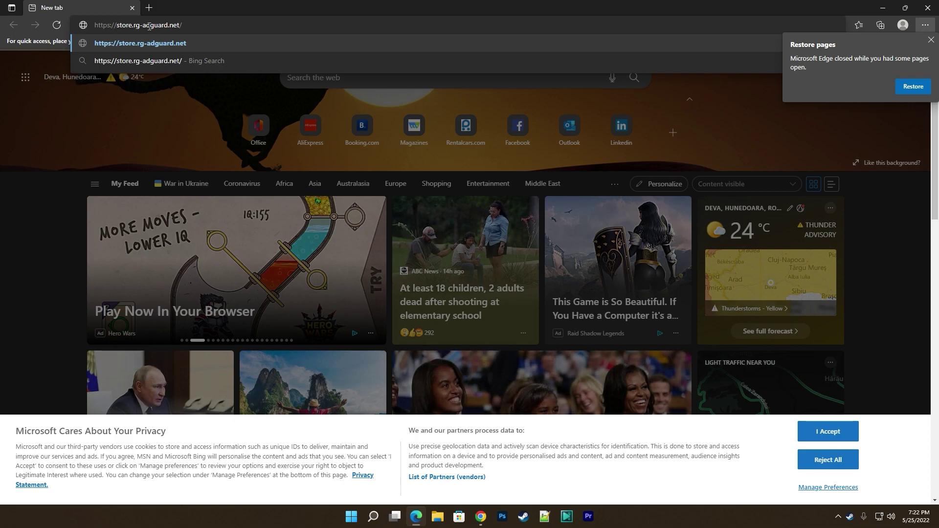
{"action": "left_click", "coordinate": [174, 45]}
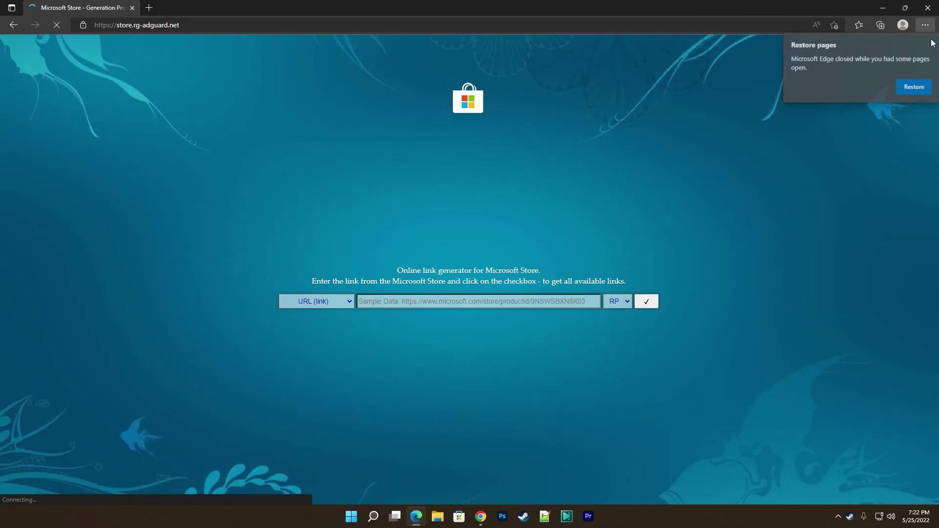
{"action": "left_click", "coordinate": [932, 39]}
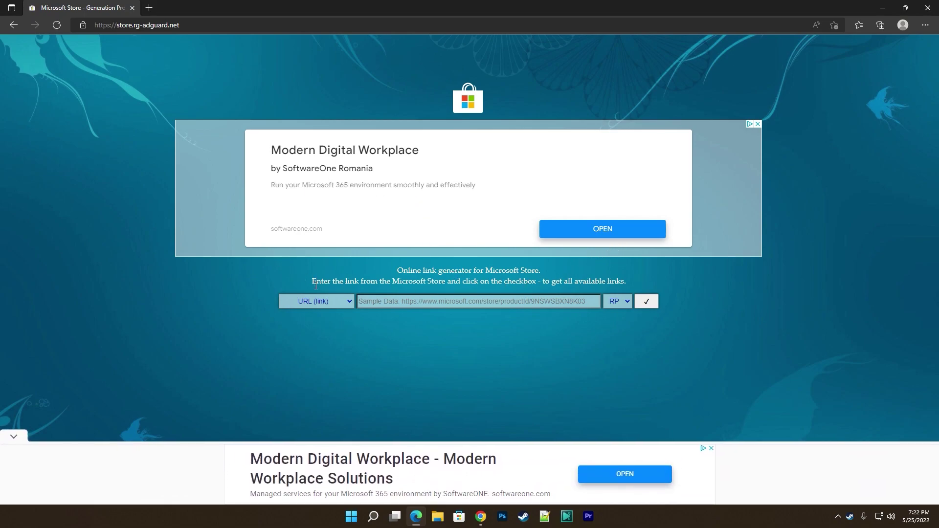
Set the link generator's input type to ProductId and enter 9P3395VX91NR as the product ID.
{"action": "left_click", "coordinate": [322, 301]}
{"action": "left_click", "coordinate": [323, 325]}
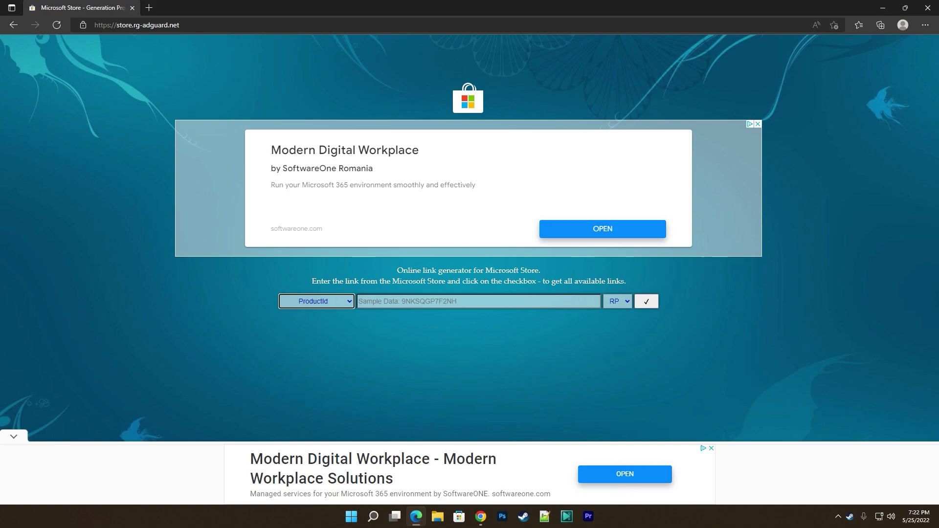
{"action": "left_click", "coordinate": [481, 516]}
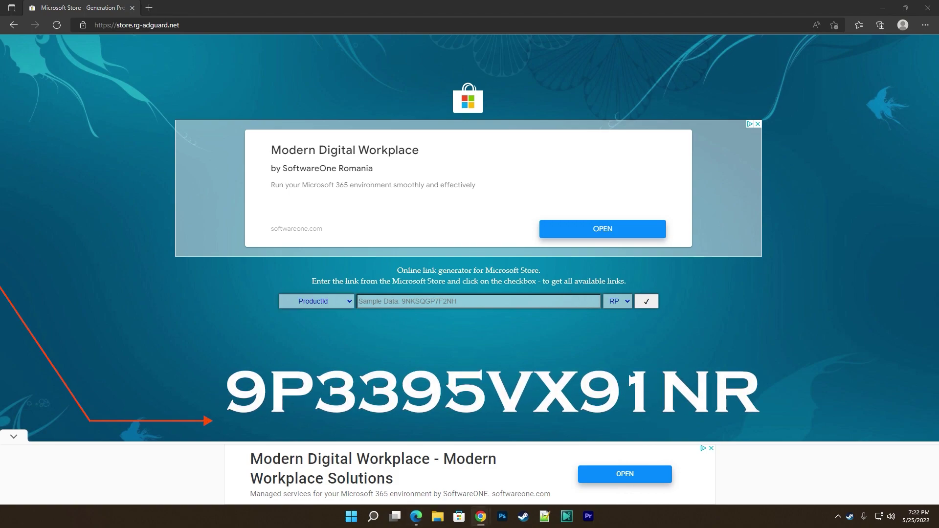
{"action": "left_click", "coordinate": [401, 302]}
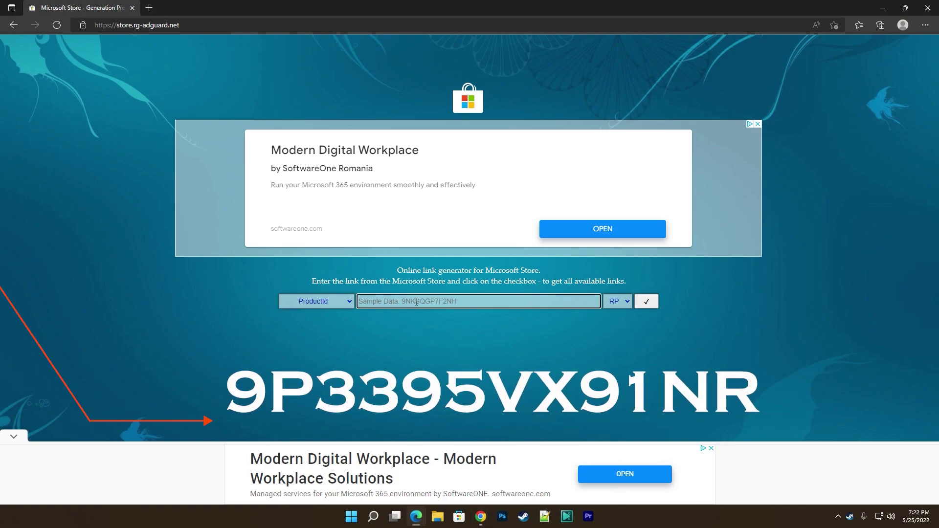
{"action": "type", "text": "9P3395VX91NR"}
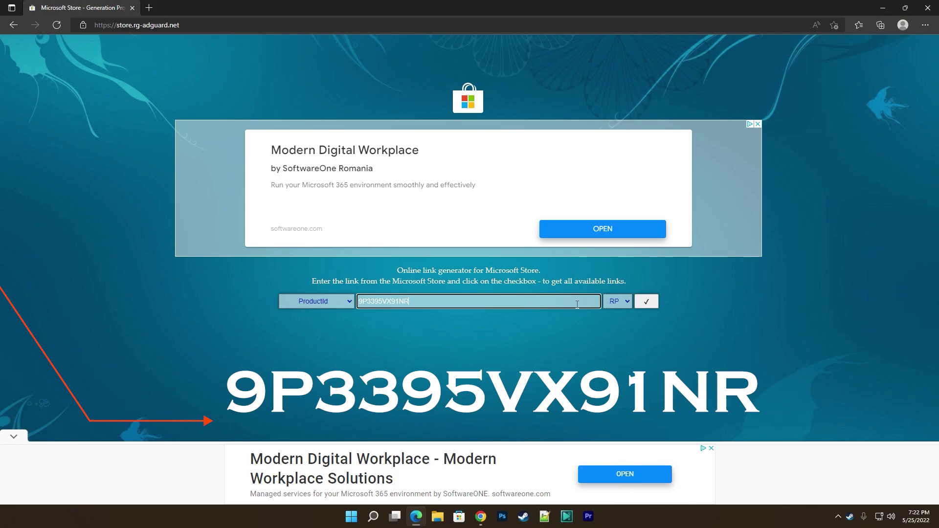
Choose the Slow release ring and generate the download links.
{"action": "left_click", "coordinate": [617, 302]}
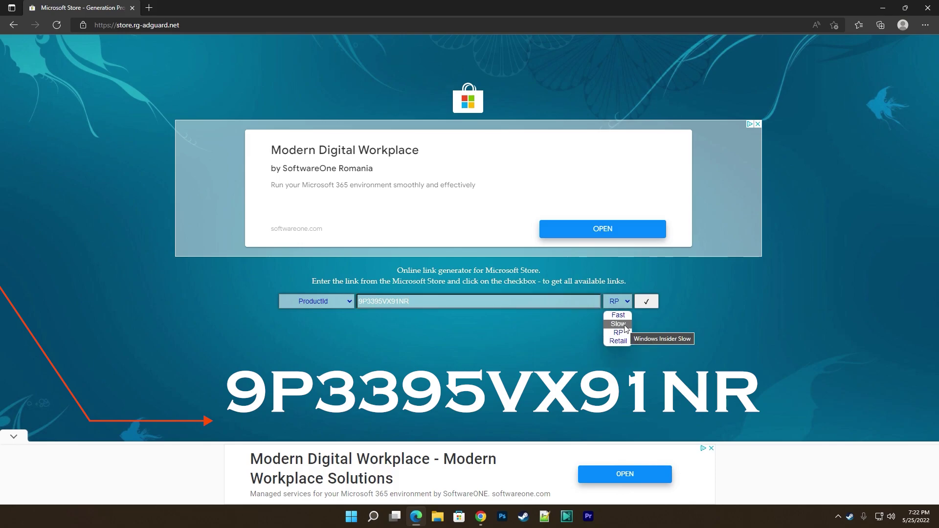
{"action": "left_click", "coordinate": [619, 324]}
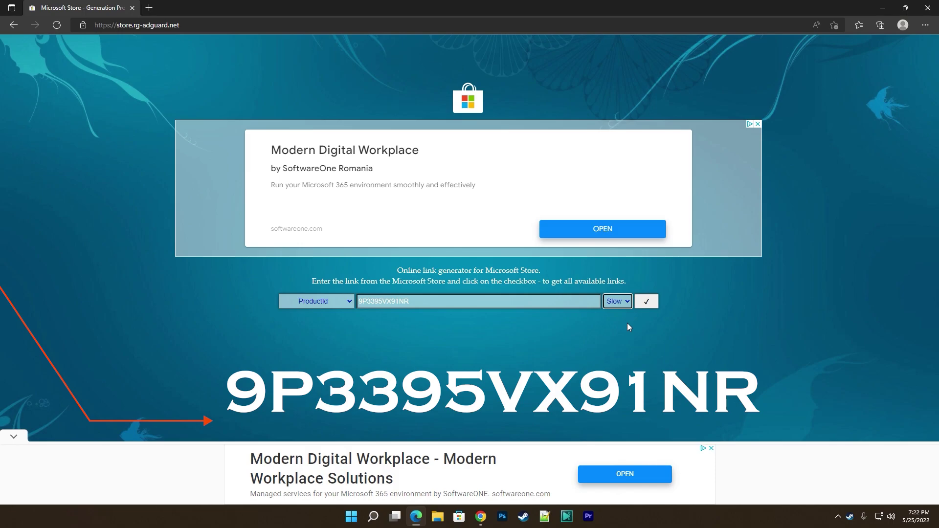
{"action": "left_click", "coordinate": [646, 303]}
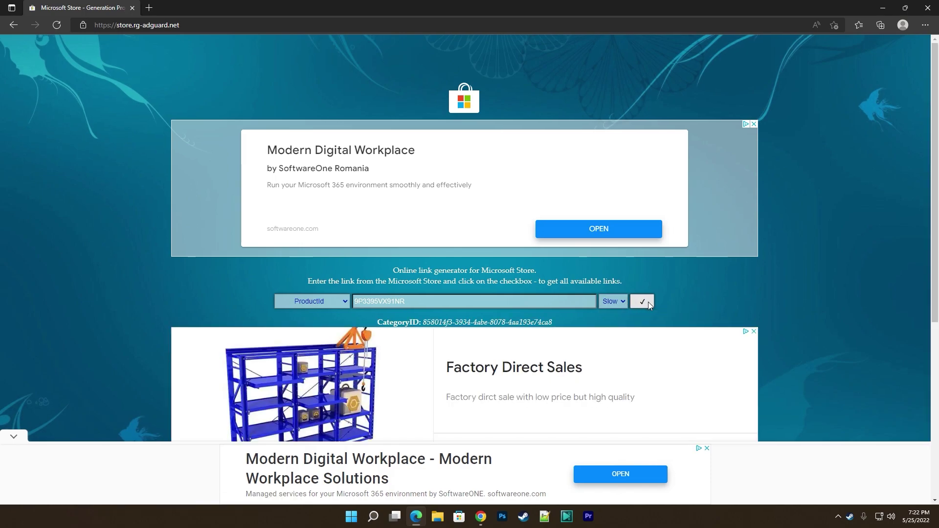
Collapse the ad covering the results and start downloading the 1.21 GB WindowsSubsystemForAndroid msixbundle file.
{"action": "scroll", "coordinate": [384, 321], "scroll_direction": "down", "scroll_amount": 5}
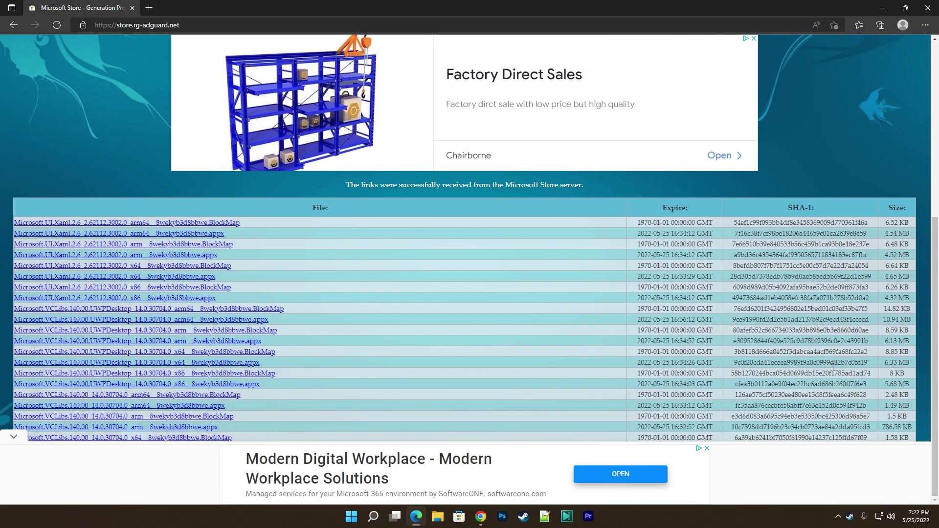
{"action": "left_click", "coordinate": [14, 437]}
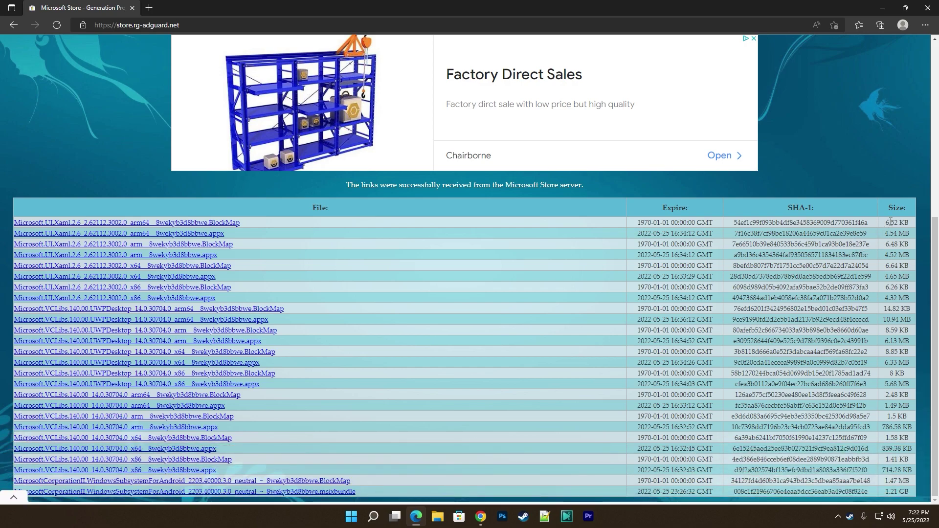
{"action": "left_click_drag", "start_coordinate": [887, 492], "coordinate": [914, 493]}
{"action": "left_click_drag", "start_coordinate": [732, 491], "coordinate": [918, 493]}
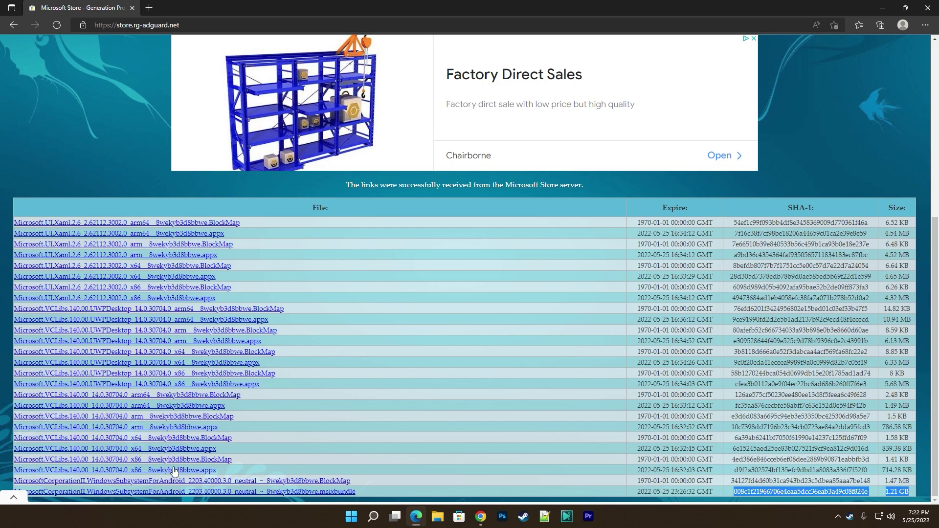
{"action": "left_click", "coordinate": [223, 492]}
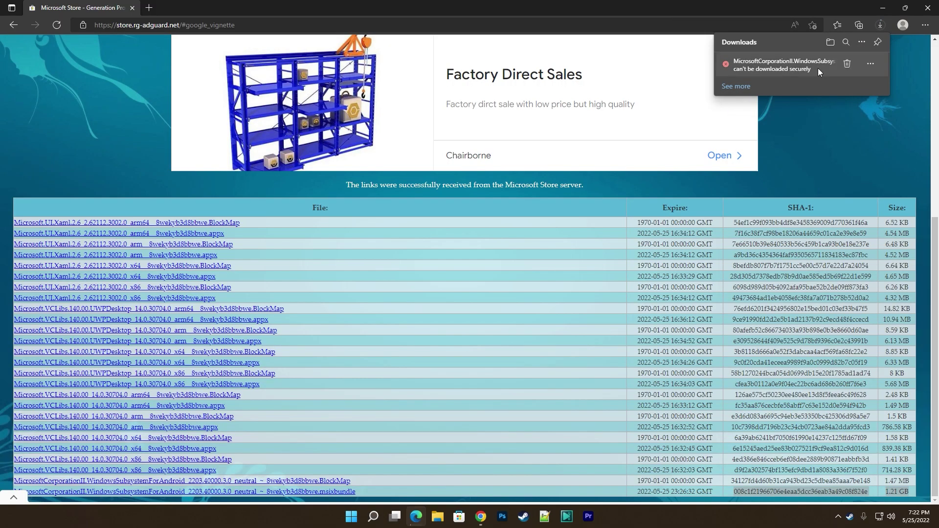
Keep the blocked msixbundle download despite the browser's security warning.
{"action": "left_click", "coordinate": [870, 65]}
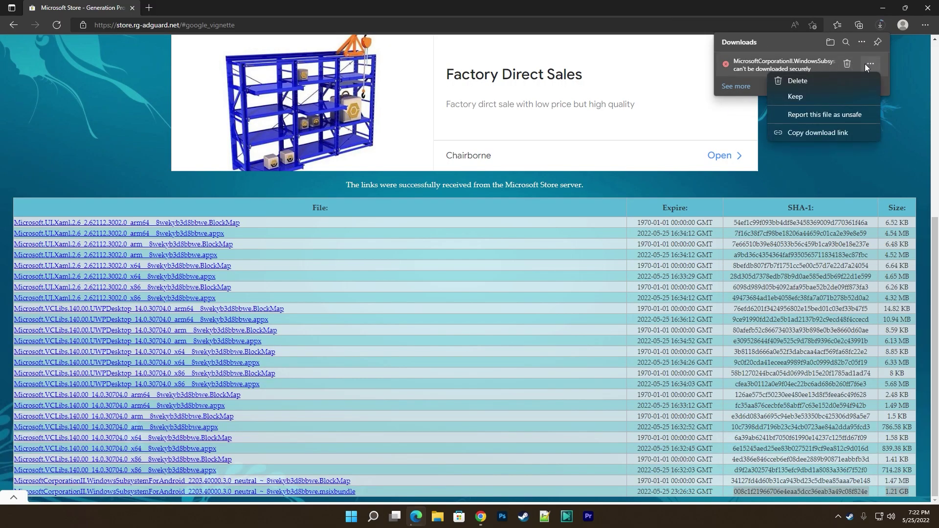
{"action": "left_click", "coordinate": [800, 98]}
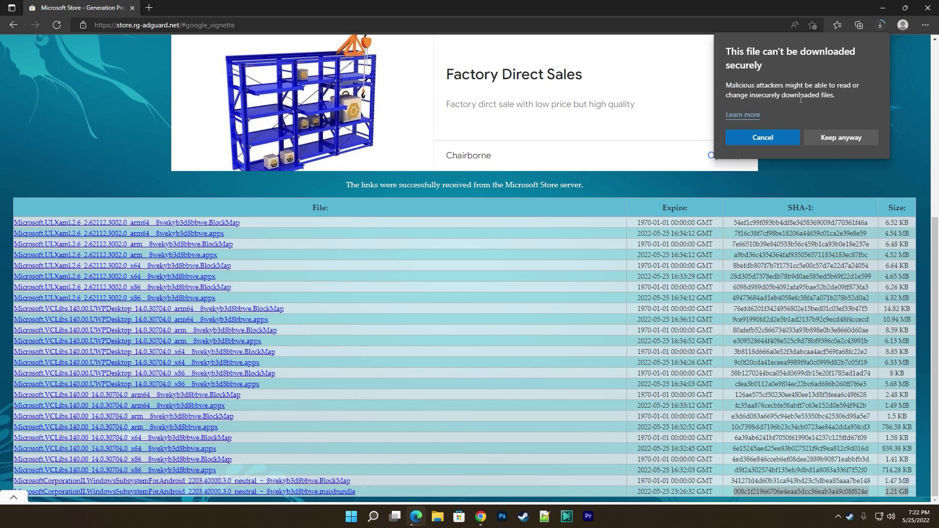
{"action": "left_click", "coordinate": [851, 141]}
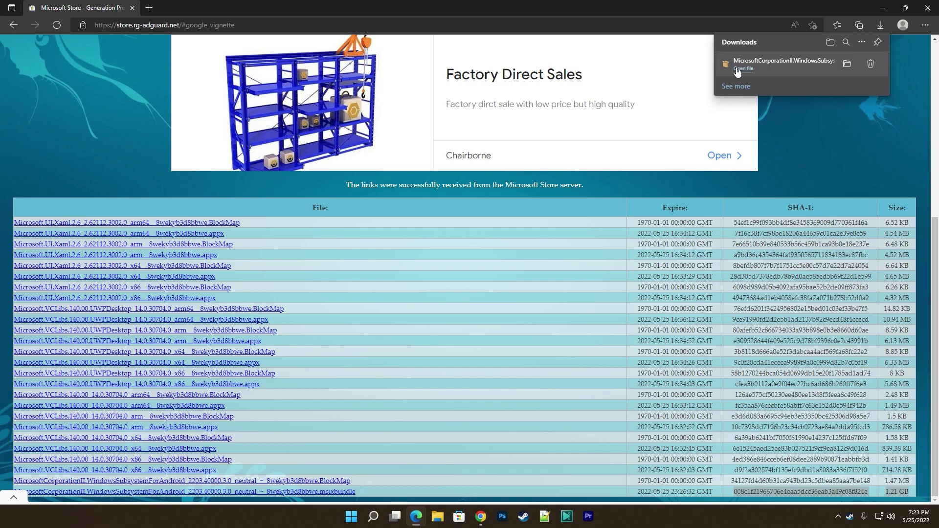
Show the downloaded msixbundle in its folder and widen the Name column to show more of the file name.
{"action": "left_click", "coordinate": [746, 74]}
{"action": "left_click", "coordinate": [847, 65]}
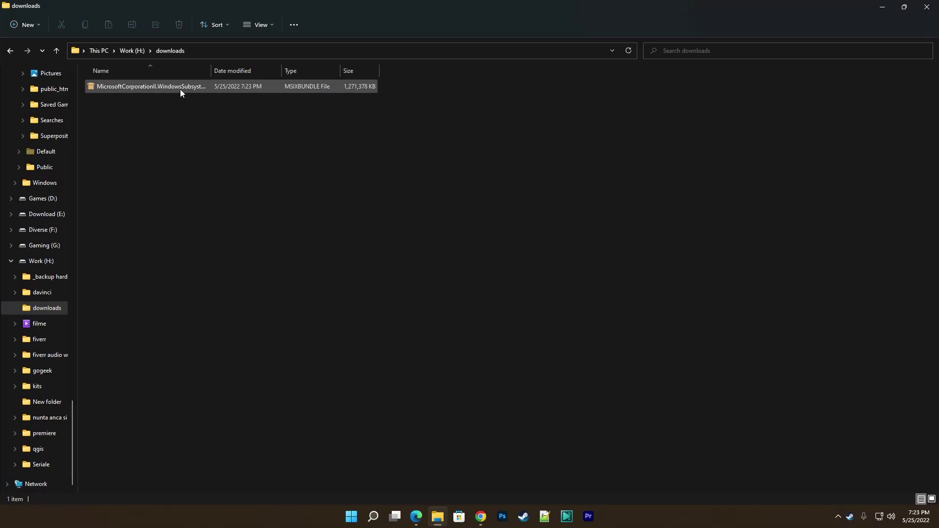
{"action": "left_click_drag", "start_coordinate": [210, 69], "coordinate": [335, 69]}
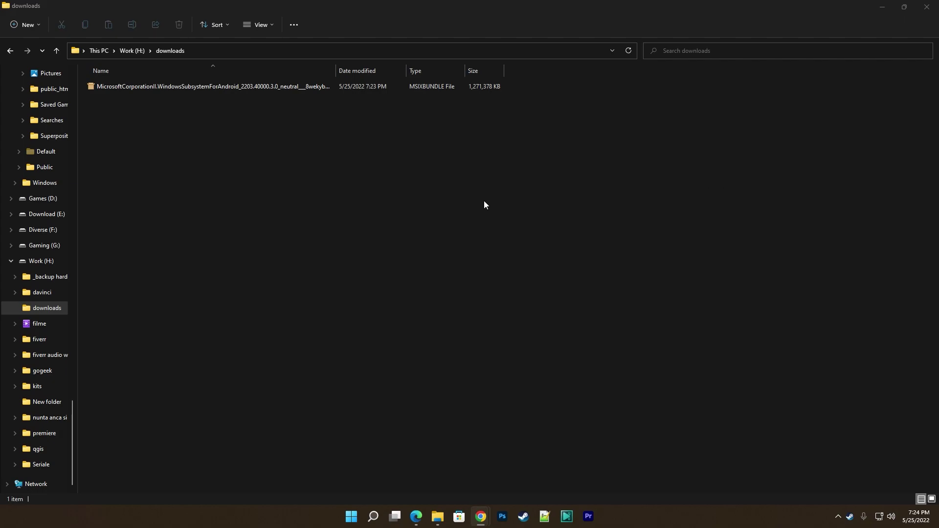
Open Windows Terminal with administrator rights and move its window clear of the downloaded file.
{"action": "right_click", "coordinate": [354, 521]}
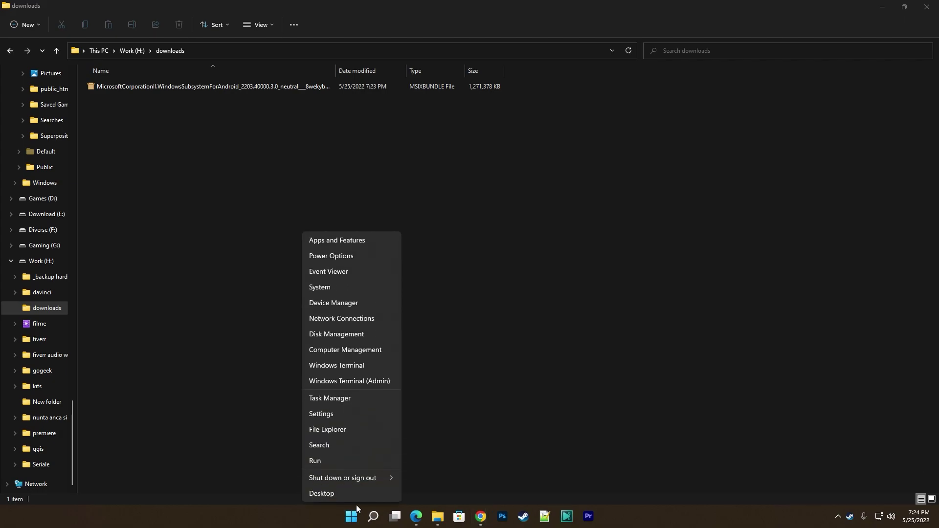
{"action": "left_click", "coordinate": [383, 380]}
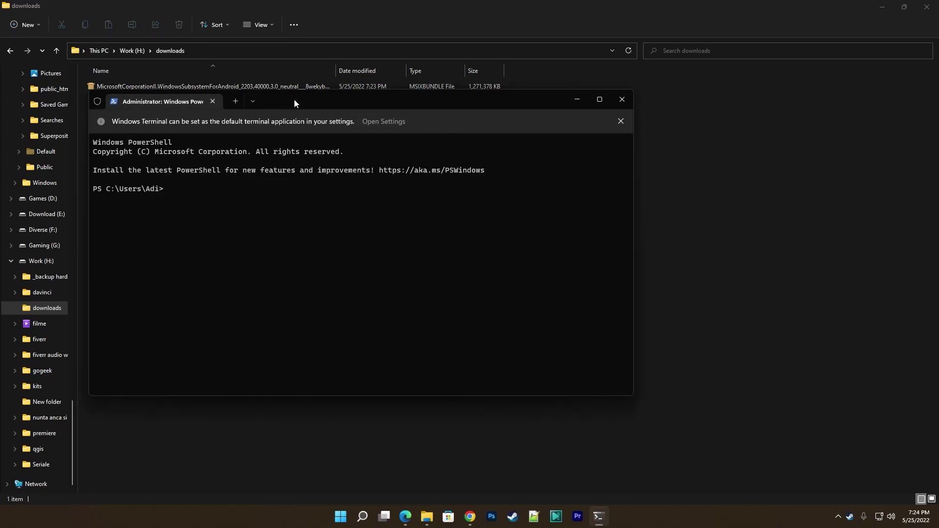
{"action": "left_click_drag", "start_coordinate": [305, 103], "coordinate": [447, 172]}
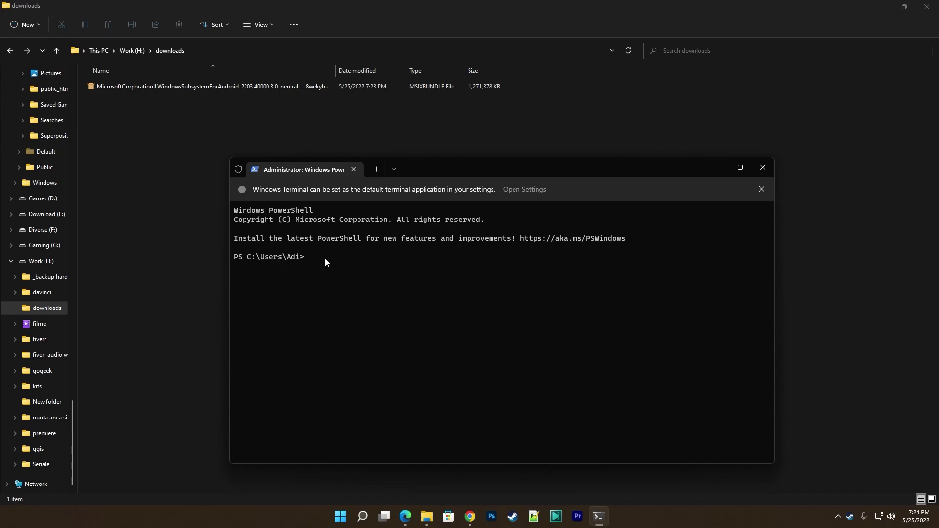
Write the command Add-AppxPackage -Path H:\downloads\ at the PowerShell prompt, taking the folder path from File Explorer.
{"action": "type", "text": "Add-AppxPackage -Path"}
{"action": "left_click", "coordinate": [199, 52]}
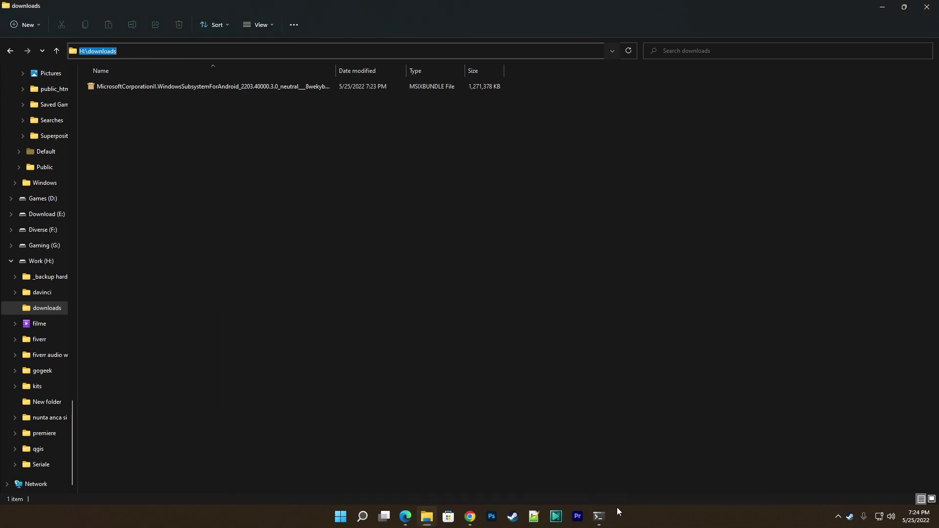
{"action": "left_click", "coordinate": [600, 516]}
{"action": "type", "text": "H:\\downloads"}
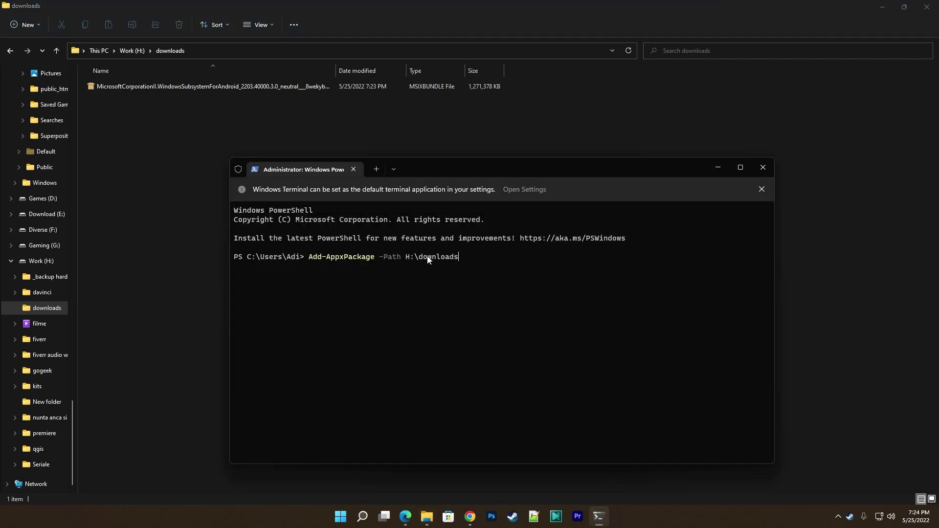
{"action": "type", "text": "\\"}
Copy the full file name of the WindowsSubsystemForAndroid msixbundle in the downloads folder.
{"action": "left_click", "coordinate": [298, 93]}
{"action": "key", "text": "F2"}
{"action": "key", "text": "ctrl+c"}
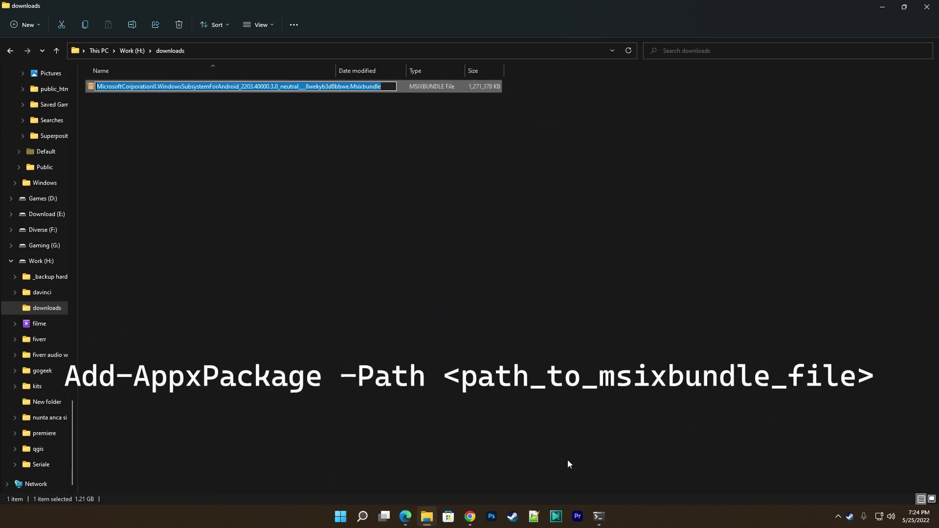
Complete the Add-AppxPackage command in PowerShell with the copied msixbundle file name and run it.
{"action": "left_click", "coordinate": [598, 516]}
{"action": "key", "text": "ctrl+v"}
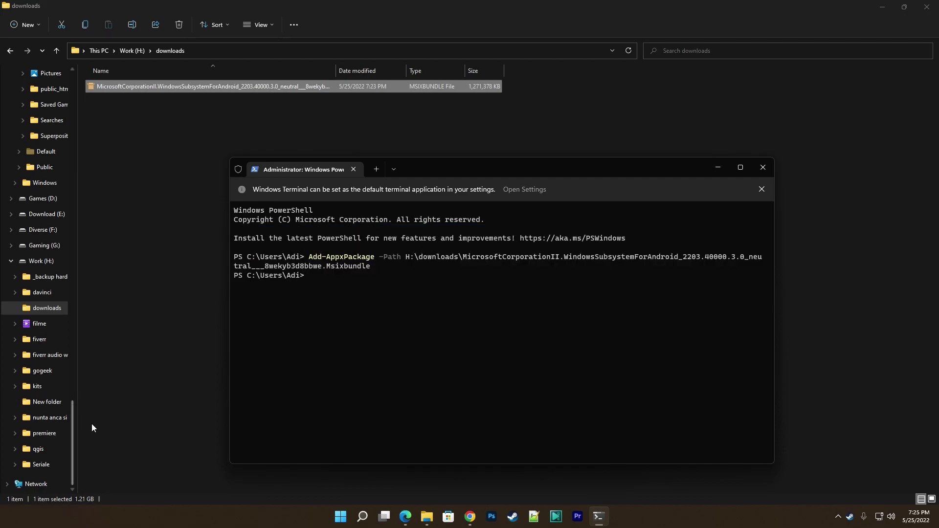
Open Windows Subsystem for Android Settings, minimize File Explorer and the terminal, and reposition the settings window on the desktop.
{"action": "left_click", "coordinate": [340, 516]}
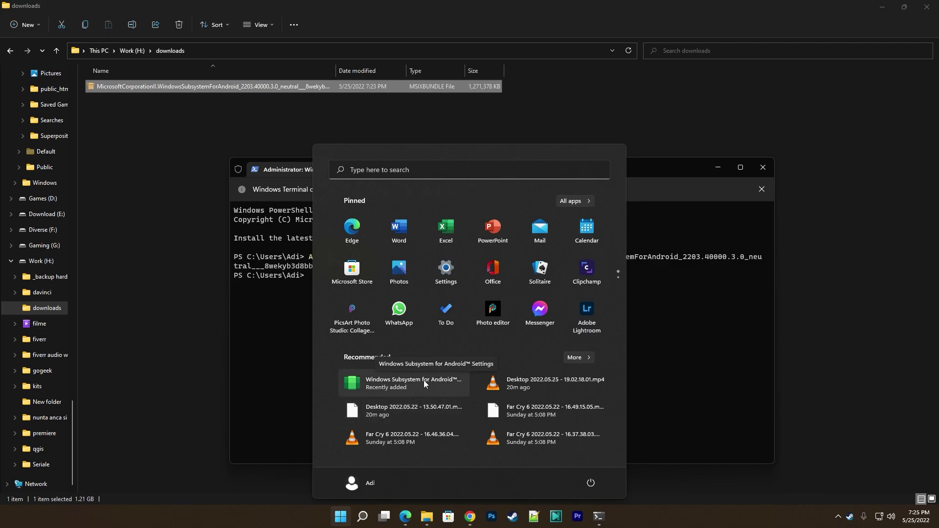
{"action": "left_click", "coordinate": [399, 382]}
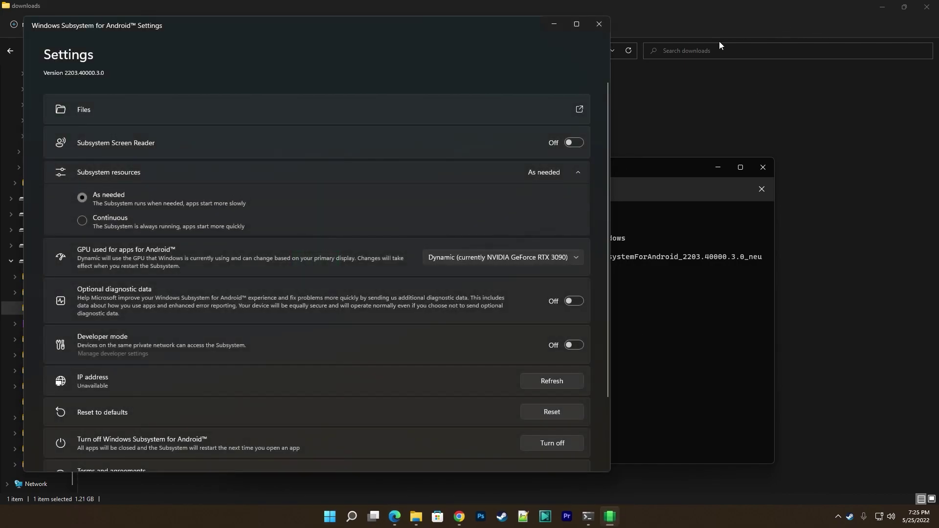
{"action": "left_click", "coordinate": [882, 7]}
{"action": "left_click", "coordinate": [717, 167]}
{"action": "left_click", "coordinate": [883, 8]}
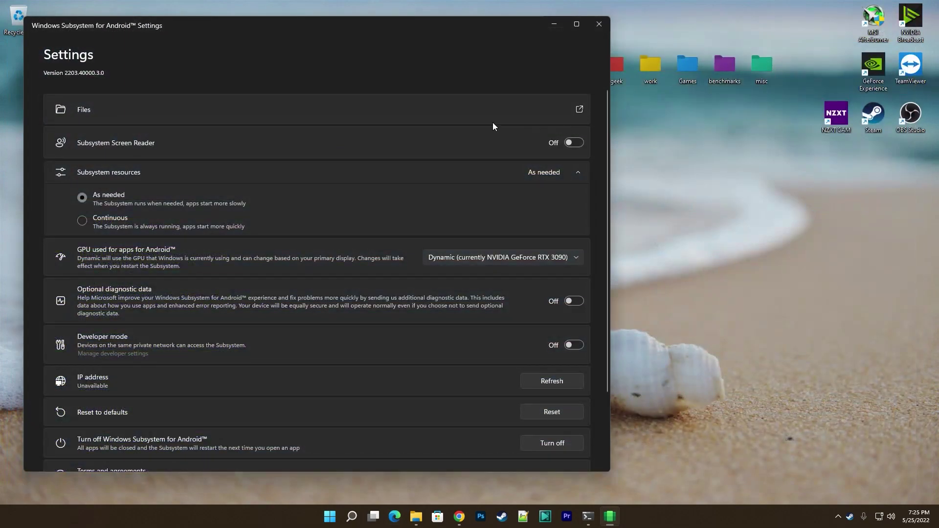
{"action": "left_click_drag", "start_coordinate": [438, 32], "coordinate": [487, 21]}
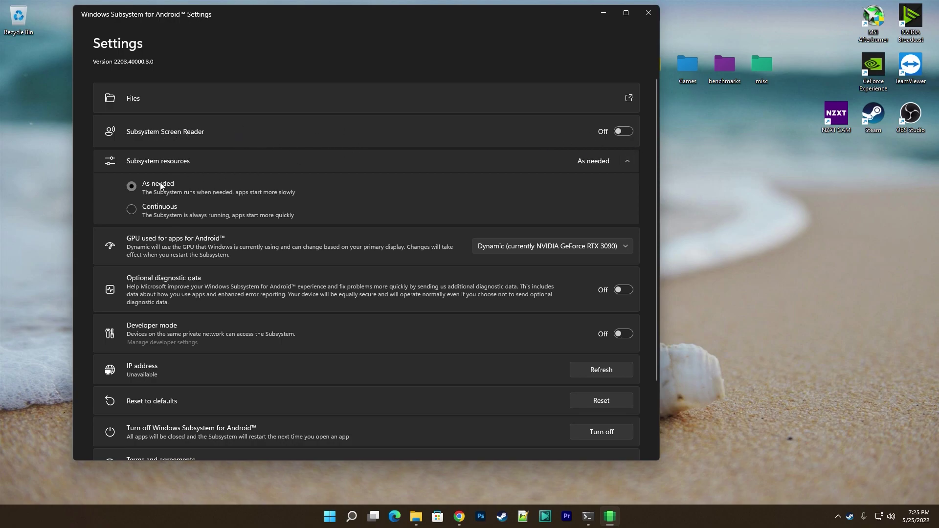
Set the GPU used for Android apps to NVIDIA GeForce RTX 3090 and turn on Developer mode.
{"action": "scroll", "coordinate": [195, 225], "scroll_direction": "down", "scroll_amount": 3}
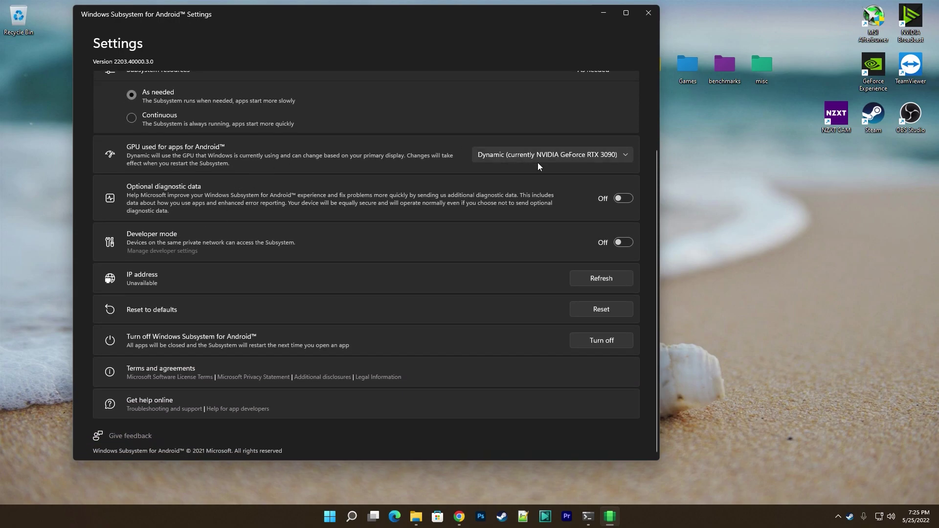
{"action": "left_click", "coordinate": [562, 157]}
{"action": "left_click", "coordinate": [644, 177]}
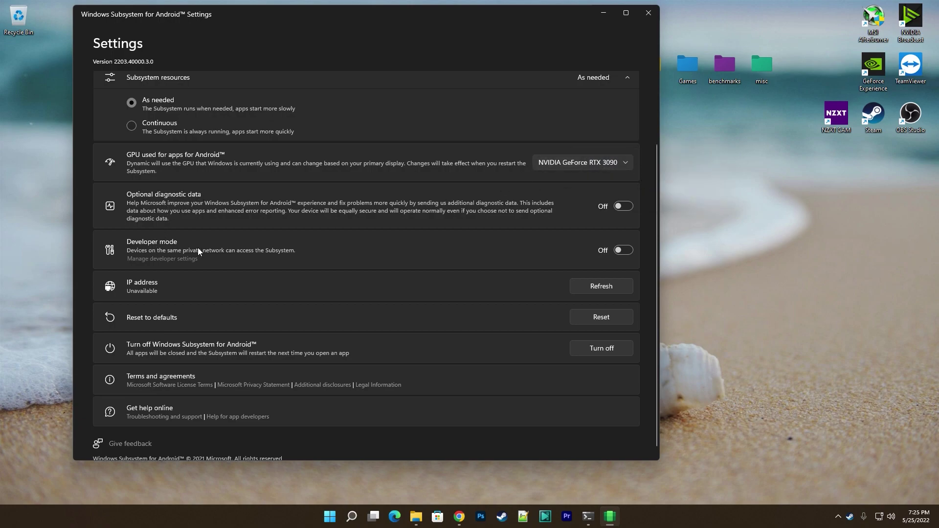
{"action": "left_click", "coordinate": [624, 251]}
{"action": "scroll", "coordinate": [497, 284], "scroll_direction": "up", "scroll_amount": 3}
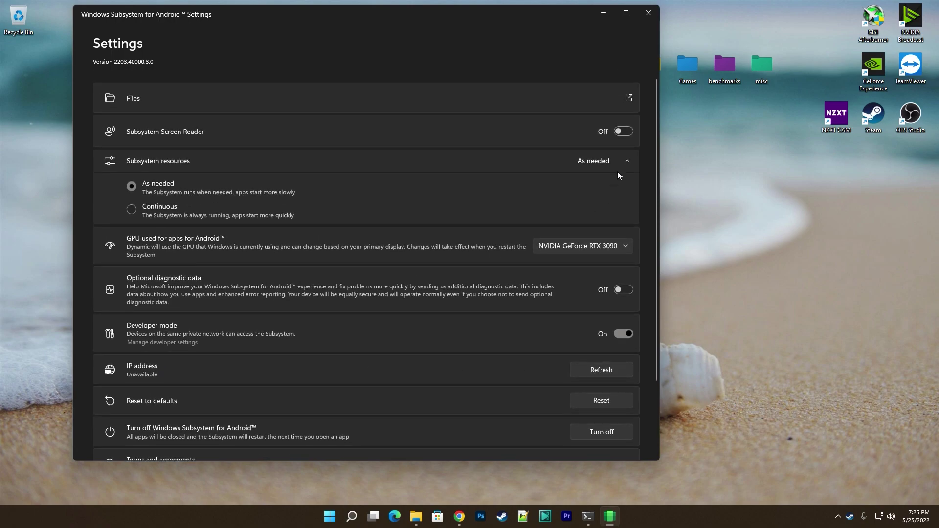
Open the subsystem's Files, decline sharing diagnostic data, and move the startup window clear of Settings.
{"action": "left_click", "coordinate": [627, 101]}
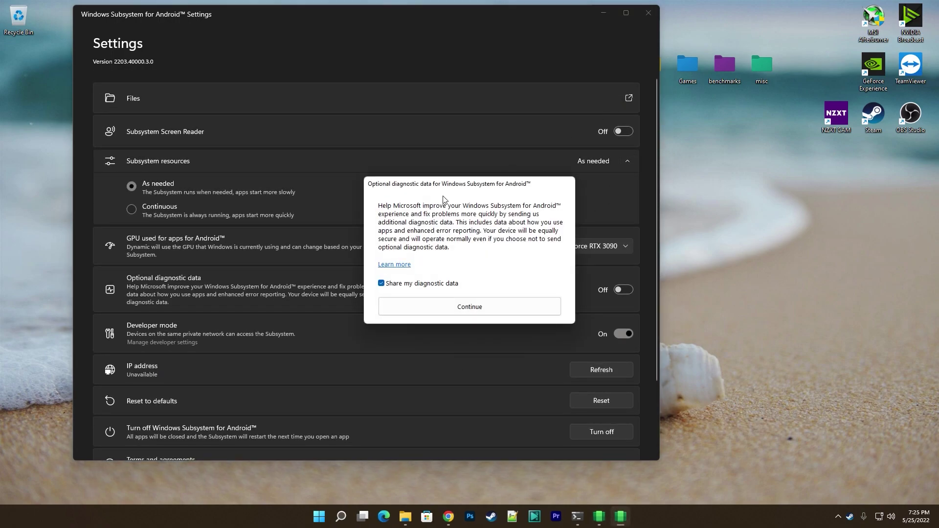
{"action": "left_click", "coordinate": [382, 284]}
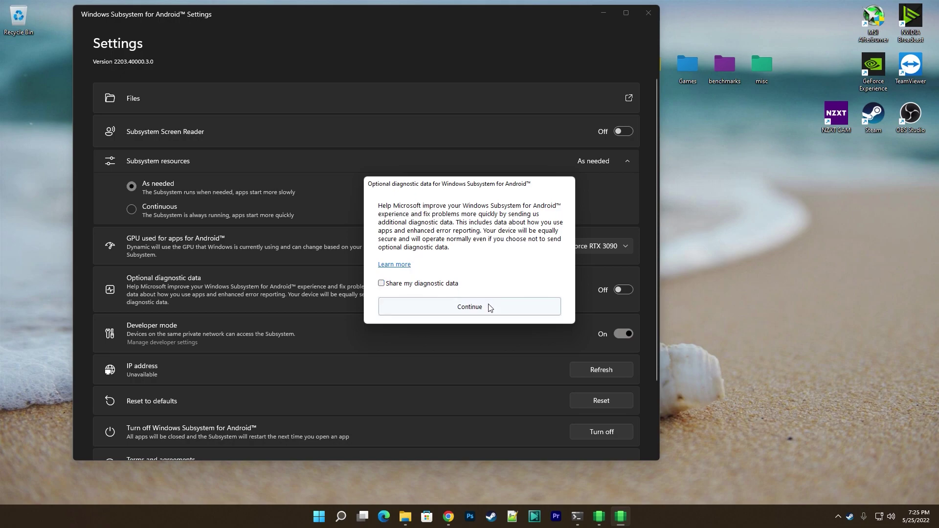
{"action": "left_click", "coordinate": [468, 311]}
{"action": "left_click_drag", "start_coordinate": [473, 165], "coordinate": [766, 127]}
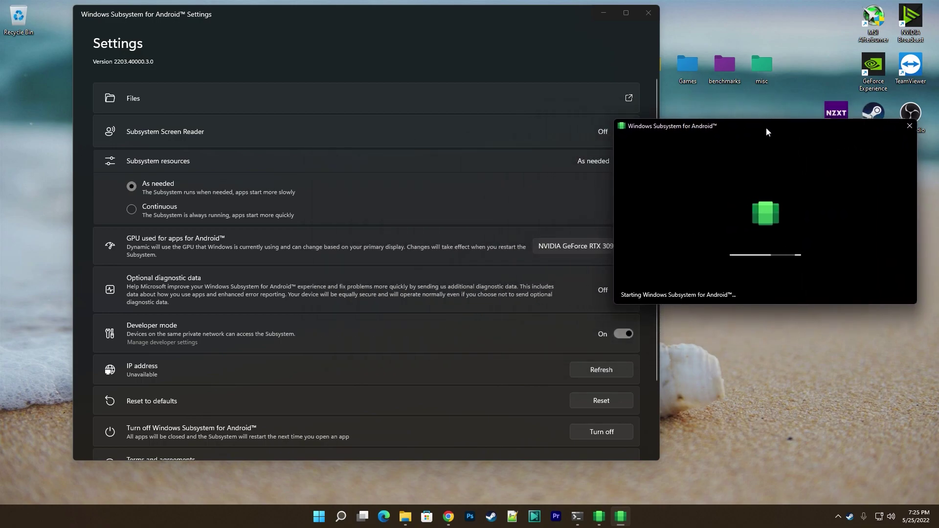
Move the Settings window away from the startup window and refresh the subsystem's IP address.
{"action": "left_click_drag", "start_coordinate": [518, 13], "coordinate": [463, 16]}
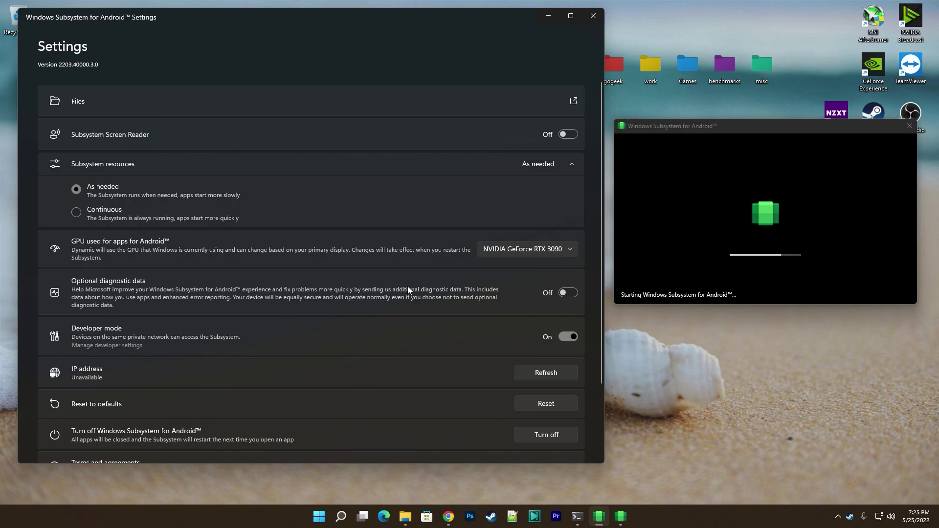
{"action": "scroll", "coordinate": [387, 354], "scroll_direction": "down", "scroll_amount": 2}
{"action": "left_click", "coordinate": [554, 281]}
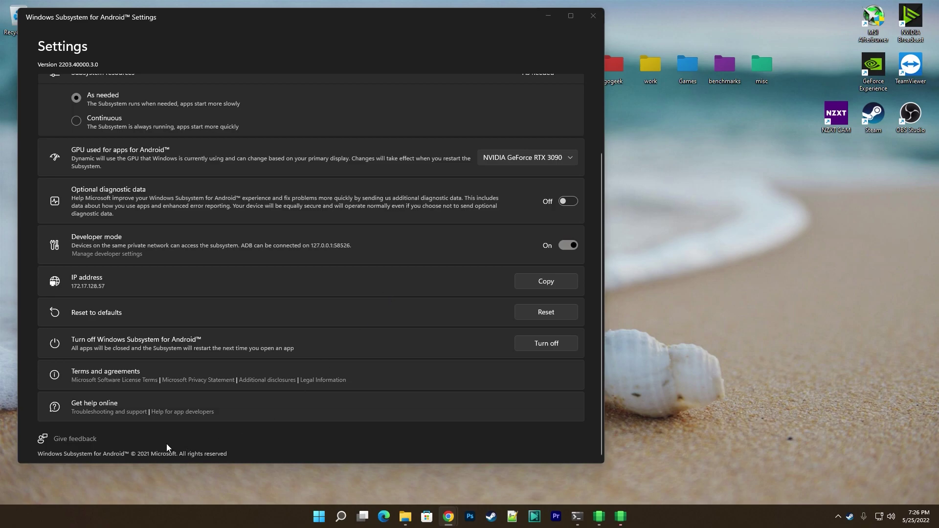
Open the Amazon Appstore, move its window aside, and choose to sign in as an existing Amazon customer.
{"action": "left_click", "coordinate": [320, 515]}
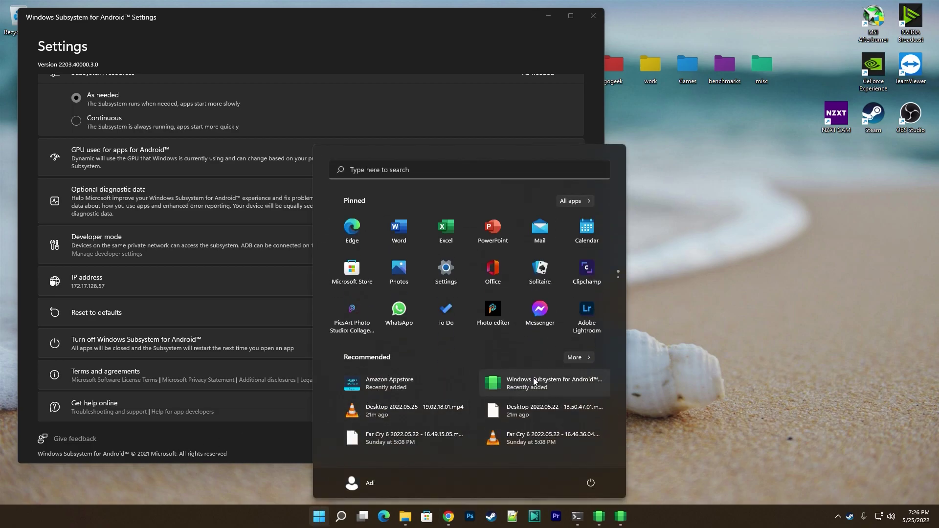
{"action": "left_click", "coordinate": [405, 388]}
{"action": "left_click_drag", "start_coordinate": [471, 106], "coordinate": [720, 57]}
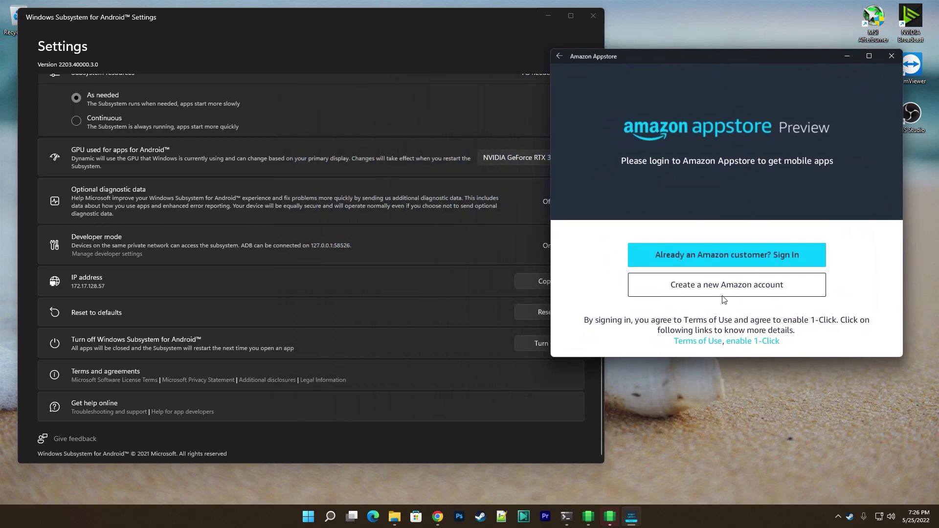
{"action": "left_click", "coordinate": [748, 260]}
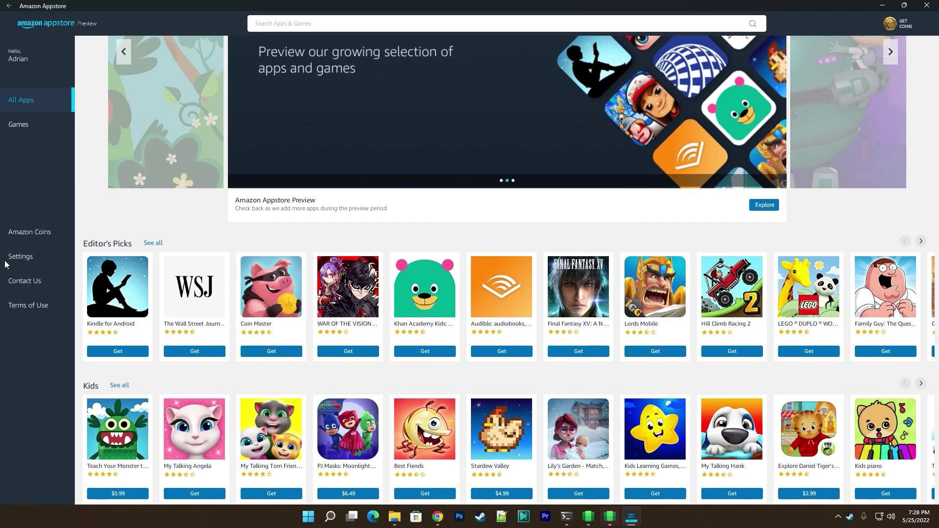
Browse the Appstore's app listings and download the free Audible app from Editor's Picks.
{"action": "scroll", "coordinate": [316, 255], "scroll_direction": "down", "scroll_amount": 3}
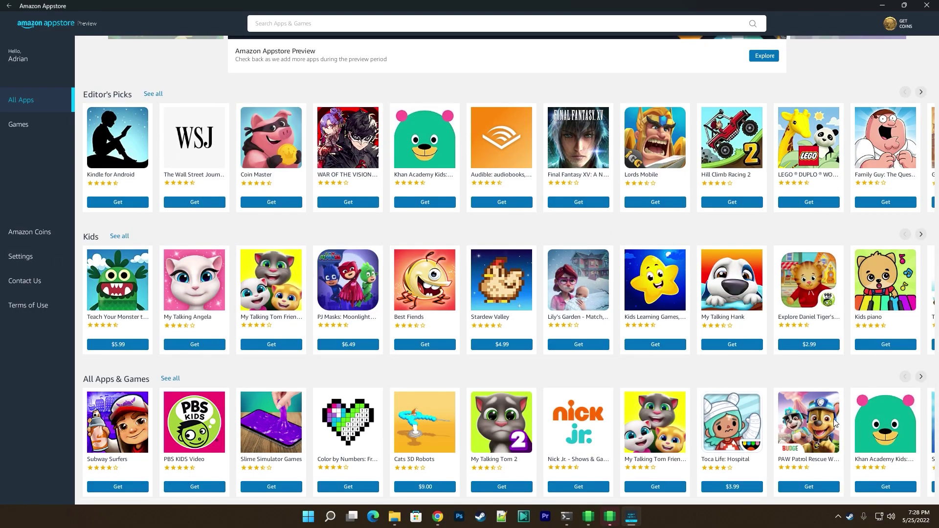
{"action": "scroll", "coordinate": [734, 281], "scroll_direction": "up", "scroll_amount": 5}
{"action": "scroll", "coordinate": [733, 281], "scroll_direction": "down", "scroll_amount": 5}
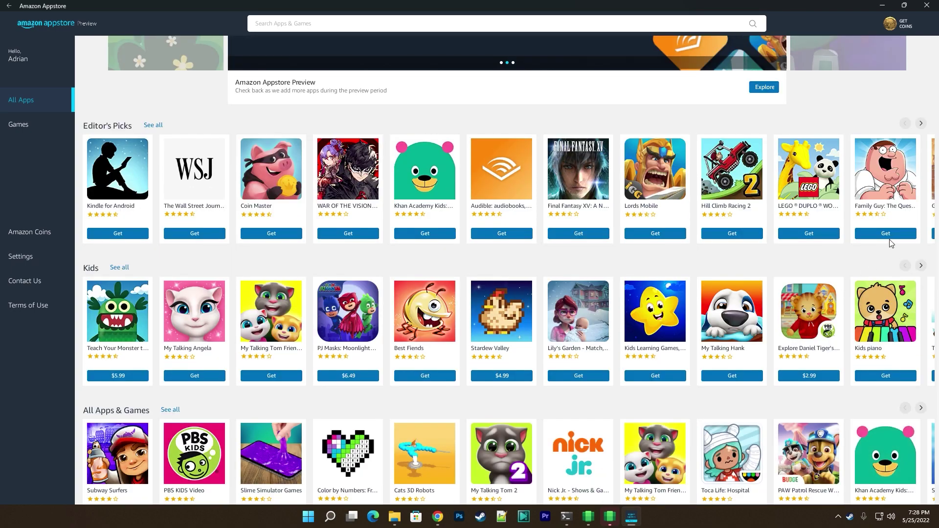
{"action": "scroll", "coordinate": [348, 288], "scroll_direction": "up", "scroll_amount": 2}
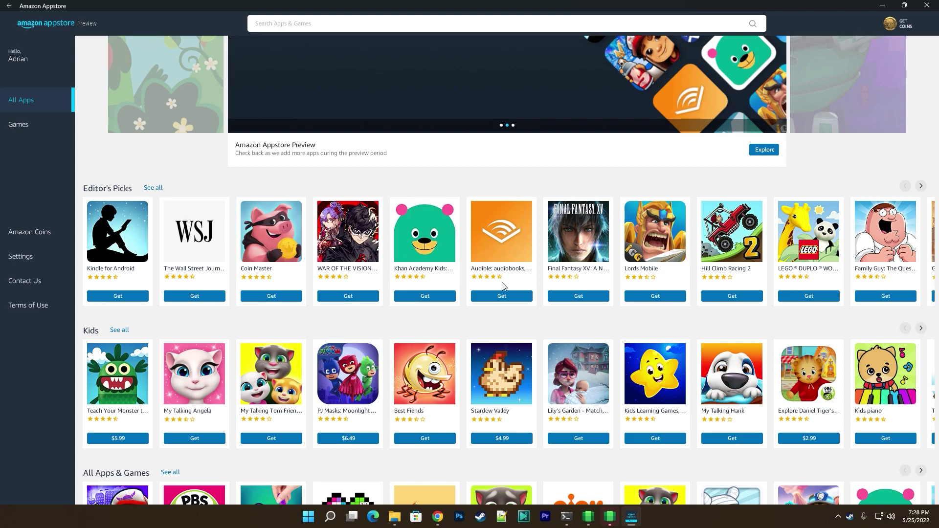
{"action": "left_click", "coordinate": [502, 298]}
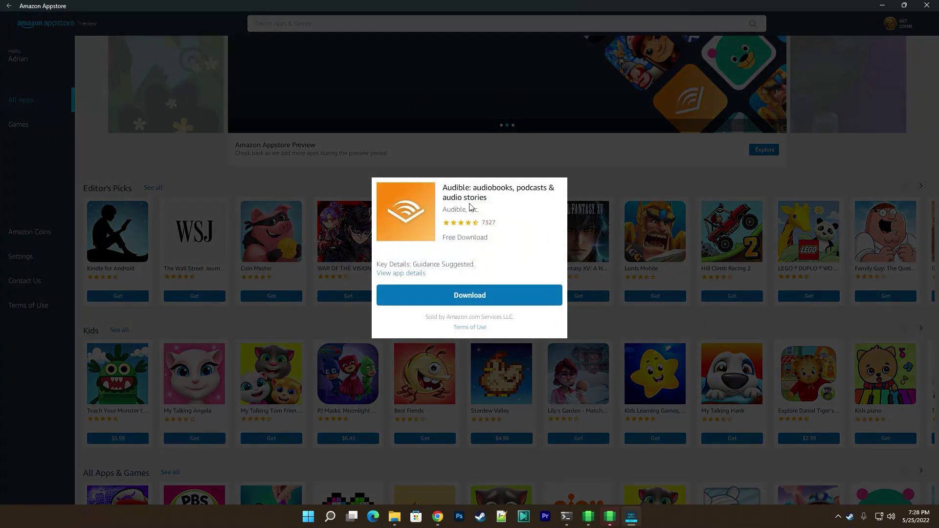
{"action": "left_click", "coordinate": [467, 297]}
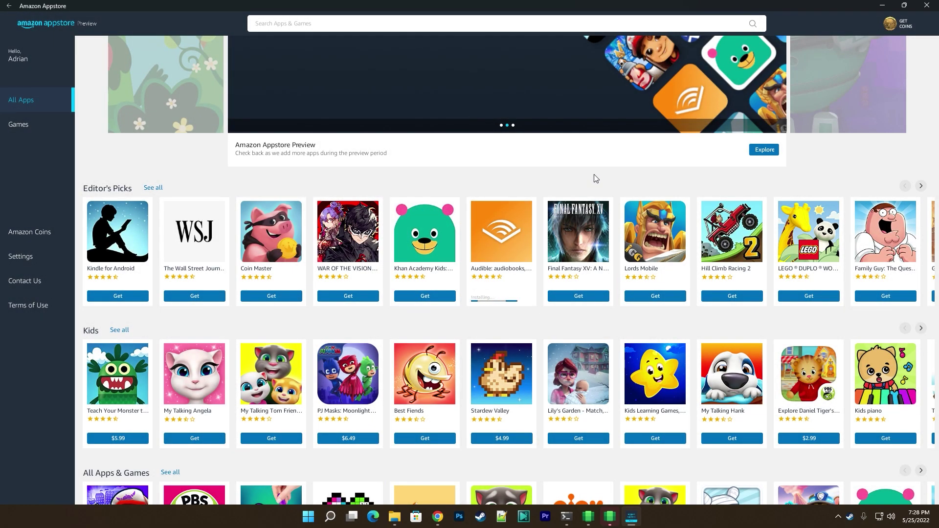
Restore the Appstore to a smaller window, find Audible in Editor's Picks and open it.
{"action": "left_click", "coordinate": [906, 5]}
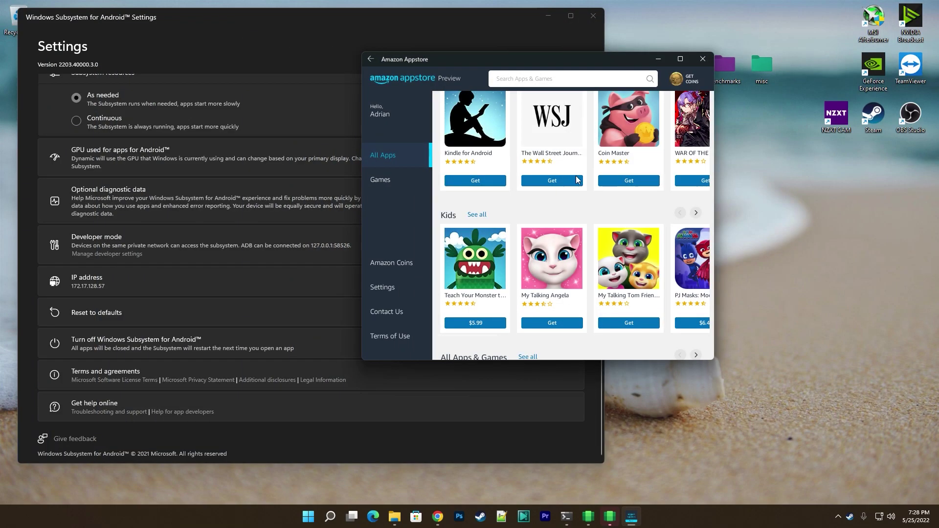
{"action": "scroll", "coordinate": [597, 234], "scroll_direction": "up", "scroll_amount": 2}
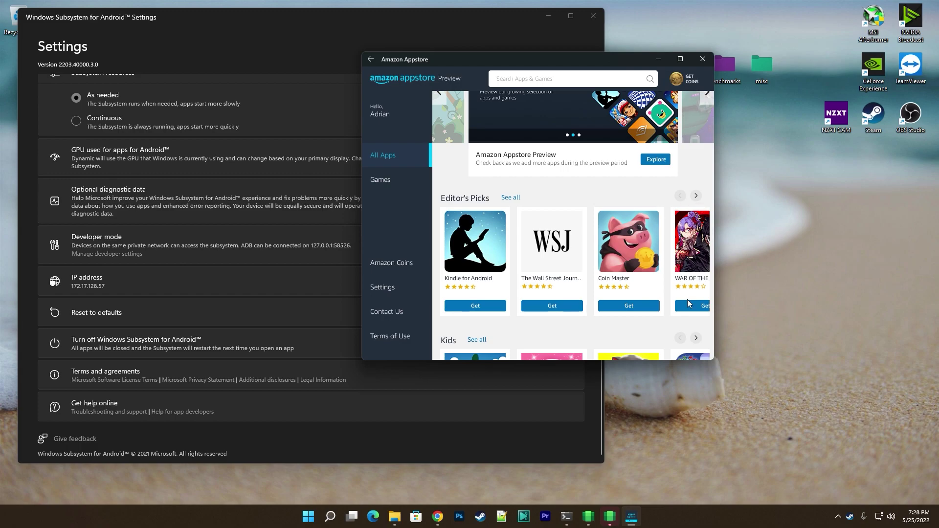
{"action": "scroll", "coordinate": [621, 225], "scroll_direction": "down", "scroll_amount": 1}
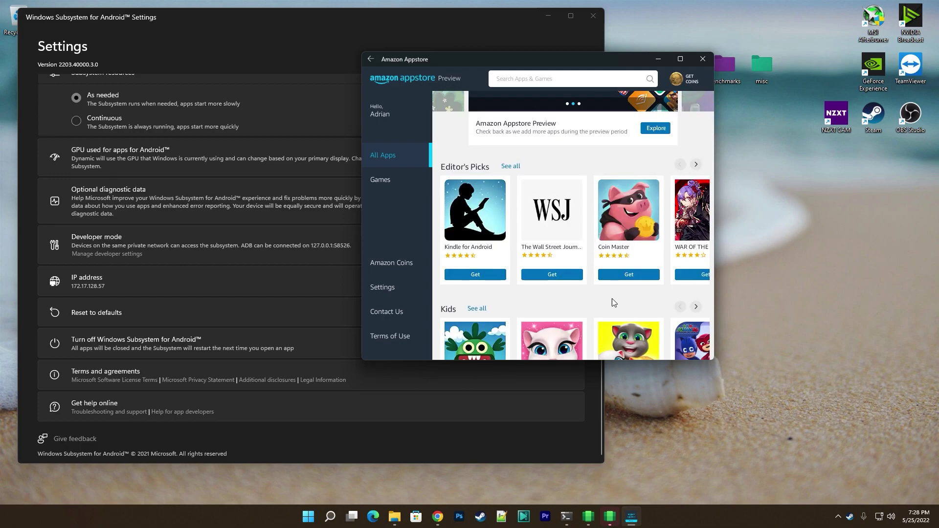
{"action": "scroll", "coordinate": [636, 269], "scroll_direction": "up", "scroll_amount": 1}
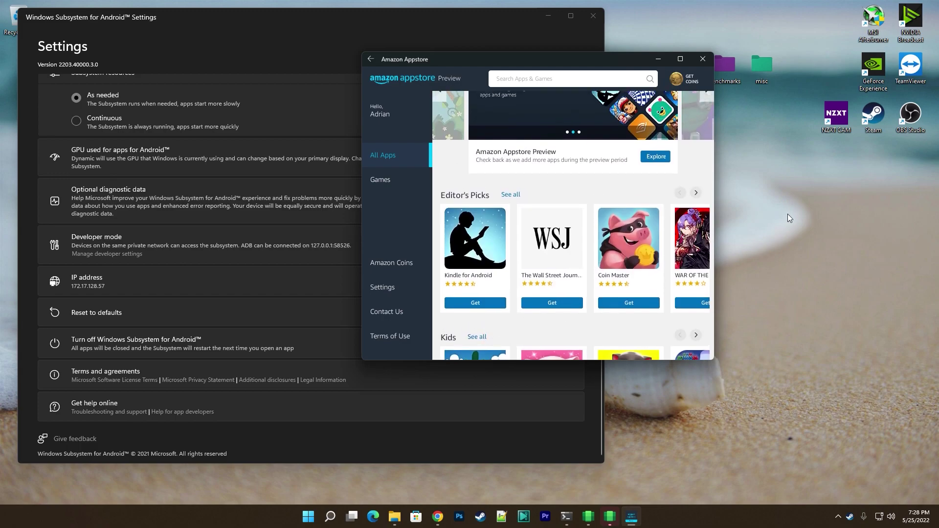
{"action": "left_click", "coordinate": [695, 193]}
{"action": "left_click", "coordinate": [696, 192]}
{"action": "left_click", "coordinate": [567, 304]}
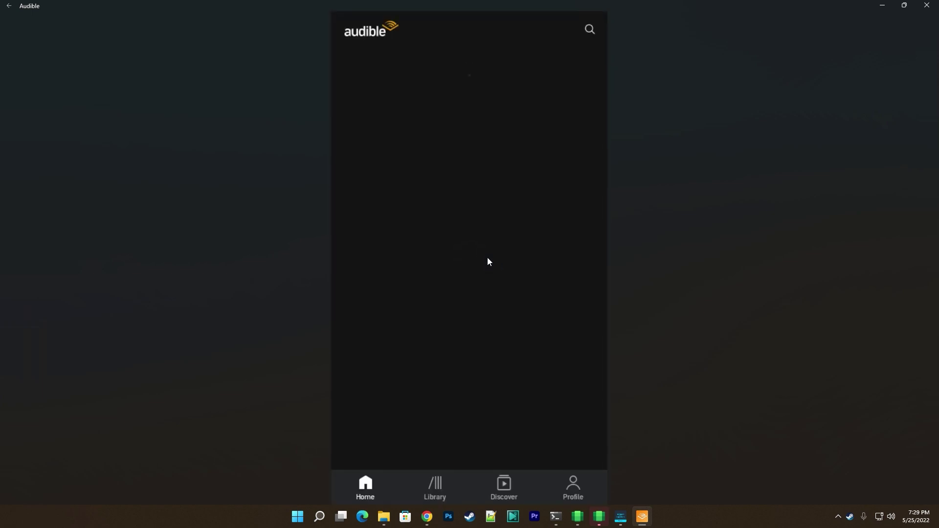
Restore Audible to a floating window, make it taller, and look through its home page.
{"action": "left_click", "coordinate": [905, 8]}
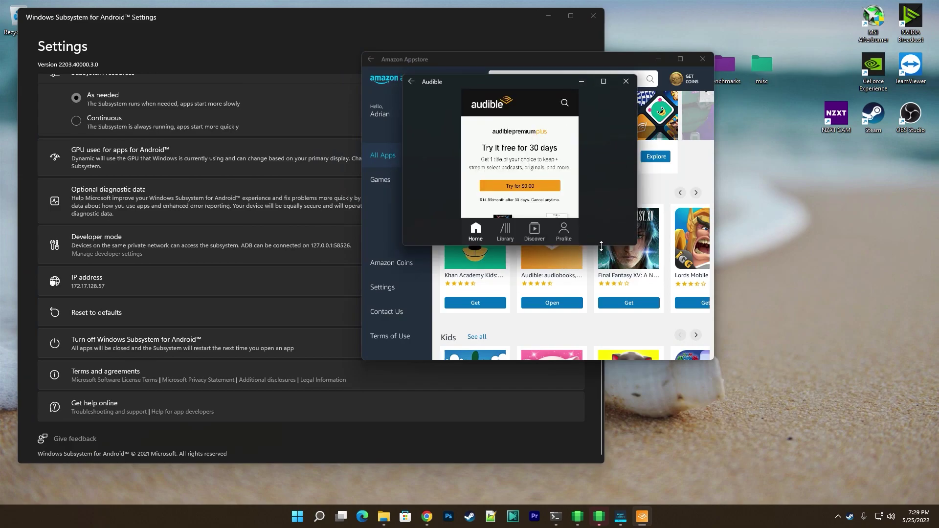
{"action": "left_click_drag", "start_coordinate": [628, 247], "coordinate": [464, 472]}
{"action": "scroll", "coordinate": [548, 386], "scroll_direction": "down", "scroll_amount": 10}
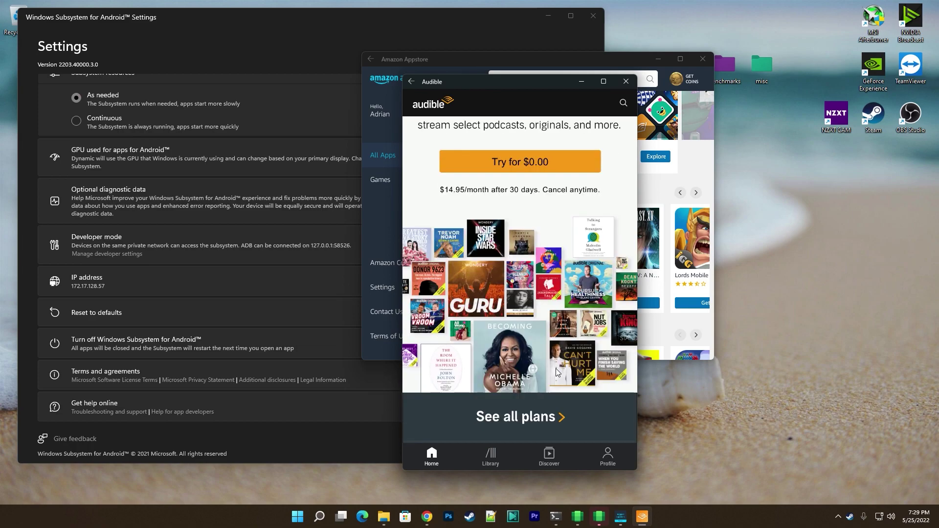
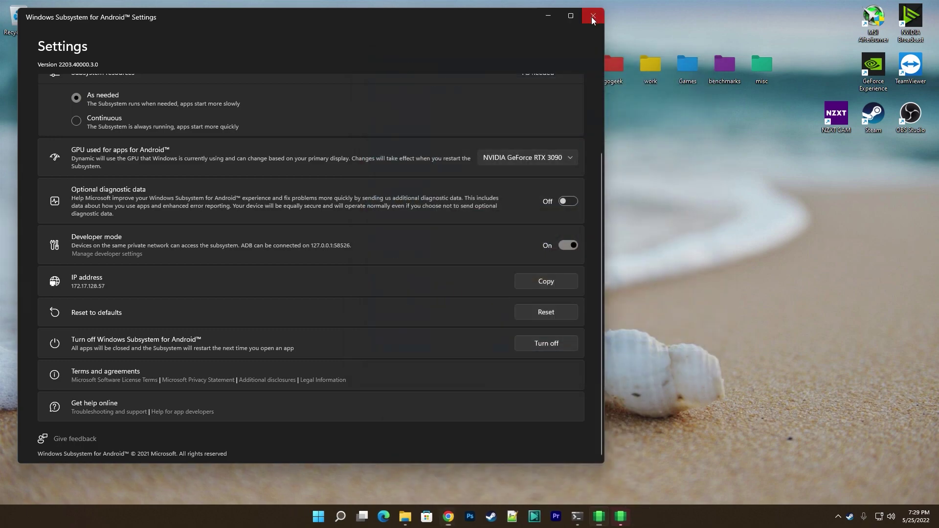
Close the Windows Subsystem for Android Settings window and open Start.
{"action": "left_click", "coordinate": [592, 18]}
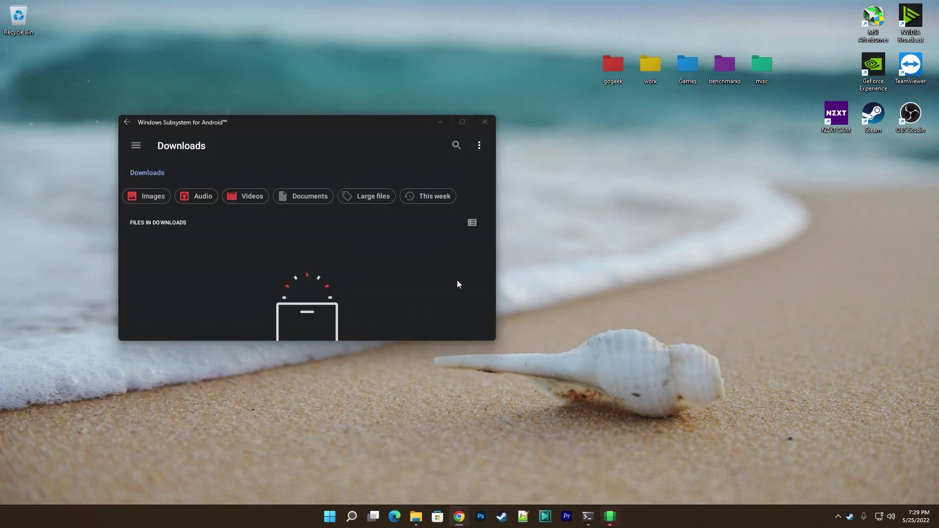
{"action": "left_click", "coordinate": [330, 517]}
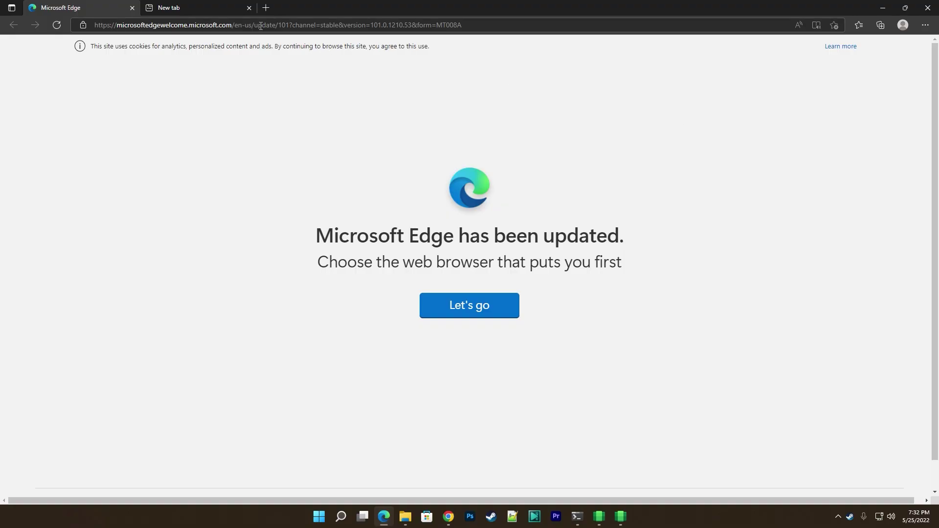
{"action": "left_click", "coordinate": [240, 25]}
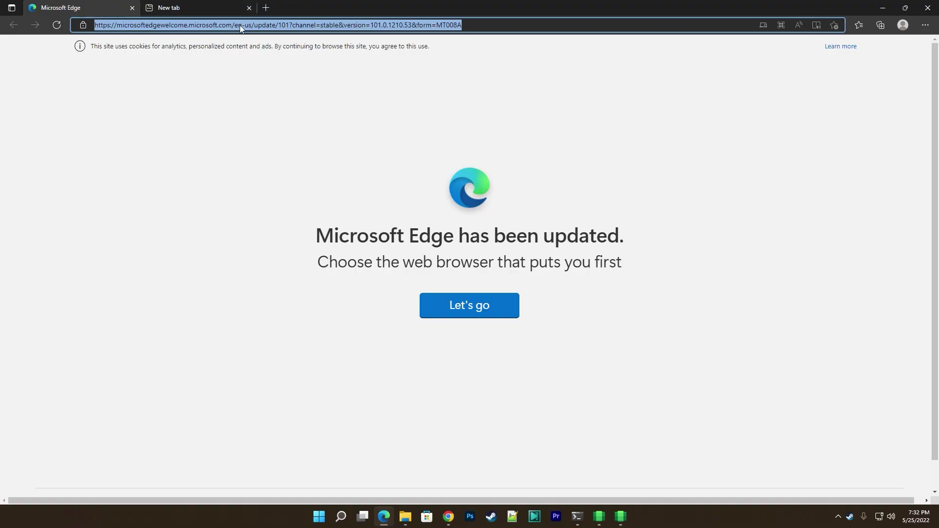
{"action": "type", "text": "https://auroraoss.com/"}
{"action": "key", "text": "Return"}
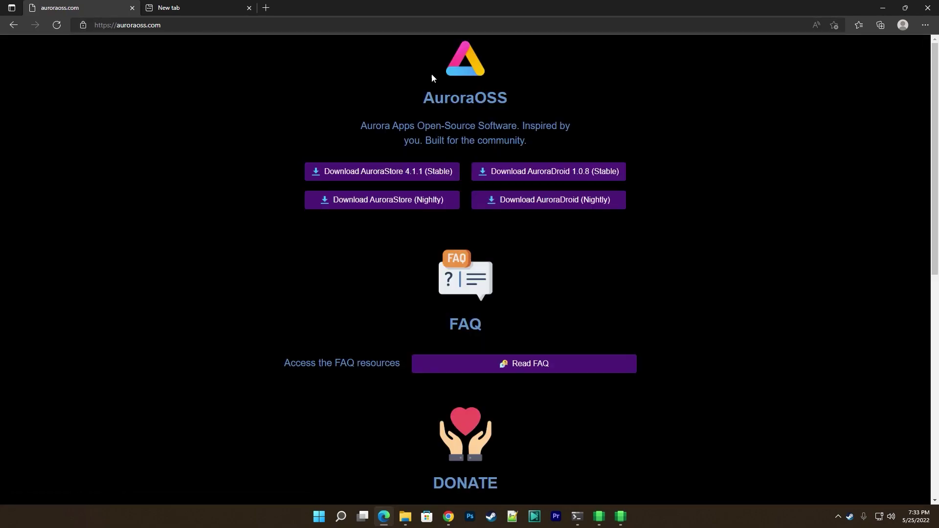
{"action": "left_click", "coordinate": [409, 175]}
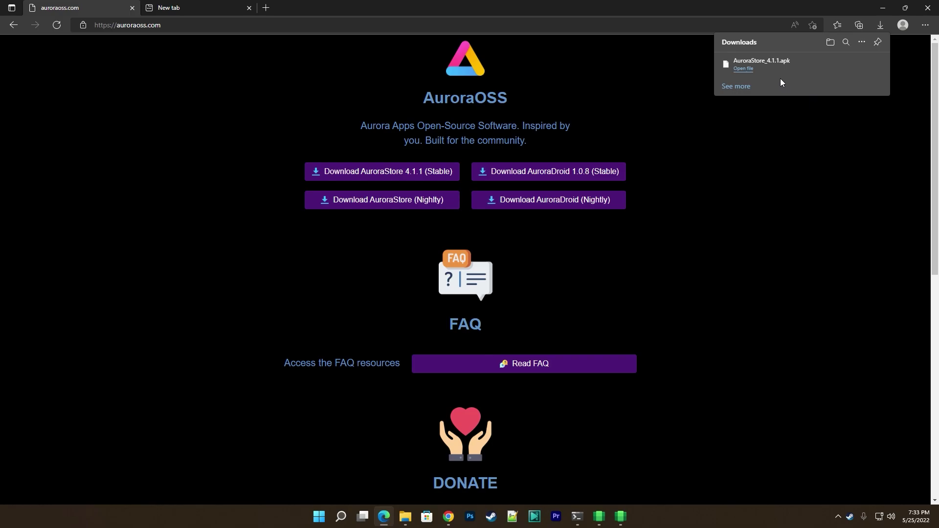
Show the downloaded AuroraStore_4.1.1.apk in its folder in File Explorer.
{"action": "left_click", "coordinate": [848, 69]}
{"action": "left_click", "coordinate": [820, 91]}
{"action": "key", "text": "alt+Tab"}
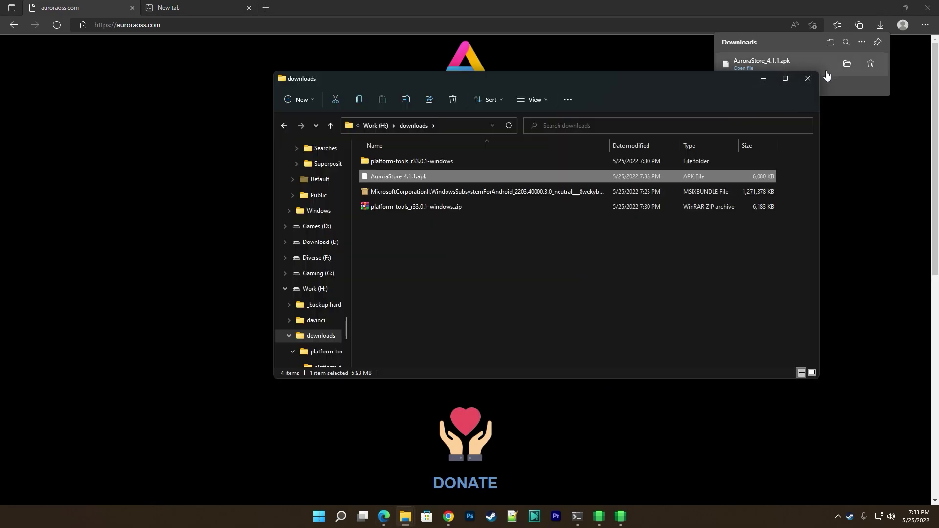
Close the Microsoft Edge window and copy the H:\downloads folder path from File Explorer.
{"action": "mouse_move", "coordinate": [776, 82]}
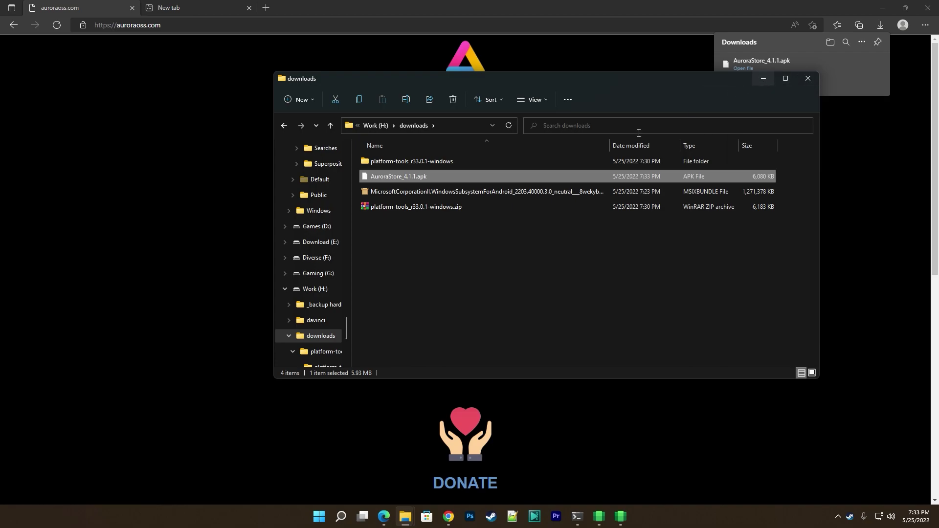
{"action": "left_click", "coordinate": [488, 272]}
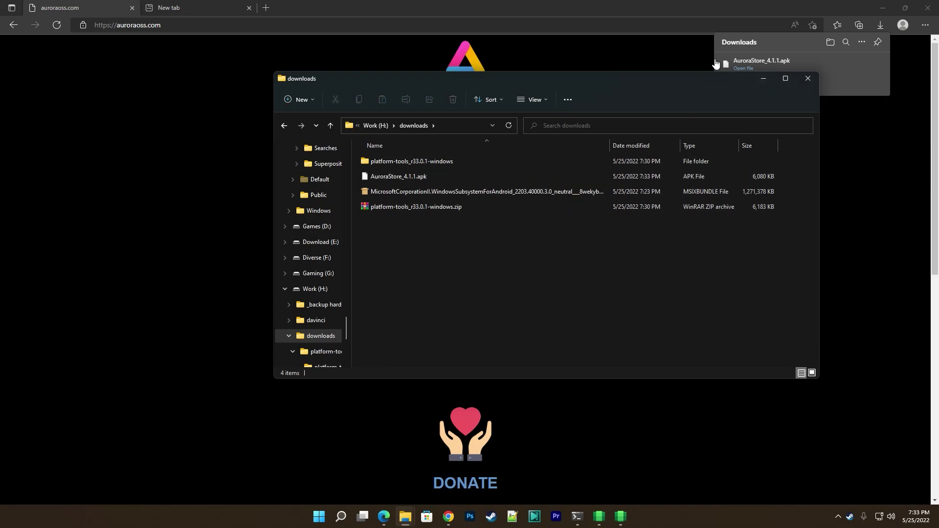
{"action": "left_click", "coordinate": [928, 8]}
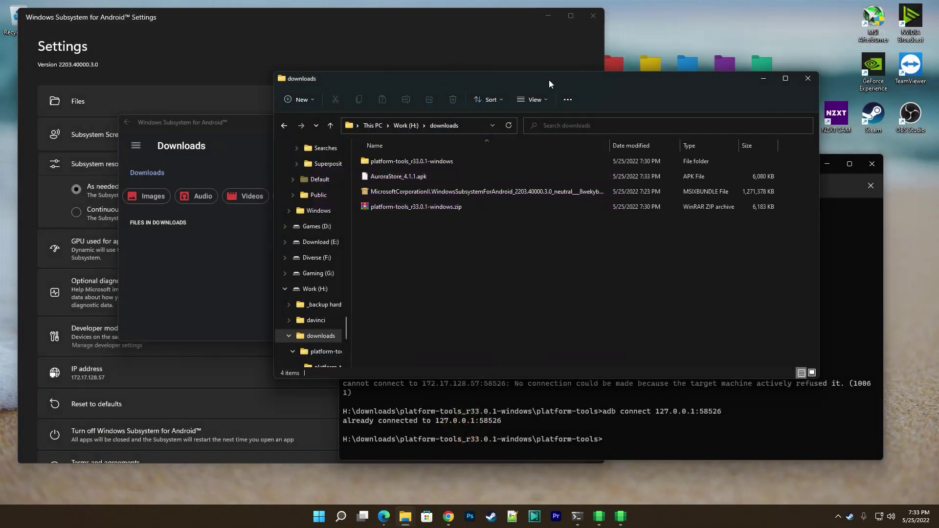
{"action": "key", "text": "super+4"}
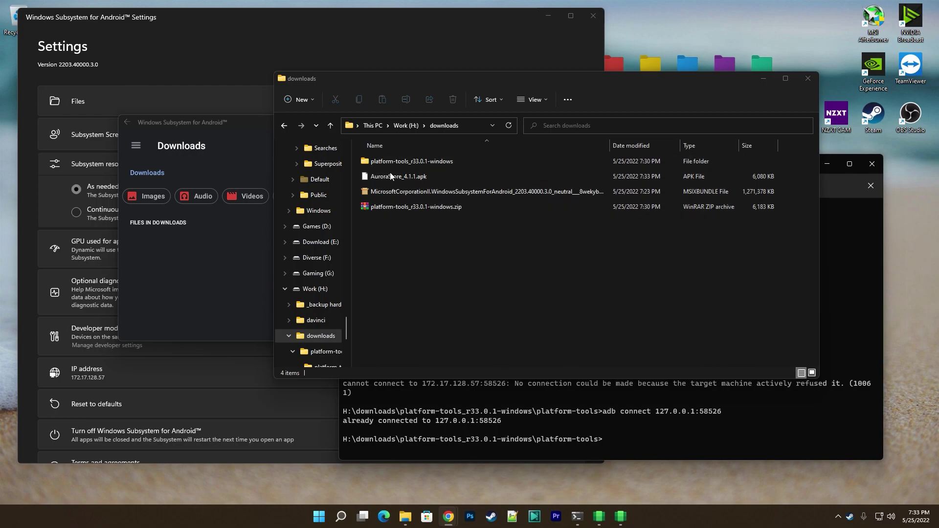
{"action": "left_click", "coordinate": [468, 123]}
{"action": "key", "text": "ctrl+c"}
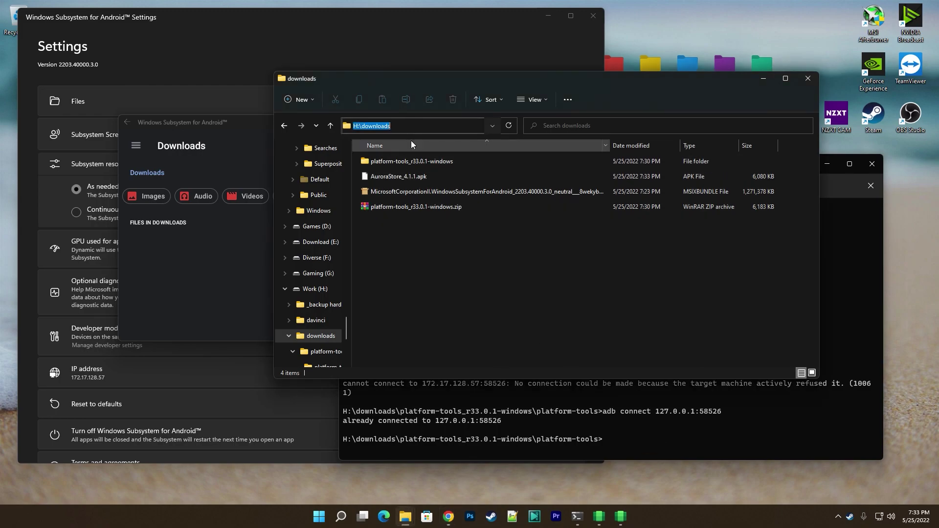
Install AuroraStore_4.1.1.apk from H:\downloads\ by running adb install -r in the platform-tools terminal.
{"action": "left_click", "coordinate": [650, 440]}
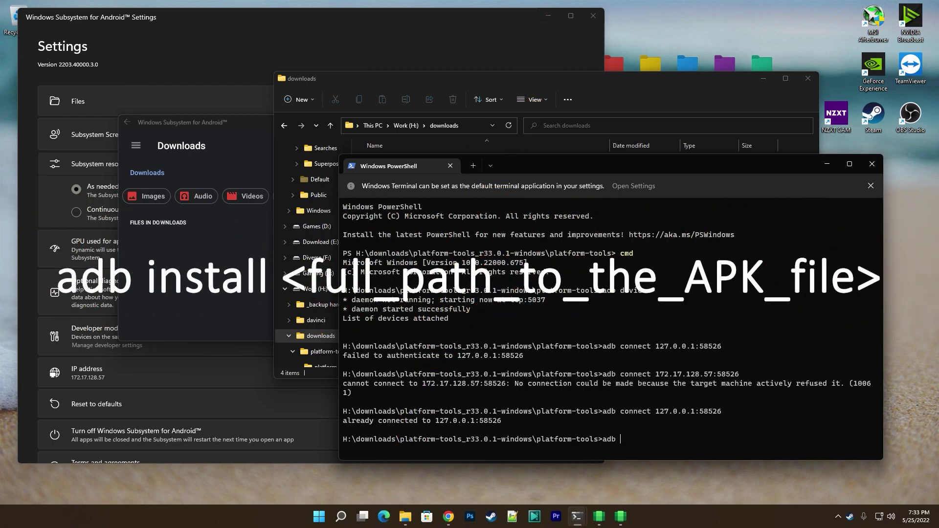
{"action": "type", "text": "tall"}
{"action": "key", "text": "ctrl+v"}
{"action": "left_click", "coordinate": [568, 82]}
{"action": "left_click", "coordinate": [407, 177]}
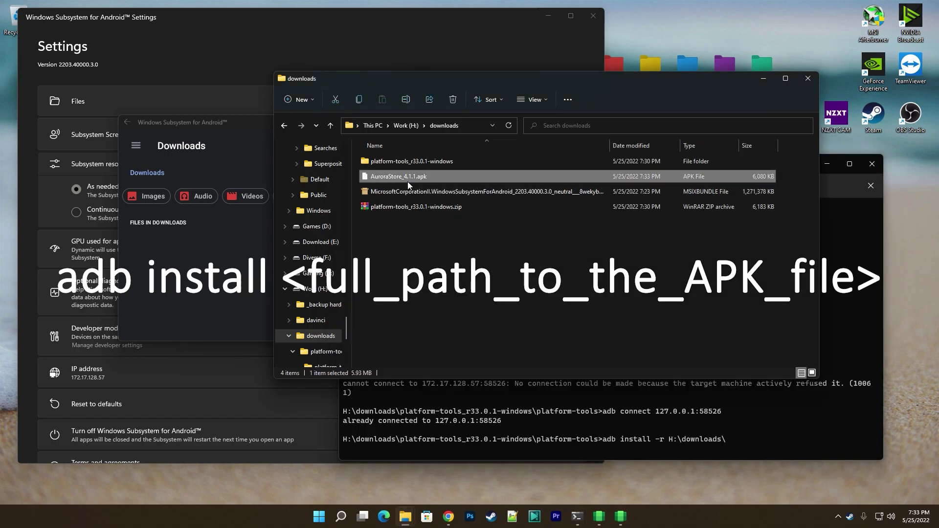
{"action": "left_click", "coordinate": [743, 442]}
{"action": "key", "text": "Tab"}
{"action": "key", "text": "Return"}
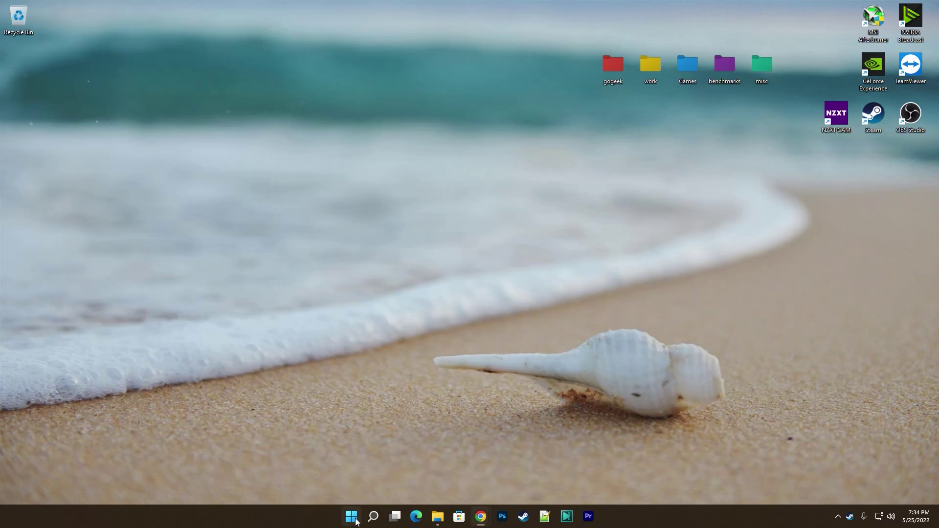
Launch the newly installed Aurora Store from Start and continue past its Welcome page.
{"action": "left_click", "coordinate": [351, 516]}
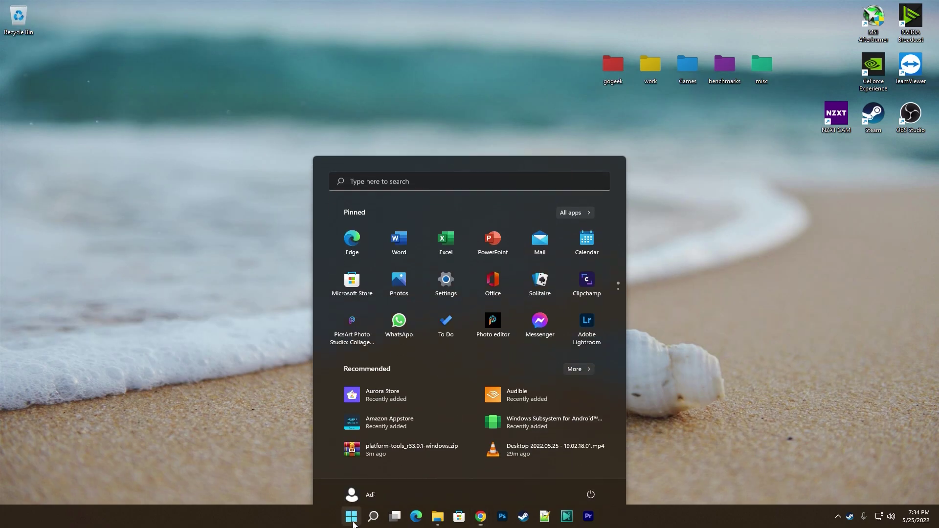
{"action": "left_click", "coordinate": [400, 389]}
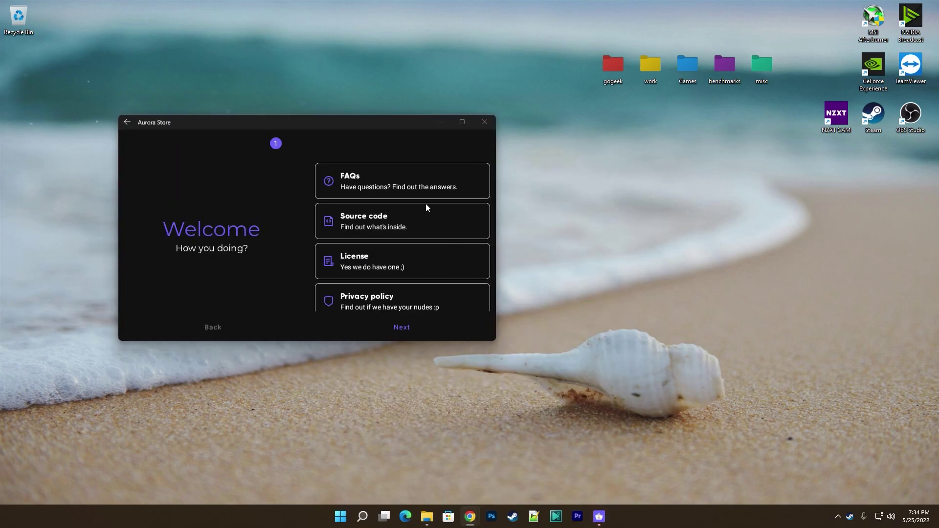
{"action": "left_click", "coordinate": [408, 332]}
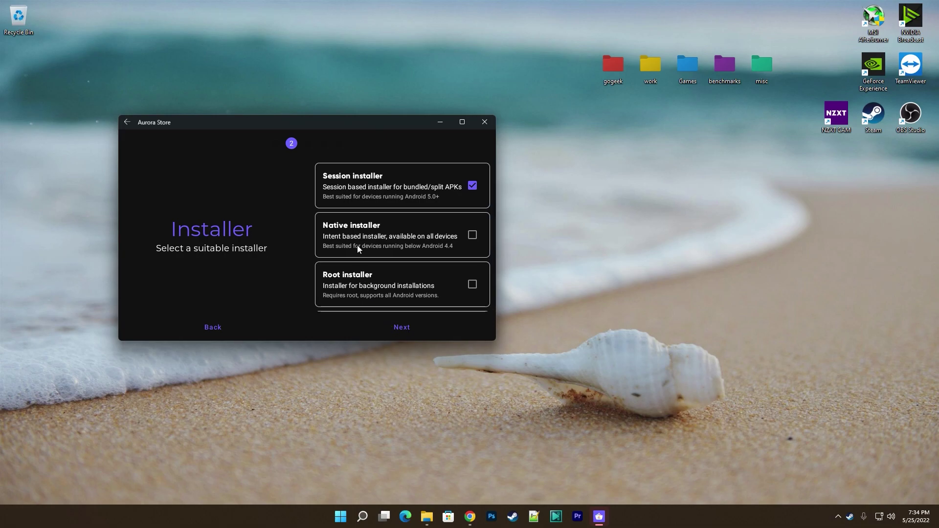
Review the installer choices and continue the Aurora Store setup with Session installer selected.
{"action": "left_click", "coordinate": [161, 296]}
{"action": "left_click", "coordinate": [407, 323]}
{"action": "scroll", "coordinate": [416, 235], "scroll_direction": "down", "scroll_amount": 3}
{"action": "scroll", "coordinate": [418, 254], "scroll_direction": "up", "scroll_amount": 3}
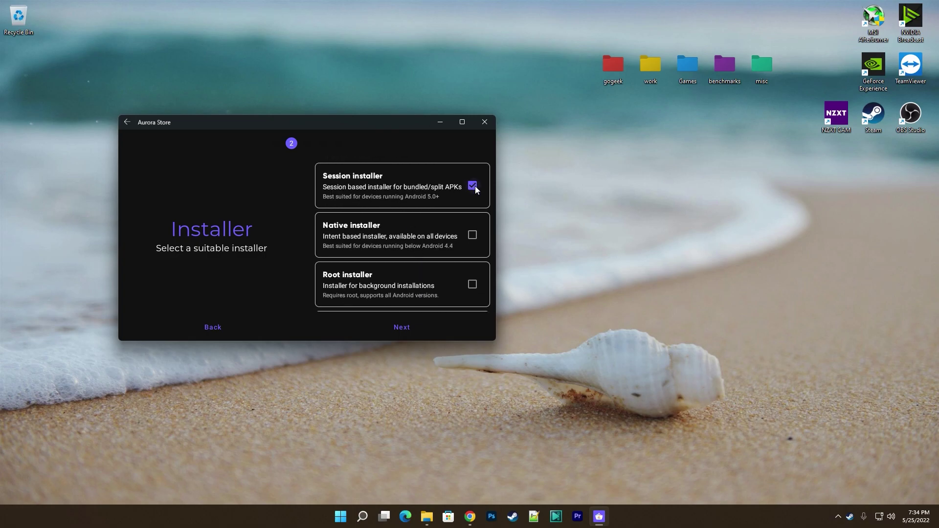
{"action": "left_click", "coordinate": [410, 330]}
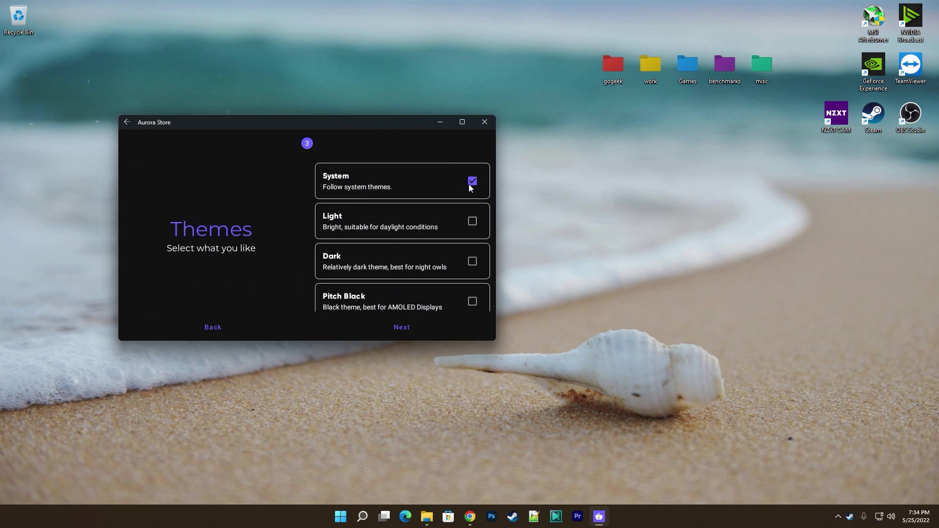
Review the available themes and continue with the System theme and the default accent colour.
{"action": "scroll", "coordinate": [434, 245], "scroll_direction": "down", "scroll_amount": 2}
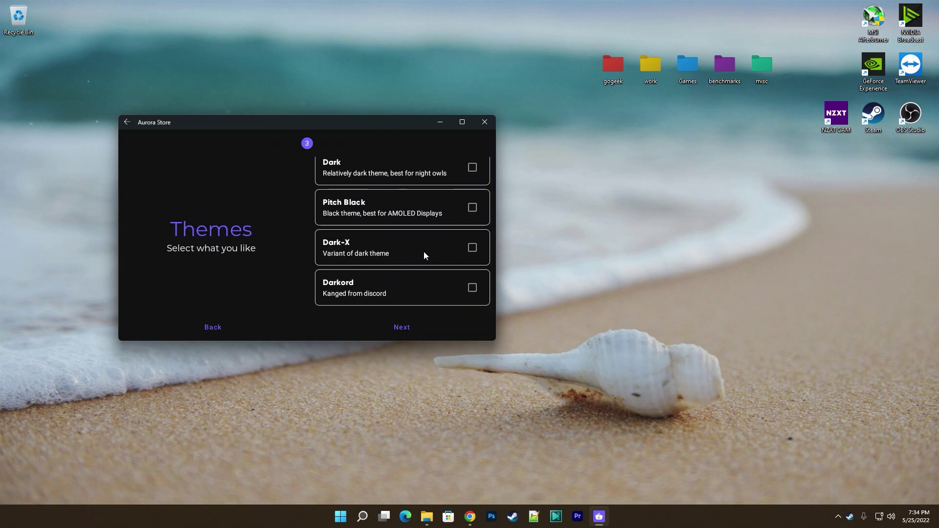
{"action": "scroll", "coordinate": [430, 235], "scroll_direction": "up", "scroll_amount": 2}
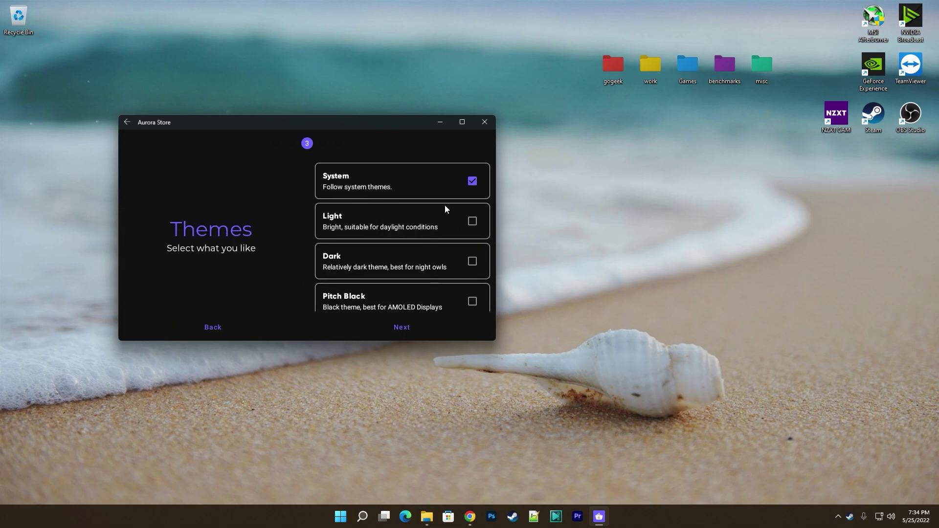
{"action": "left_click", "coordinate": [403, 329]}
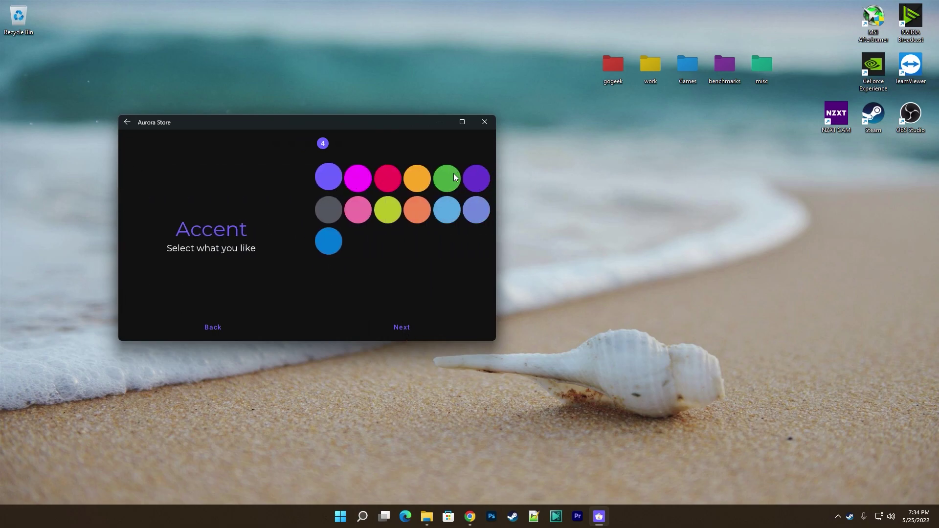
{"action": "left_click", "coordinate": [400, 328]}
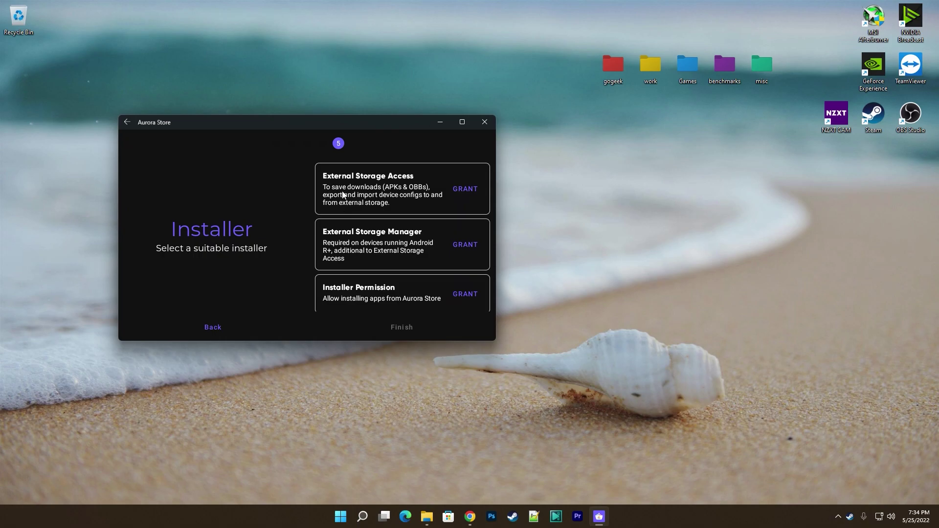
Grant Aurora Store the External Storage Access and External Storage Manager permissions, allowing access to manage all files.
{"action": "left_click", "coordinate": [463, 191]}
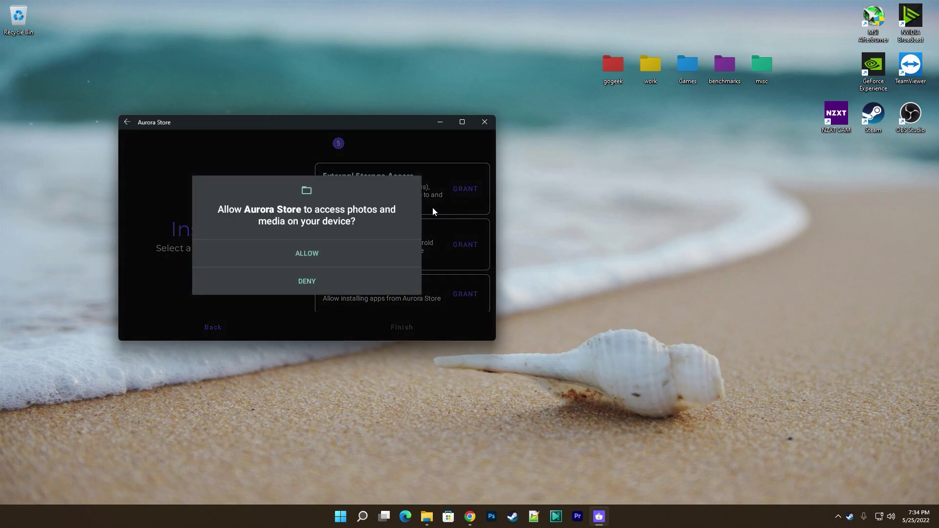
{"action": "left_click", "coordinate": [318, 251]}
{"action": "left_click", "coordinate": [466, 242]}
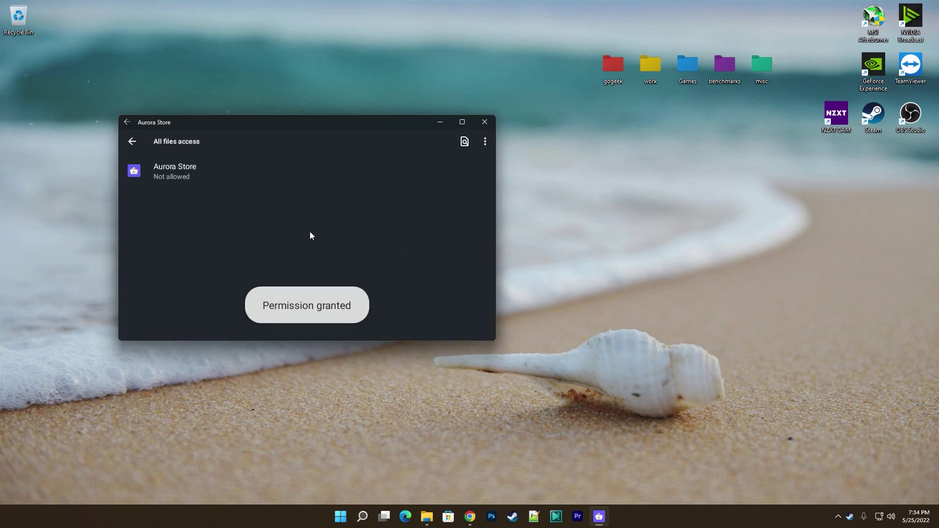
{"action": "left_click", "coordinate": [240, 175]}
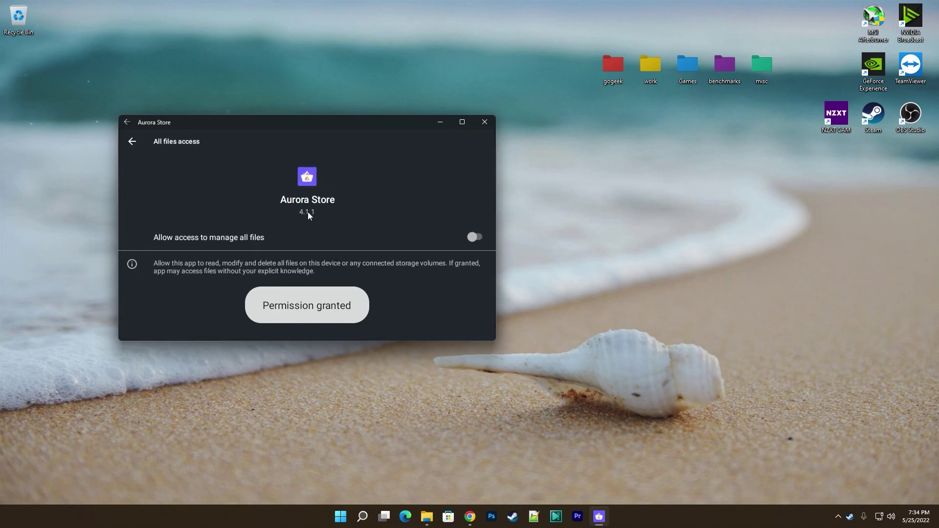
{"action": "left_click", "coordinate": [484, 237]}
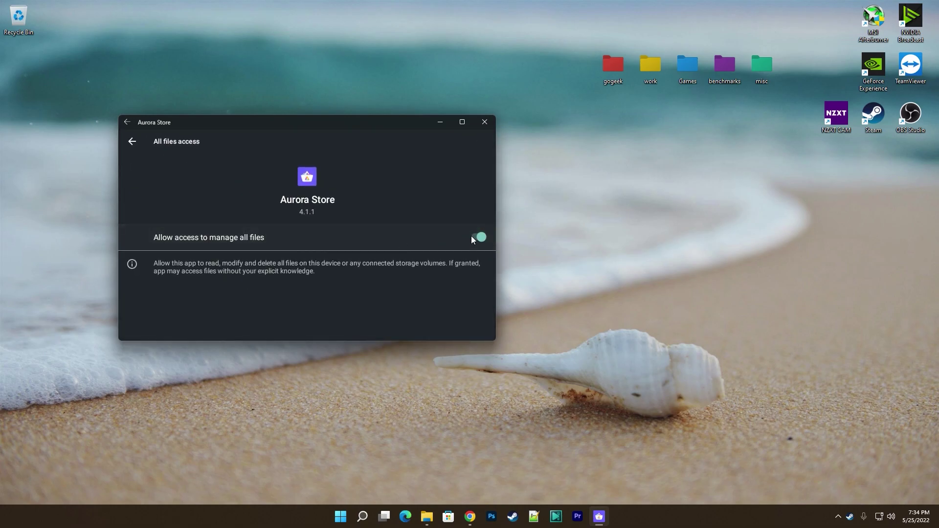
{"action": "left_click", "coordinate": [132, 141]}
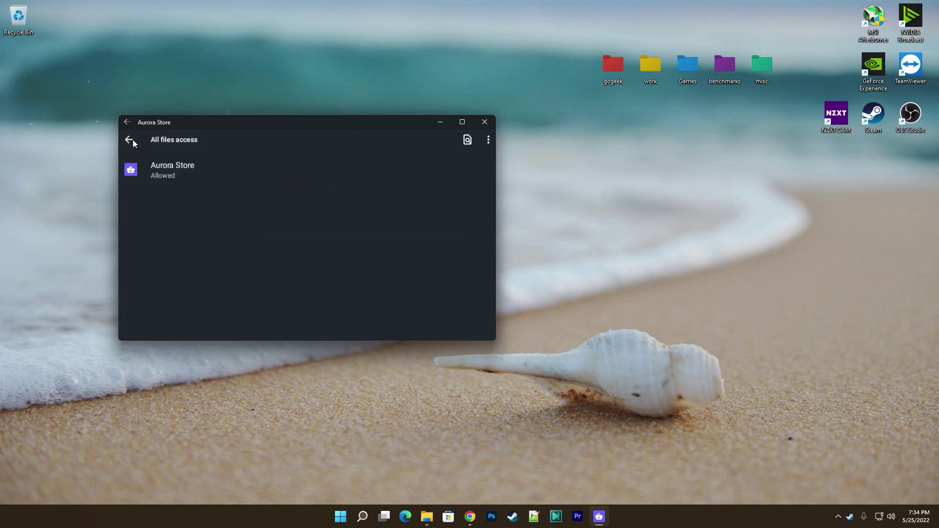
{"action": "left_click", "coordinate": [132, 143]}
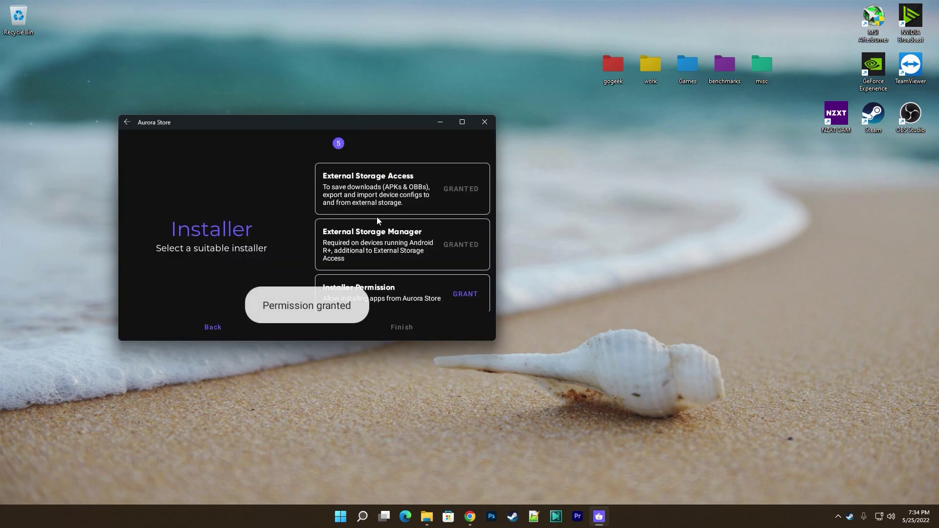
Grant the Installer Permission by allowing Aurora Store as a source for installing unknown apps.
{"action": "scroll", "coordinate": [440, 276], "scroll_direction": "down", "scroll_amount": 1}
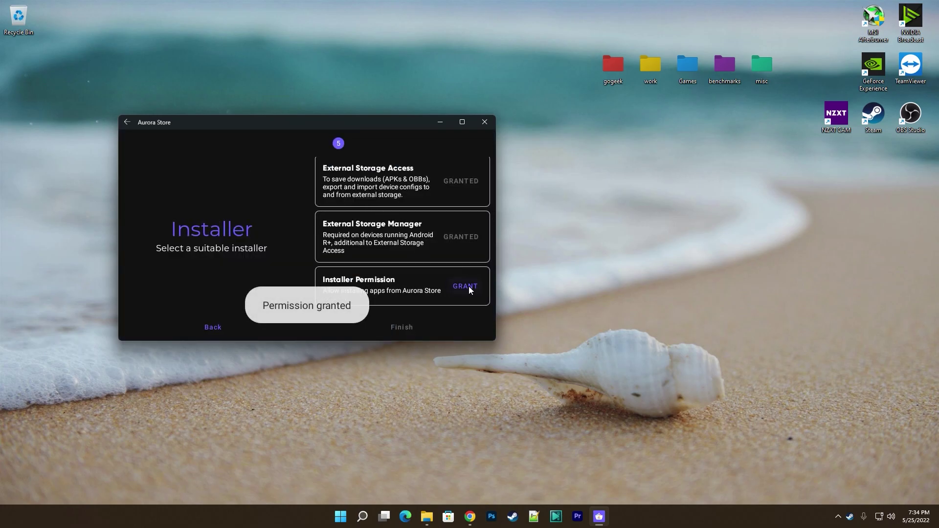
{"action": "left_click", "coordinate": [470, 286]}
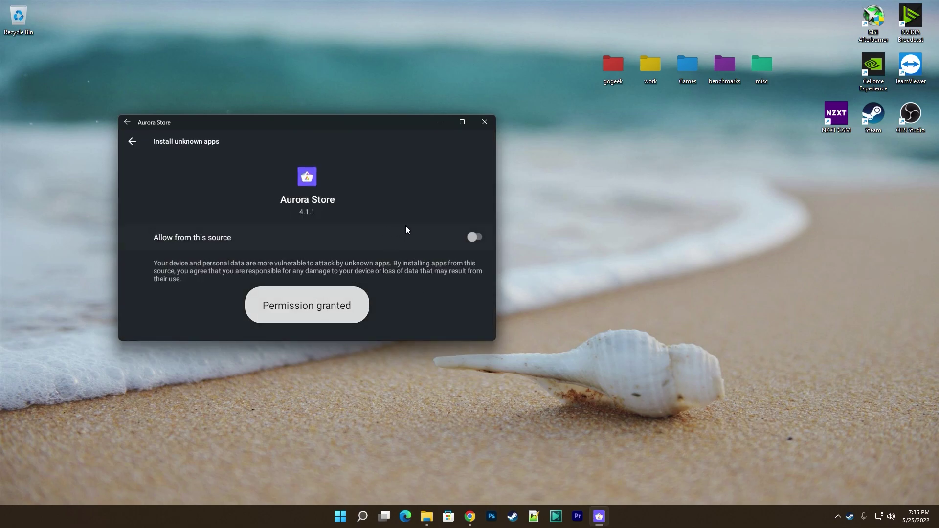
{"action": "left_click", "coordinate": [479, 238]}
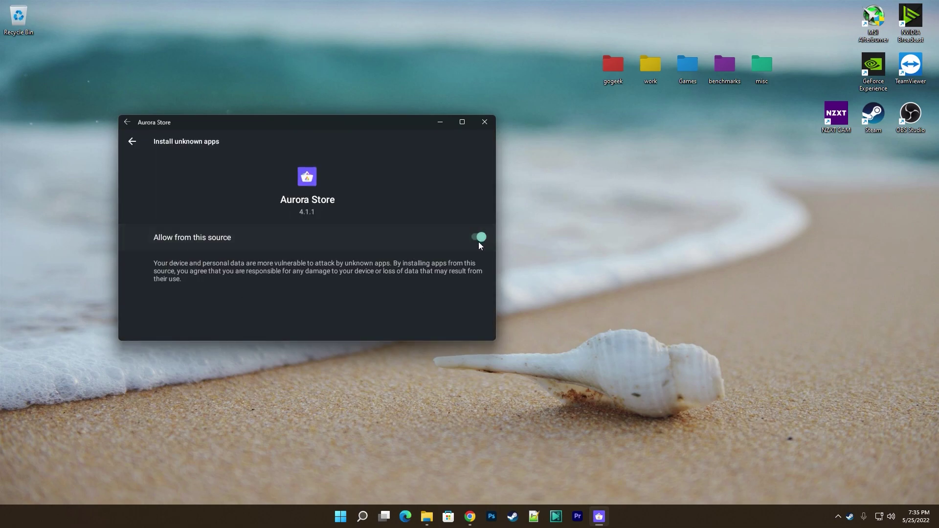
{"action": "left_click", "coordinate": [132, 142]}
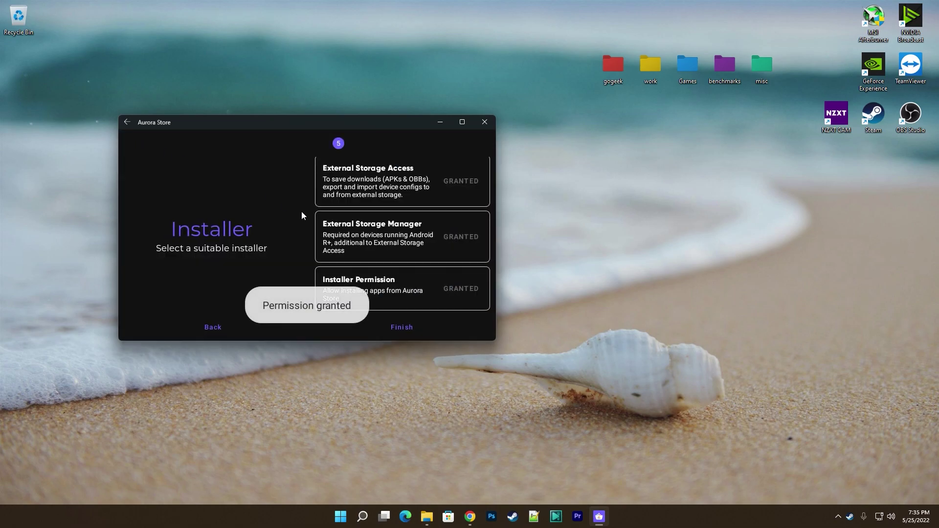
Finish the Aurora Store setup and choose Google as the log-in method.
{"action": "left_click", "coordinate": [405, 326]}
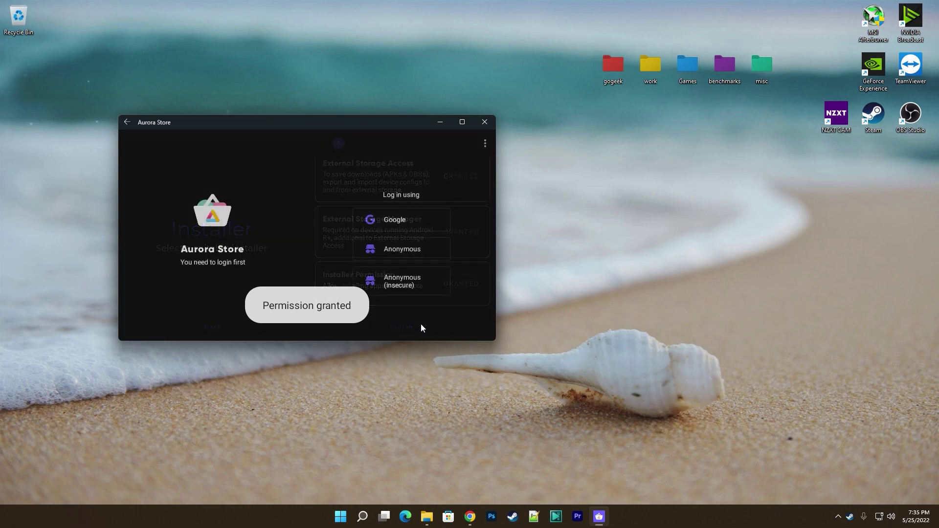
{"action": "left_click", "coordinate": [408, 220]}
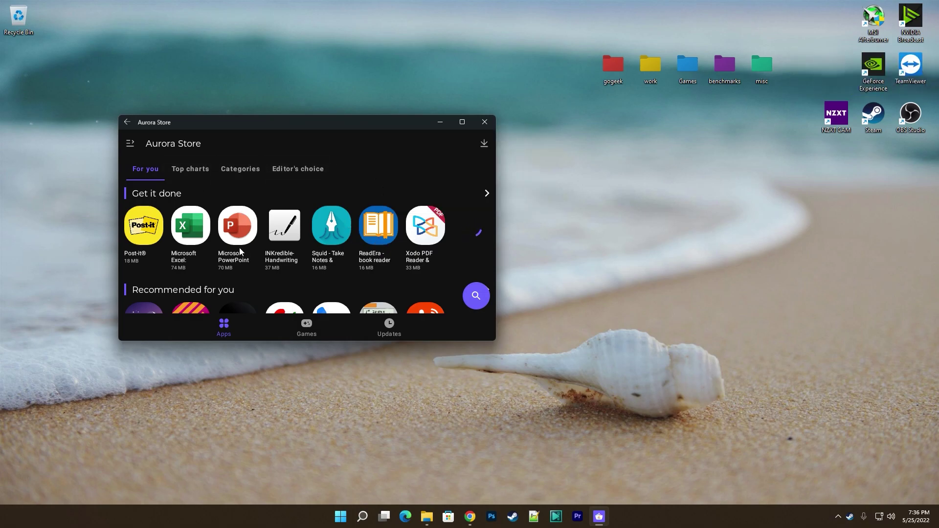
Browse the app categories on Aurora Store's For you page, from Get it done to All about your home.
{"action": "scroll", "coordinate": [345, 240], "scroll_direction": "down", "scroll_amount": 2}
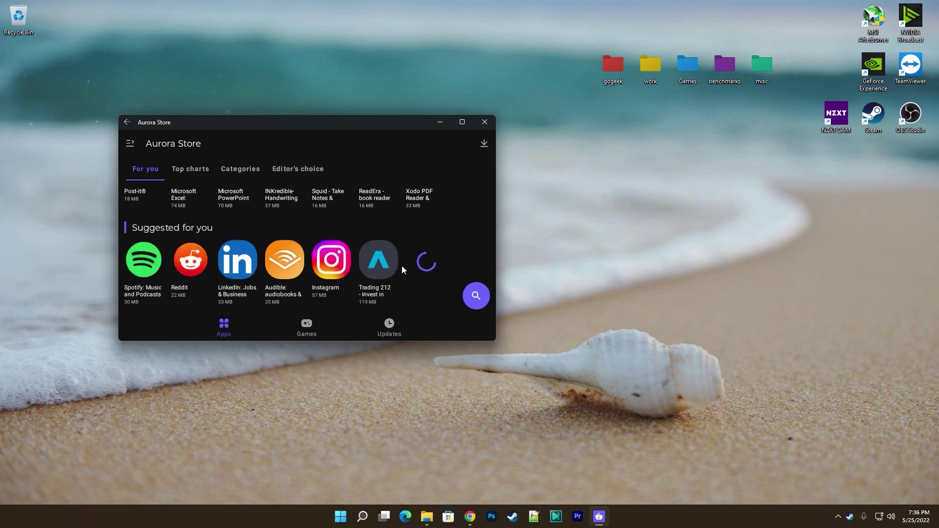
{"action": "scroll", "coordinate": [286, 259], "scroll_direction": "down", "scroll_amount": 2}
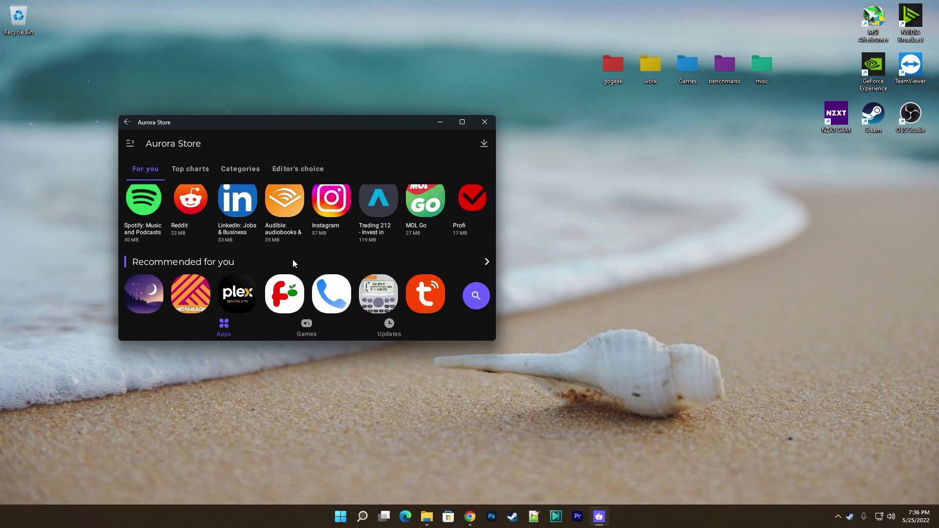
{"action": "scroll", "coordinate": [293, 258], "scroll_direction": "up", "scroll_amount": 4}
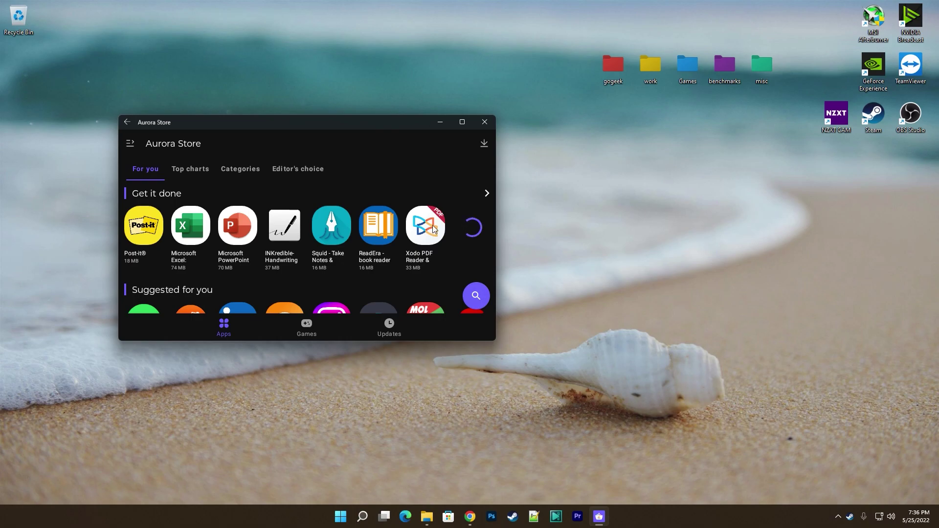
{"action": "scroll", "coordinate": [442, 240], "scroll_direction": "down", "scroll_amount": 2}
{"action": "scroll", "coordinate": [379, 248], "scroll_direction": "down", "scroll_amount": 1}
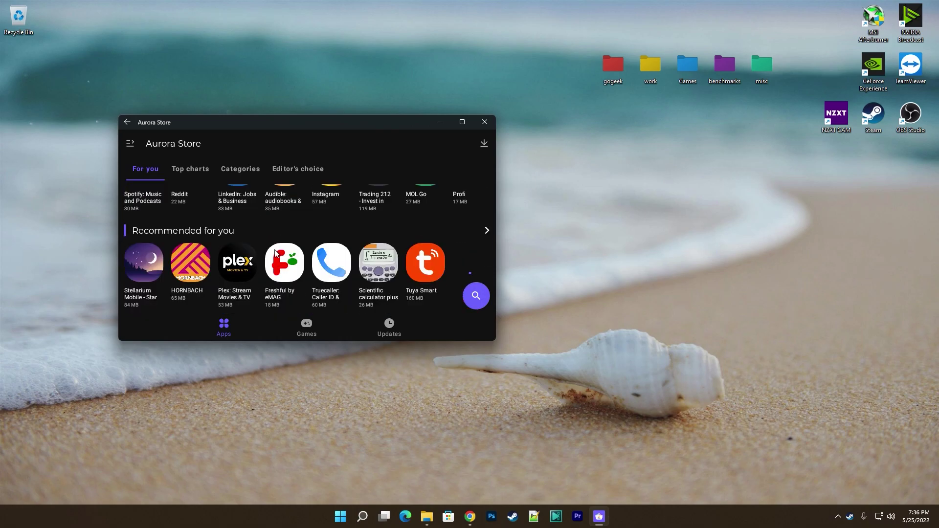
{"action": "scroll", "coordinate": [427, 260], "scroll_direction": "down", "scroll_amount": 3}
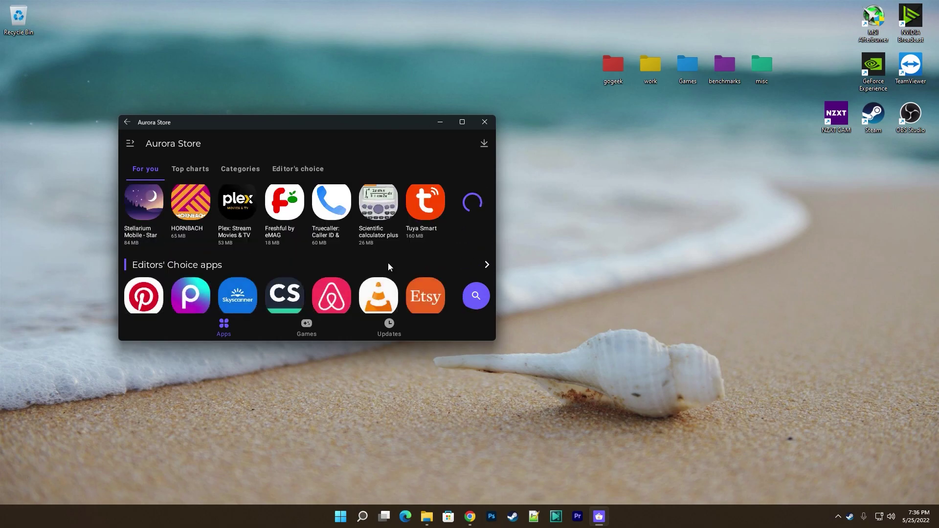
{"action": "scroll", "coordinate": [425, 231], "scroll_direction": "down", "scroll_amount": 5}
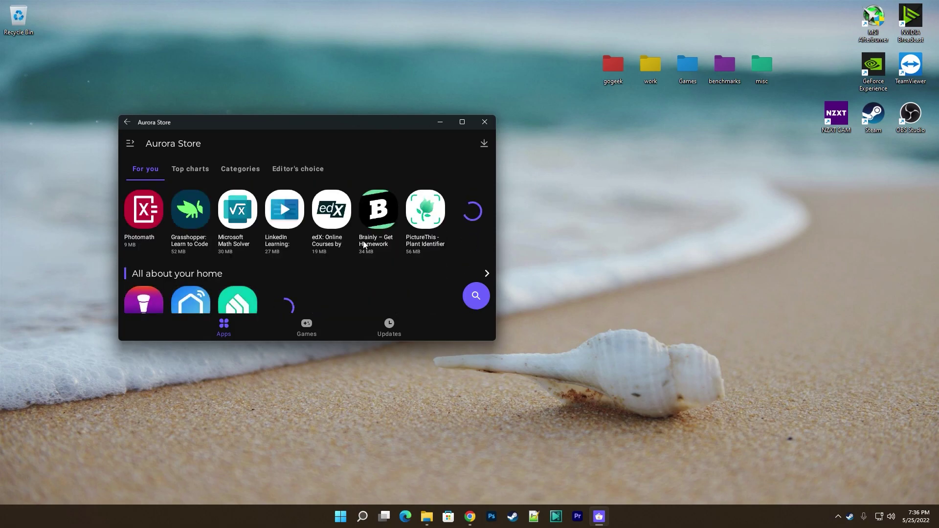
Continue browsing the app categories on the For you page down to Premium apps.
{"action": "scroll", "coordinate": [250, 241], "scroll_direction": "down", "scroll_amount": 4}
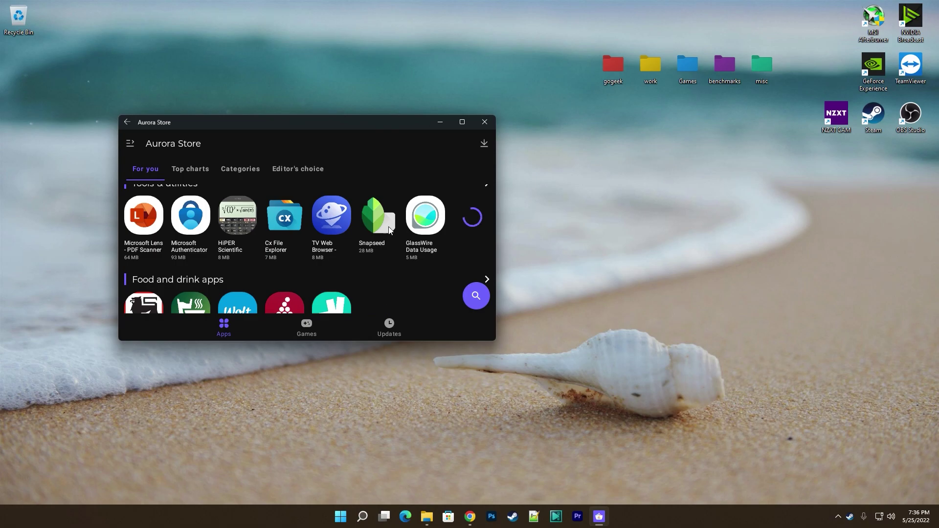
{"action": "scroll", "coordinate": [389, 235], "scroll_direction": "down", "scroll_amount": 3}
{"action": "scroll", "coordinate": [376, 254], "scroll_direction": "down", "scroll_amount": 2}
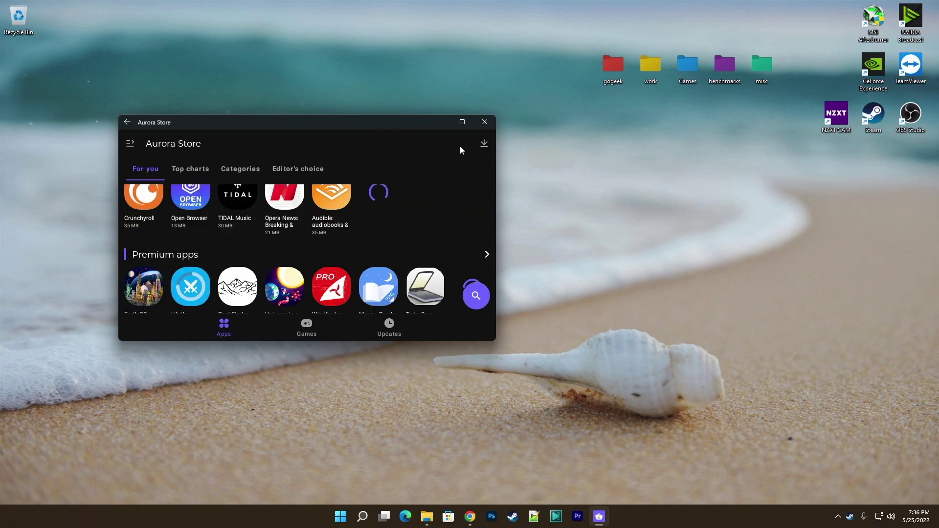
Maximize the Aurora Store window and look through the For you categories down to Food and drink apps, returning to Get it done.
{"action": "left_click", "coordinate": [461, 122]}
{"action": "scroll", "coordinate": [418, 253], "scroll_direction": "down", "scroll_amount": 5}
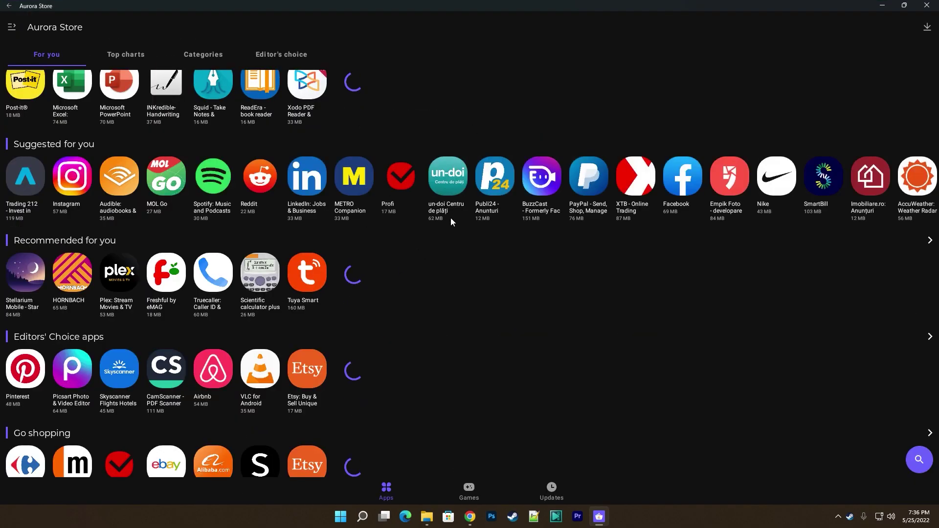
{"action": "scroll", "coordinate": [473, 265], "scroll_direction": "down", "scroll_amount": 2}
{"action": "scroll", "coordinate": [471, 267], "scroll_direction": "down", "scroll_amount": 10}
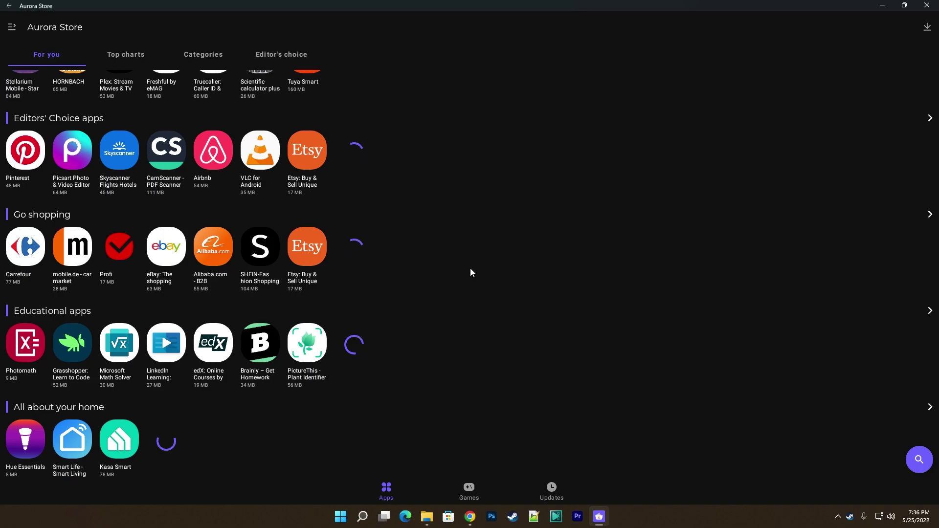
{"action": "scroll", "coordinate": [457, 283], "scroll_direction": "up", "scroll_amount": 4}
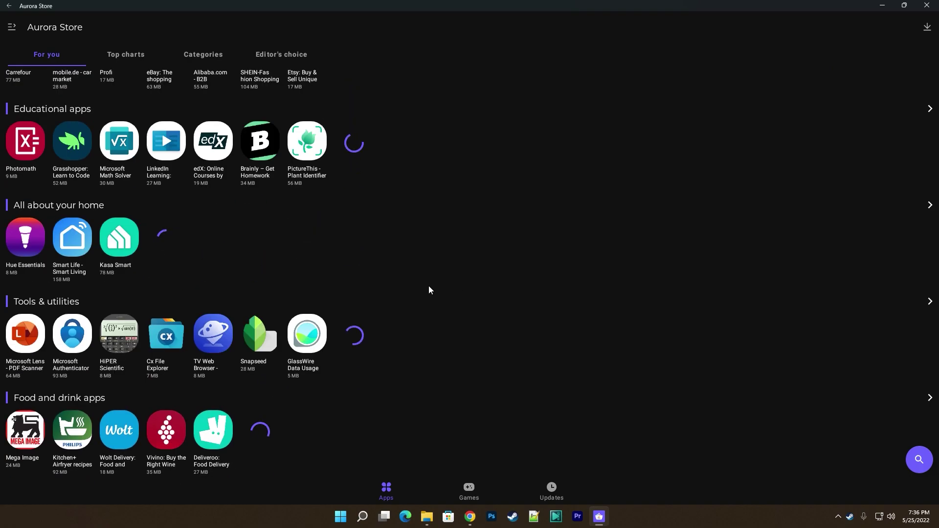
{"action": "scroll", "coordinate": [386, 315], "scroll_direction": "up", "scroll_amount": 10}
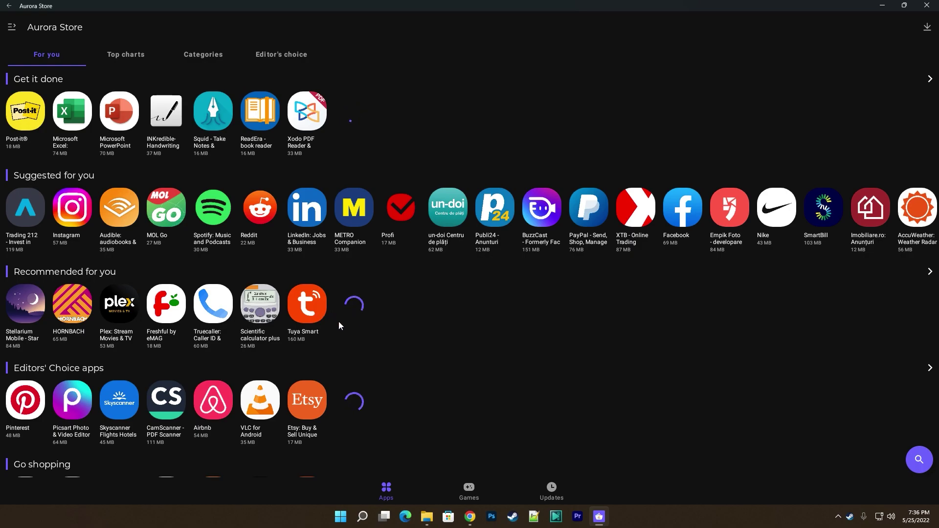
Look through the For you categories from Recommended for you to Stylus-friendly apps, and return to Tools & utilities.
{"action": "scroll", "coordinate": [338, 322], "scroll_direction": "down", "scroll_amount": 2}
{"action": "scroll", "coordinate": [27, 328], "scroll_direction": "down", "scroll_amount": 1}
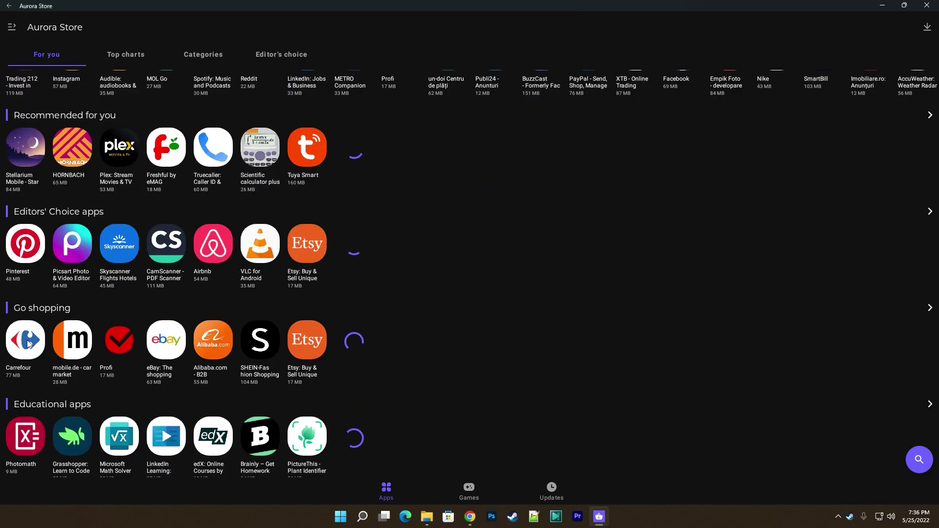
{"action": "scroll", "coordinate": [318, 341], "scroll_direction": "down", "scroll_amount": 3}
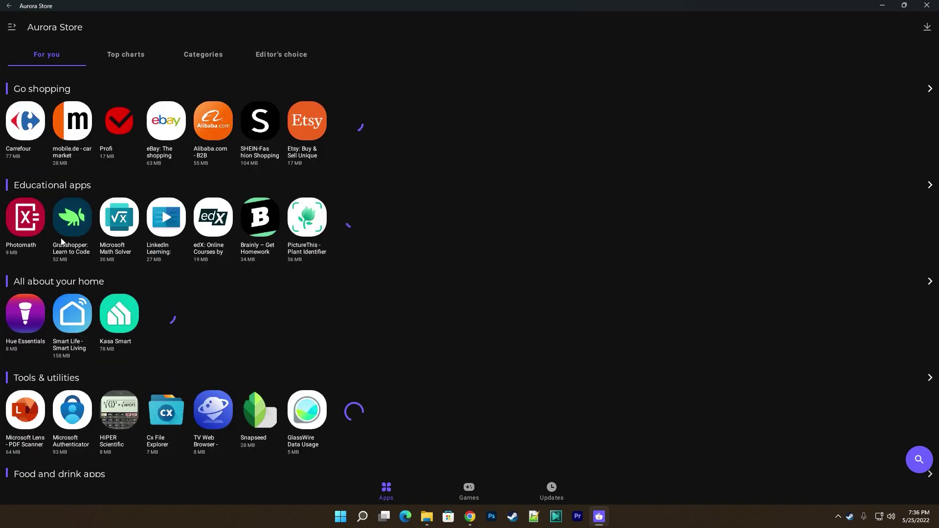
{"action": "scroll", "coordinate": [48, 280], "scroll_direction": "down", "scroll_amount": 3}
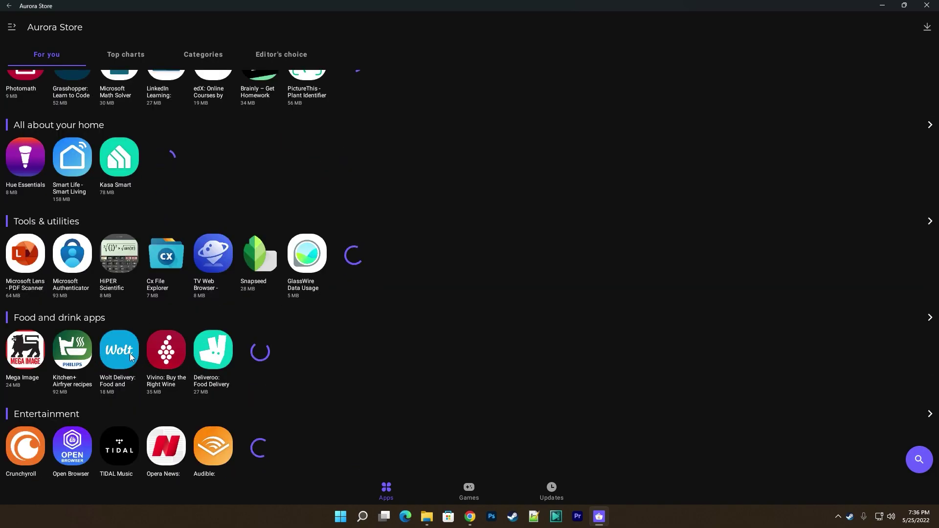
{"action": "scroll", "coordinate": [247, 354], "scroll_direction": "down", "scroll_amount": 7}
{"action": "scroll", "coordinate": [259, 357], "scroll_direction": "down", "scroll_amount": 6}
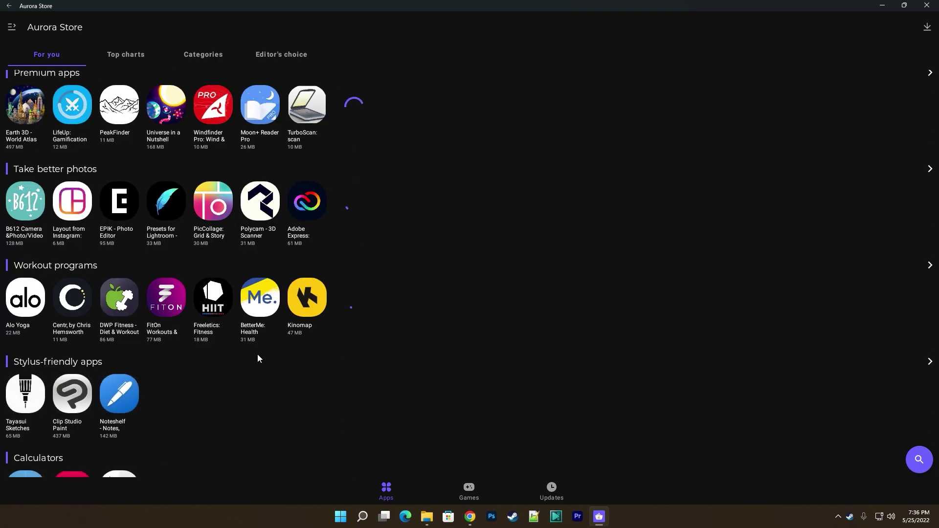
{"action": "scroll", "coordinate": [269, 367], "scroll_direction": "up", "scroll_amount": 10}
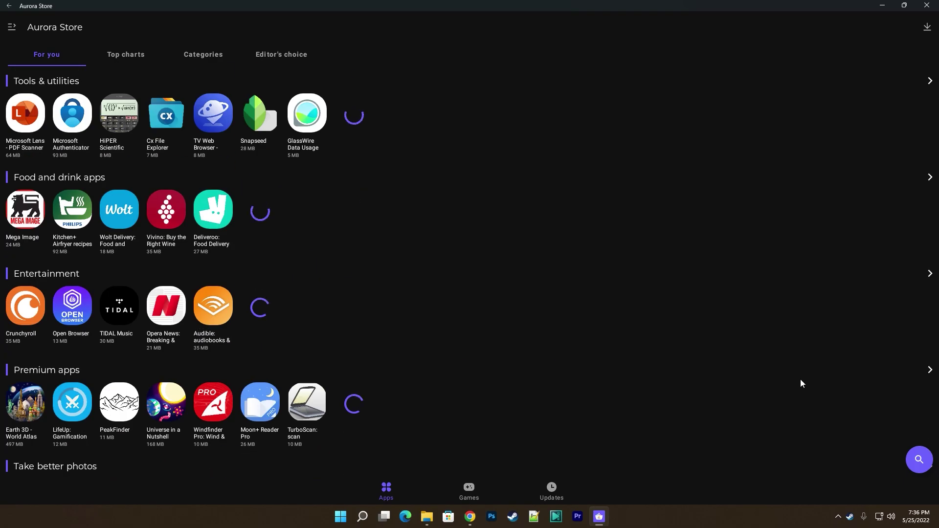
Enter google in the store search, check the Downloads page, and return to the search suggestions.
{"action": "left_click", "coordinate": [919, 460]}
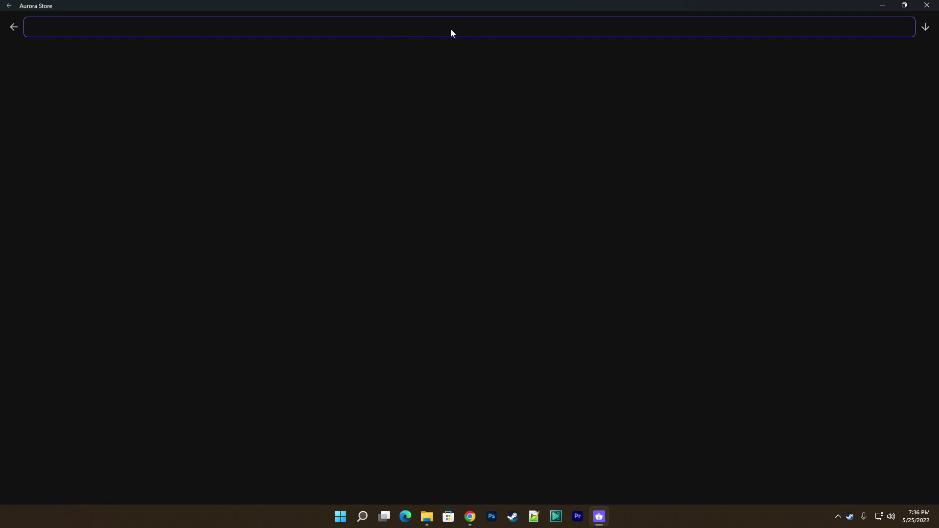
{"action": "type", "text": "google"}
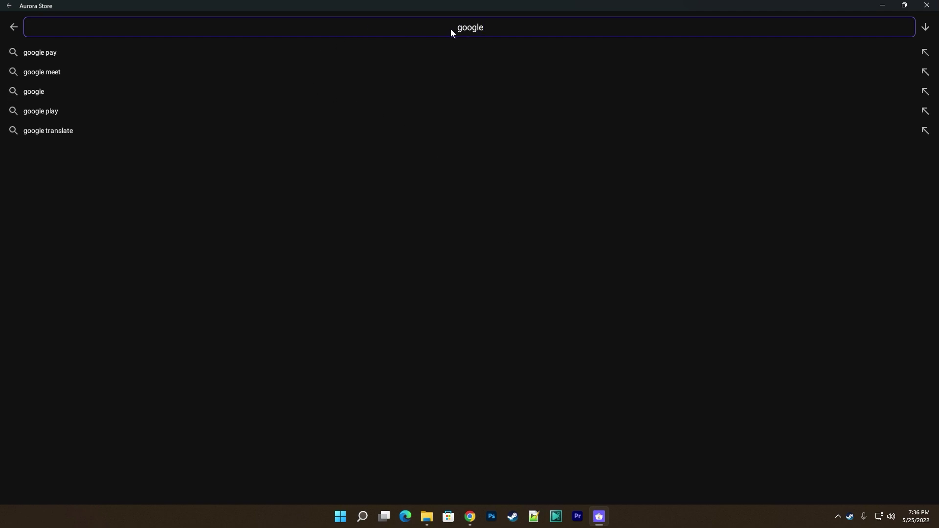
{"action": "key", "text": "Down"}
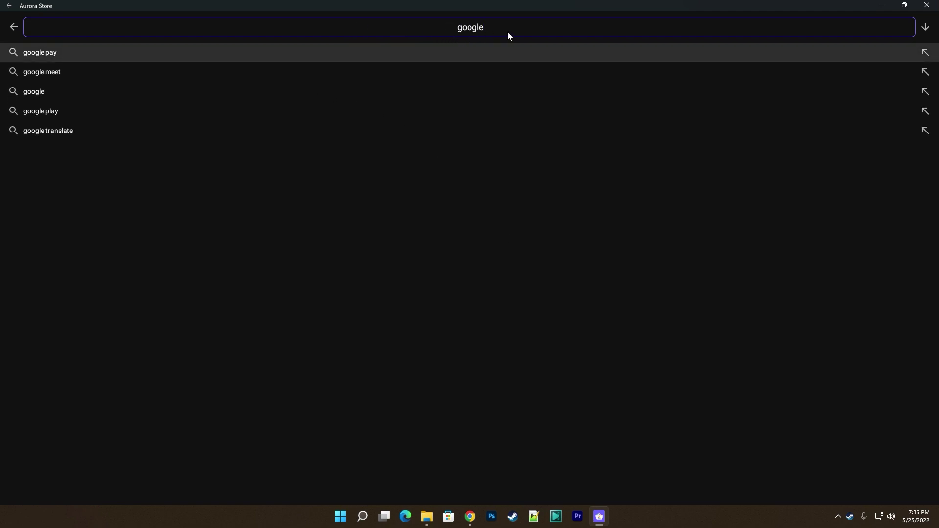
{"action": "key", "text": "Up"}
{"action": "left_click", "coordinate": [925, 28]}
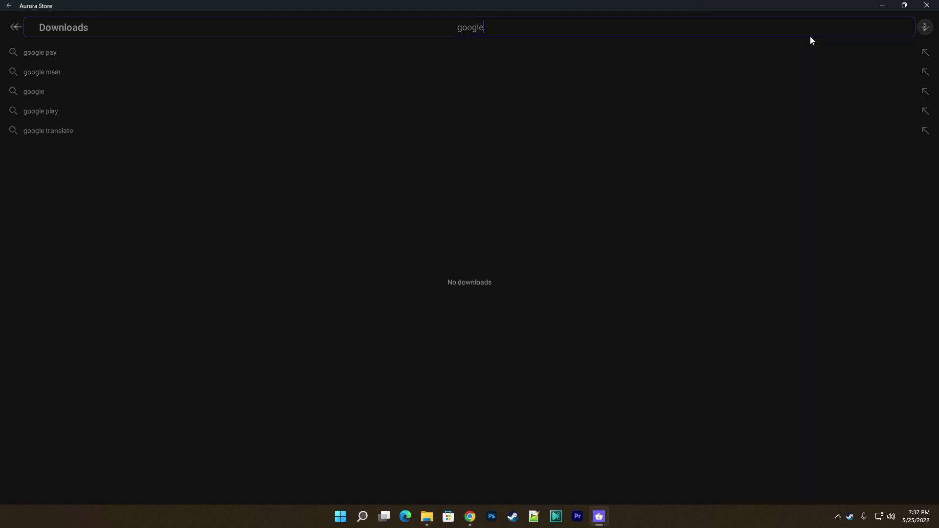
{"action": "left_click", "coordinate": [20, 33]}
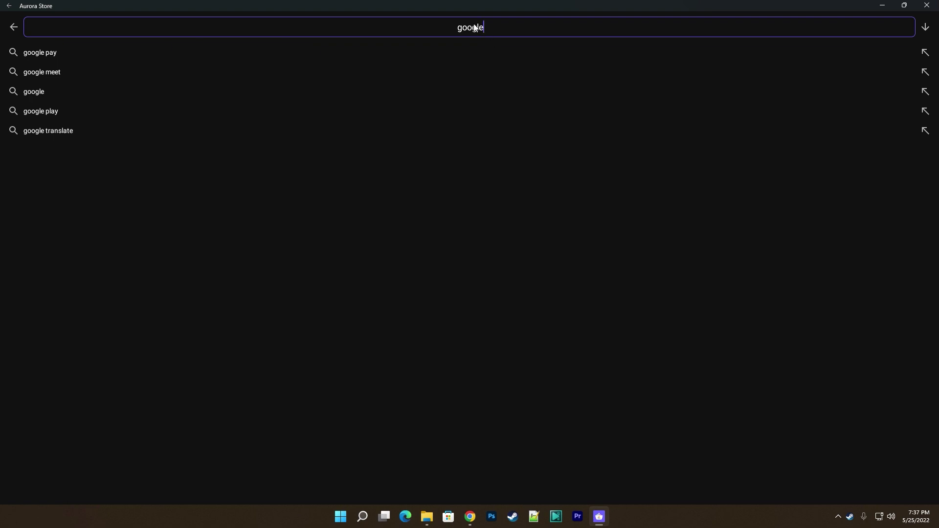
Extend the search to the suggested google assistant and look through the matching apps.
{"action": "type", "text": "ass"}
{"action": "left_click", "coordinate": [45, 55]}
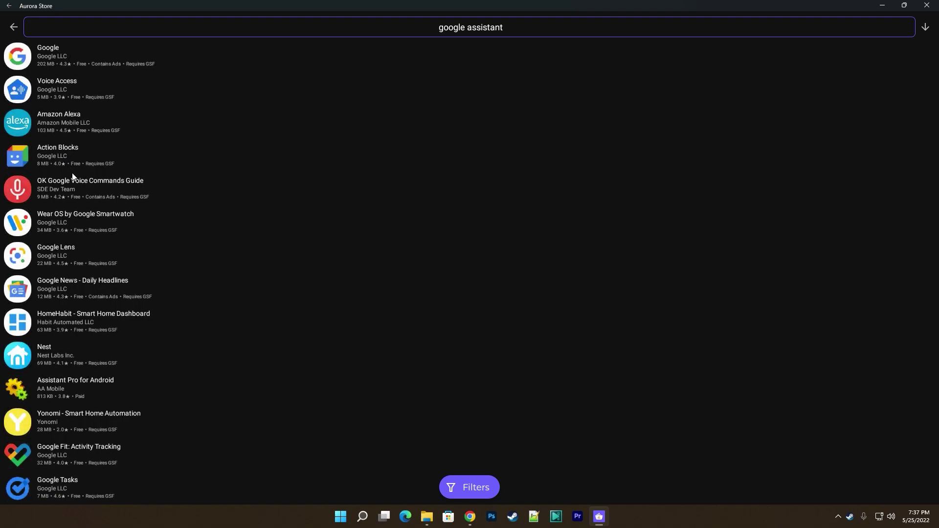
{"action": "scroll", "coordinate": [94, 317], "scroll_direction": "down", "scroll_amount": 8}
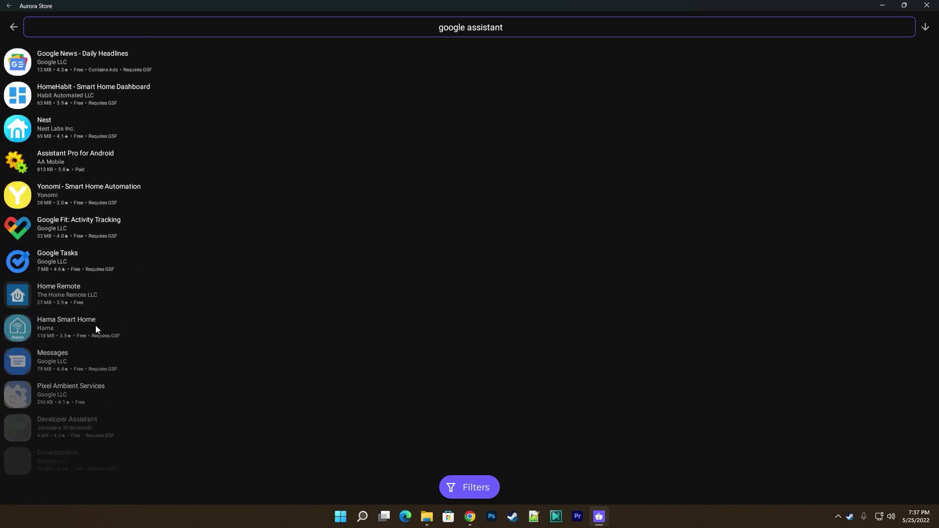
{"action": "scroll", "coordinate": [78, 262], "scroll_direction": "down", "scroll_amount": 10}
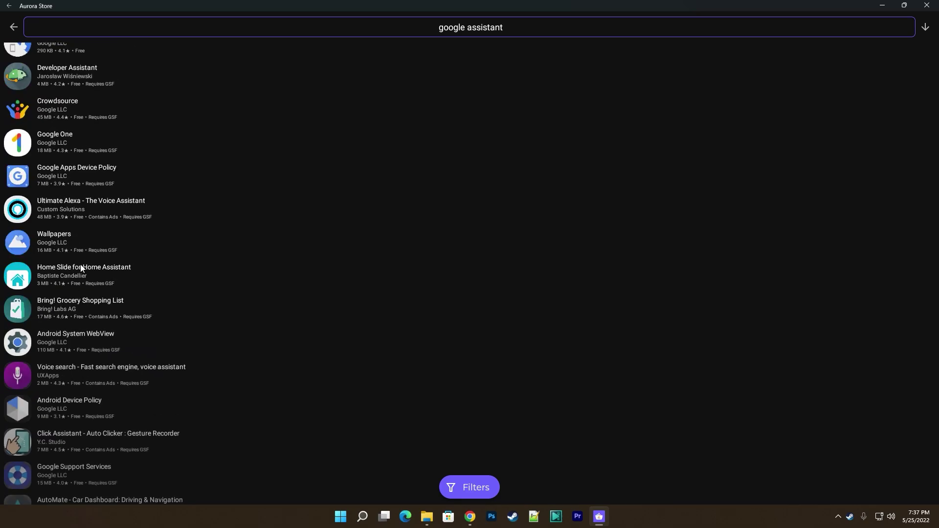
Leave the search and browse the For you categories down past Communication and Business tools.
{"action": "left_click", "coordinate": [14, 27]}
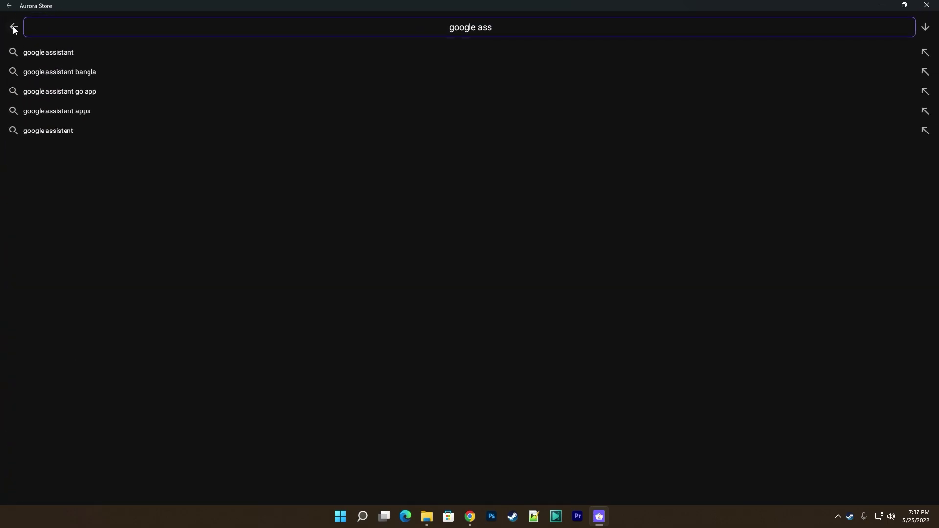
{"action": "left_click", "coordinate": [14, 27]}
{"action": "scroll", "coordinate": [238, 287], "scroll_direction": "down", "scroll_amount": 4}
{"action": "scroll", "coordinate": [239, 288], "scroll_direction": "down", "scroll_amount": 14}
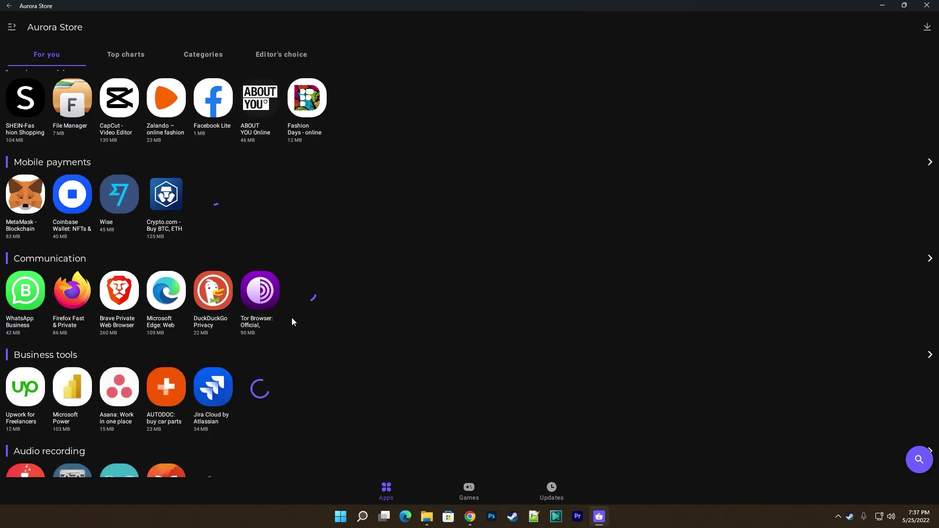
{"action": "scroll", "coordinate": [292, 321], "scroll_direction": "down", "scroll_amount": 4}
Switch to the store's Games section and look through its For you categories.
{"action": "left_click", "coordinate": [468, 491]}
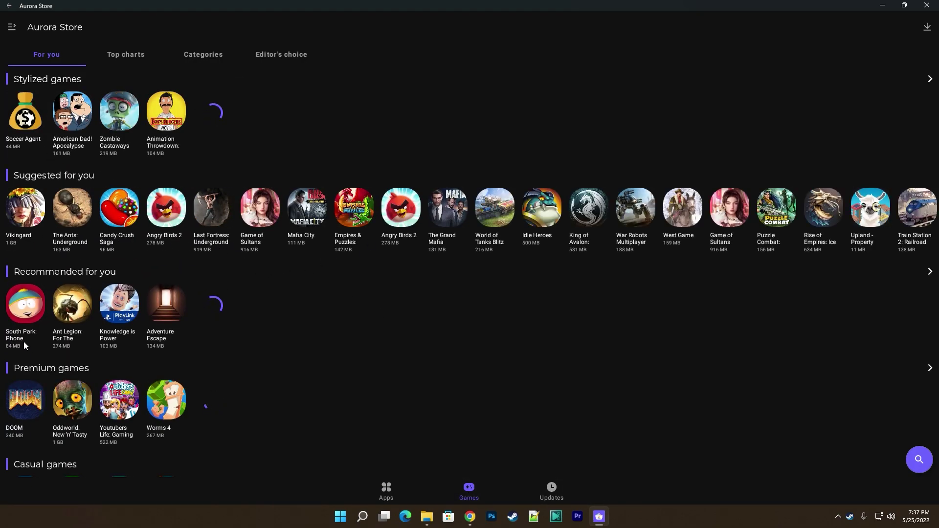
{"action": "scroll", "coordinate": [217, 398], "scroll_direction": "down", "scroll_amount": 3}
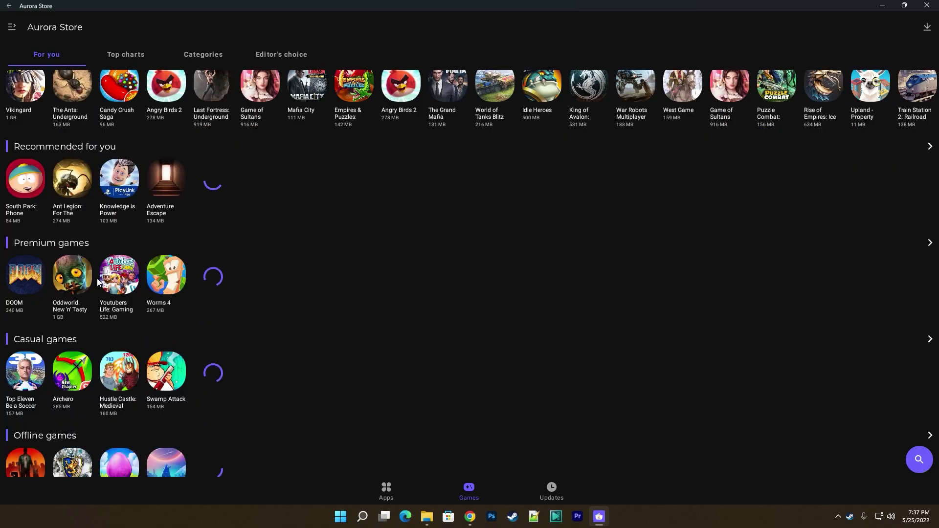
{"action": "scroll", "coordinate": [112, 318], "scroll_direction": "down", "scroll_amount": 2}
{"action": "scroll", "coordinate": [141, 365], "scroll_direction": "up", "scroll_amount": 4}
{"action": "scroll", "coordinate": [141, 365], "scroll_direction": "up", "scroll_amount": 1}
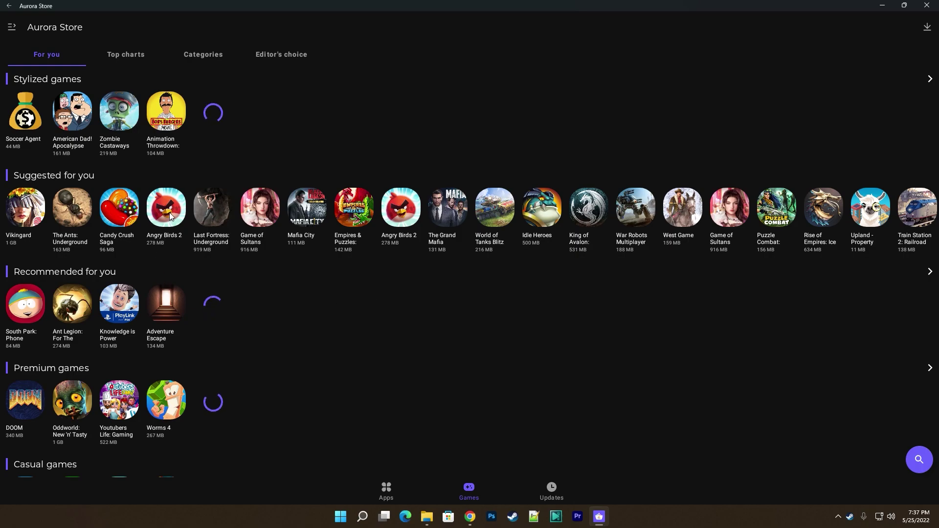
Start installing South Park: Phone Destroyer from its store page and turn off all notifications for Aurora Store.
{"action": "left_click", "coordinate": [25, 304]}
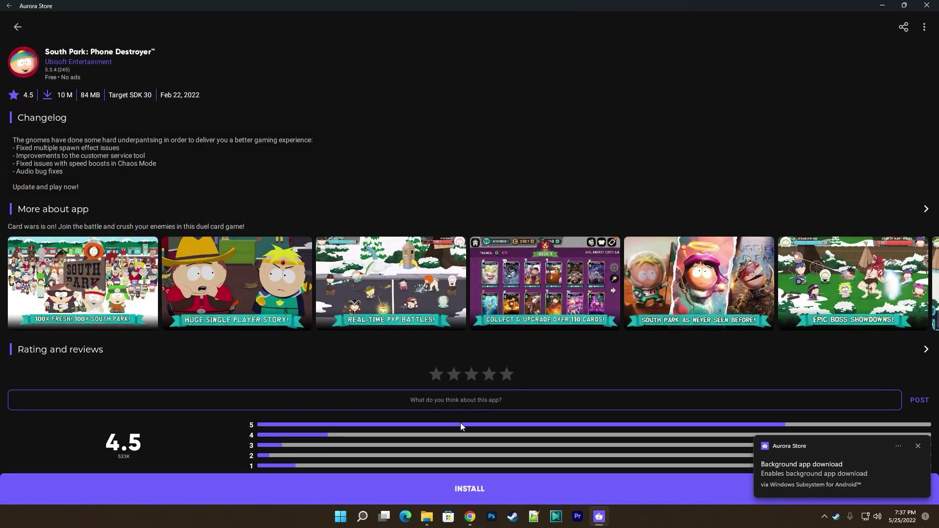
{"action": "left_click", "coordinate": [473, 494]}
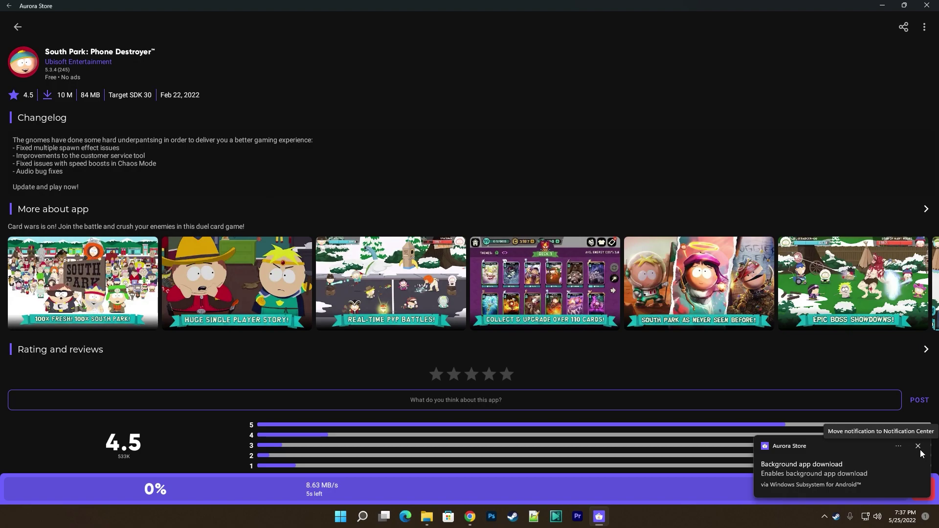
{"action": "left_click", "coordinate": [899, 446]}
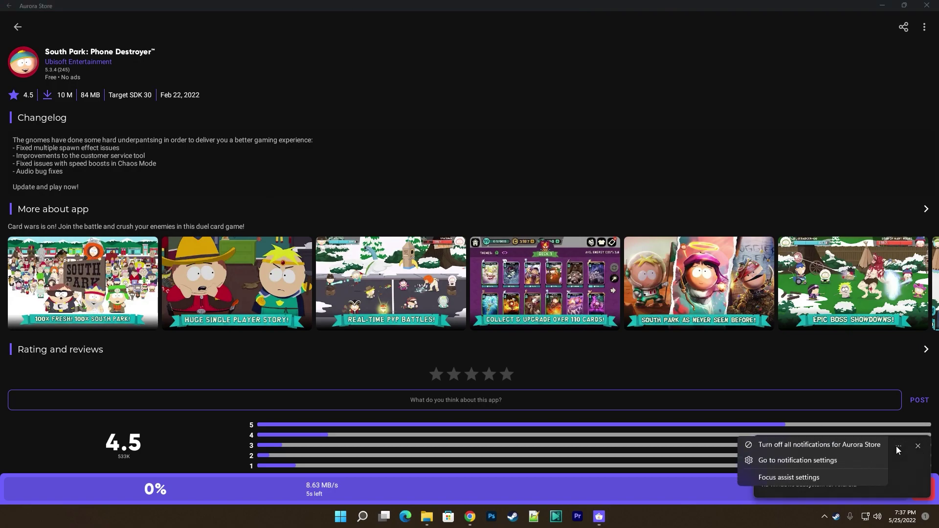
{"action": "left_click", "coordinate": [787, 447]}
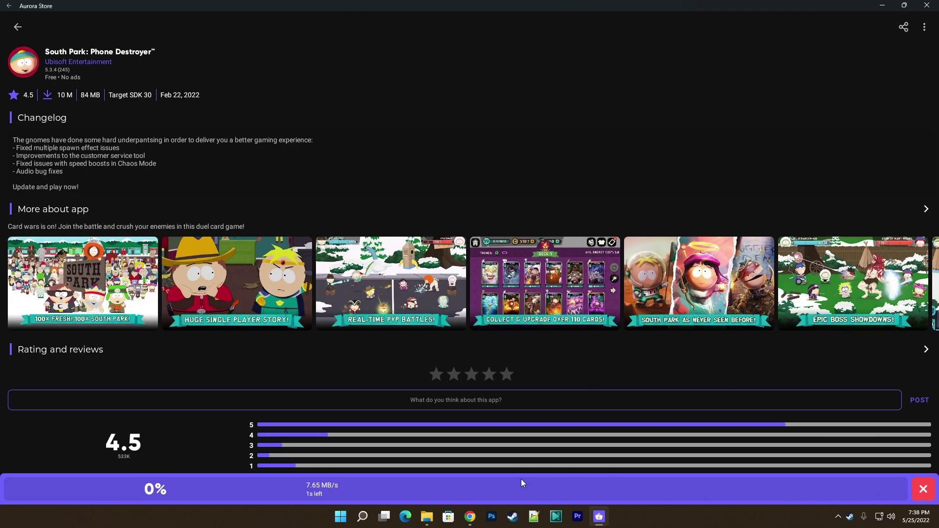
{"action": "left_click", "coordinate": [341, 516]}
{"action": "left_click", "coordinate": [341, 517]}
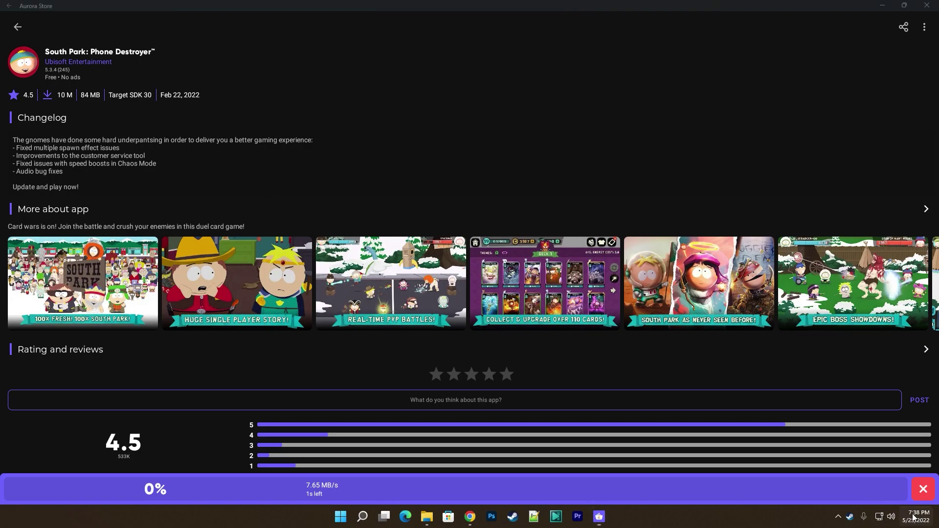
{"action": "left_click", "coordinate": [918, 517]}
{"action": "left_click", "coordinate": [902, 522]}
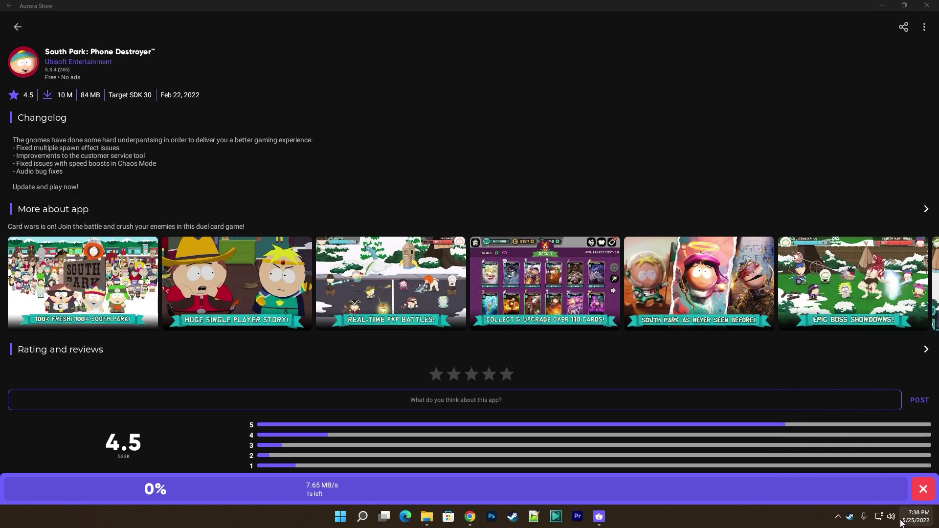
{"action": "left_click", "coordinate": [836, 519]}
{"action": "left_click", "coordinate": [838, 520]}
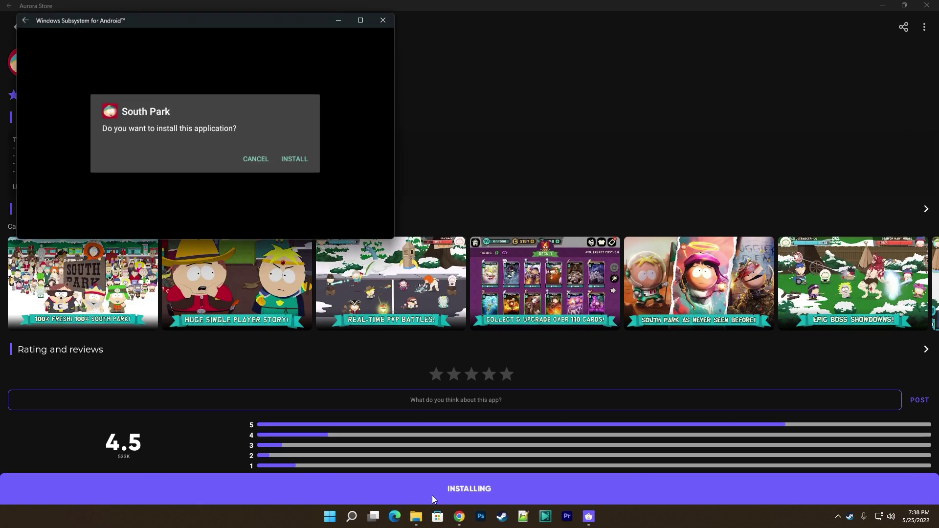
Confirm the South Park installation and launch the game, leaving its window near the middle of the desktop with Aurora Store minimized.
{"action": "left_click", "coordinate": [295, 160]}
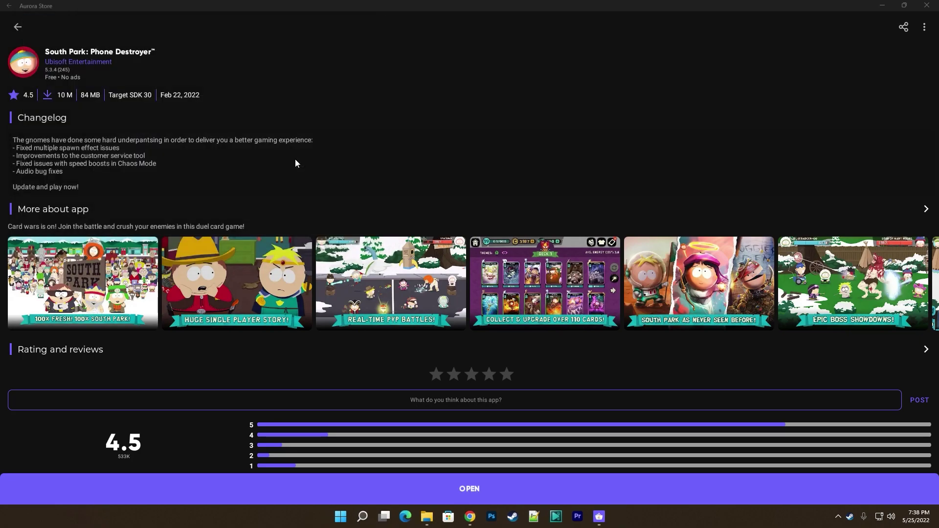
{"action": "left_click", "coordinate": [475, 492]}
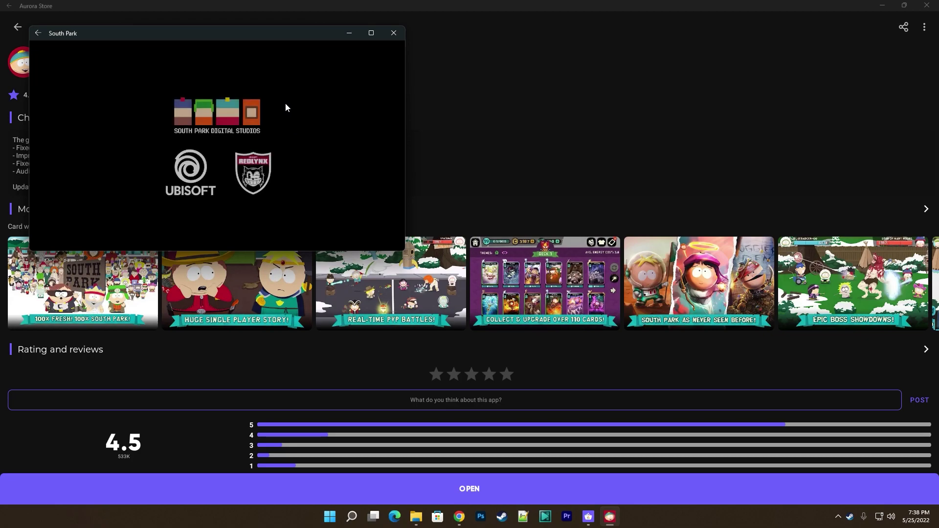
{"action": "left_click", "coordinate": [882, 6]}
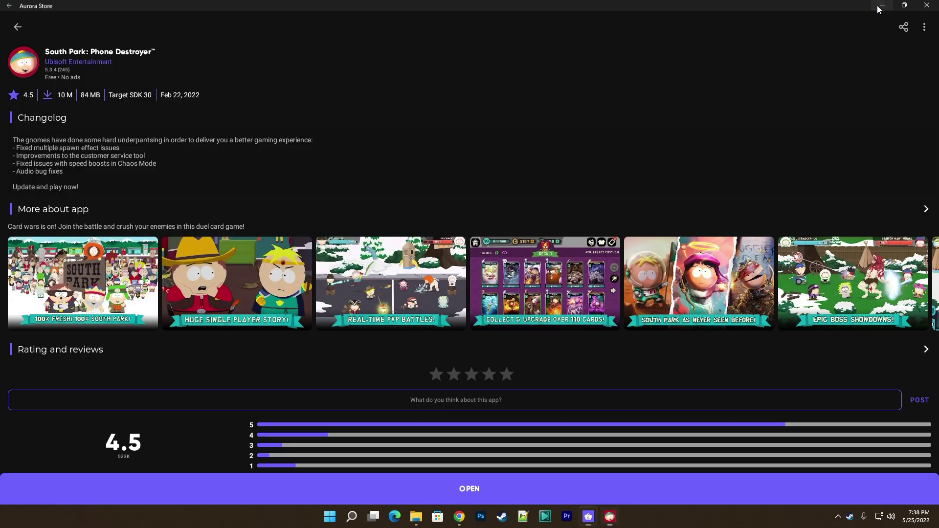
{"action": "left_click_drag", "start_coordinate": [292, 35], "coordinate": [479, 80]}
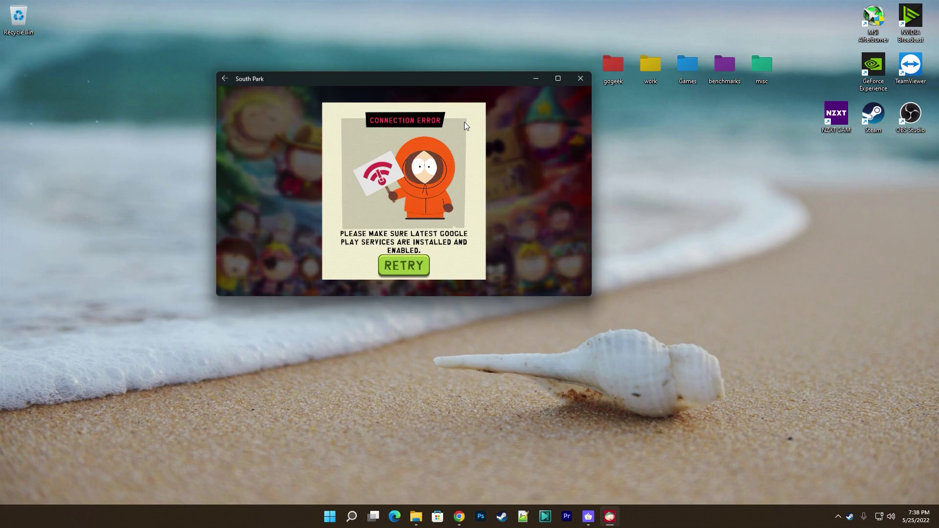
Retry the South Park connection, close the game, and go back from its store page in Aurora Store.
{"action": "left_click", "coordinate": [408, 268]}
{"action": "left_click", "coordinate": [580, 77]}
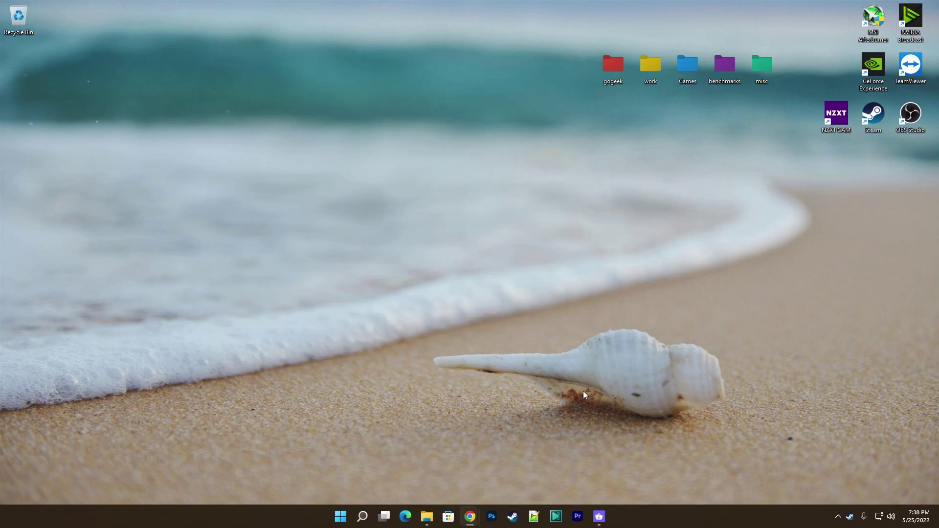
{"action": "left_click", "coordinate": [600, 516]}
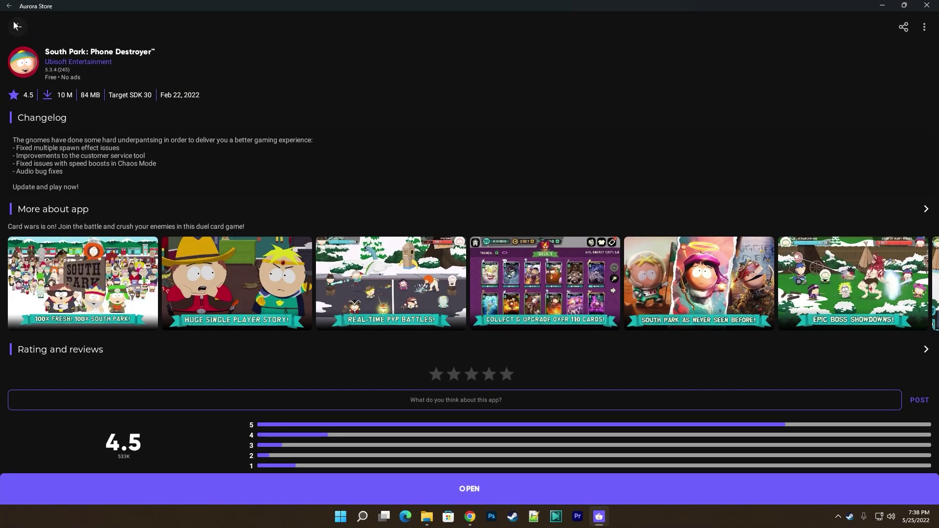
{"action": "left_click", "coordinate": [16, 26]}
Search the store for "google play".
{"action": "left_click", "coordinate": [398, 489]}
{"action": "left_click", "coordinate": [919, 460]}
{"action": "type", "text": "google play"}
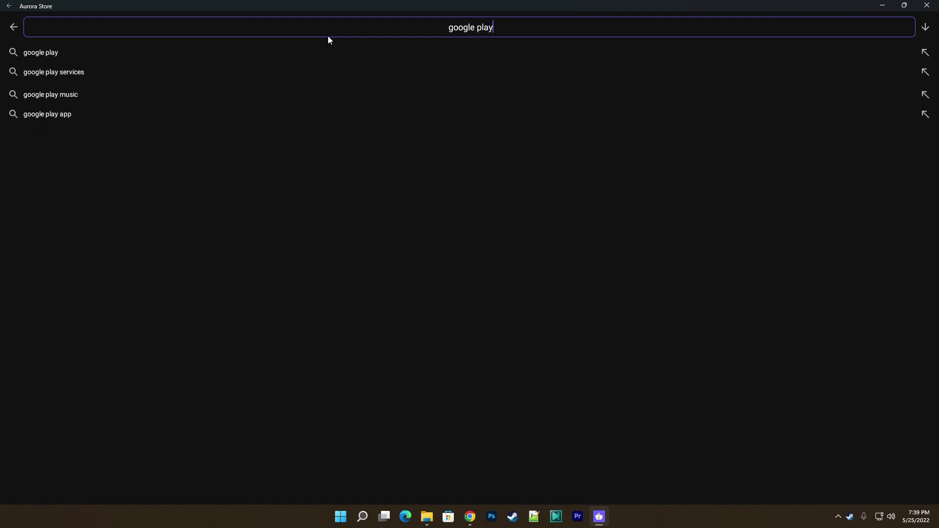
{"action": "left_click", "coordinate": [42, 55]}
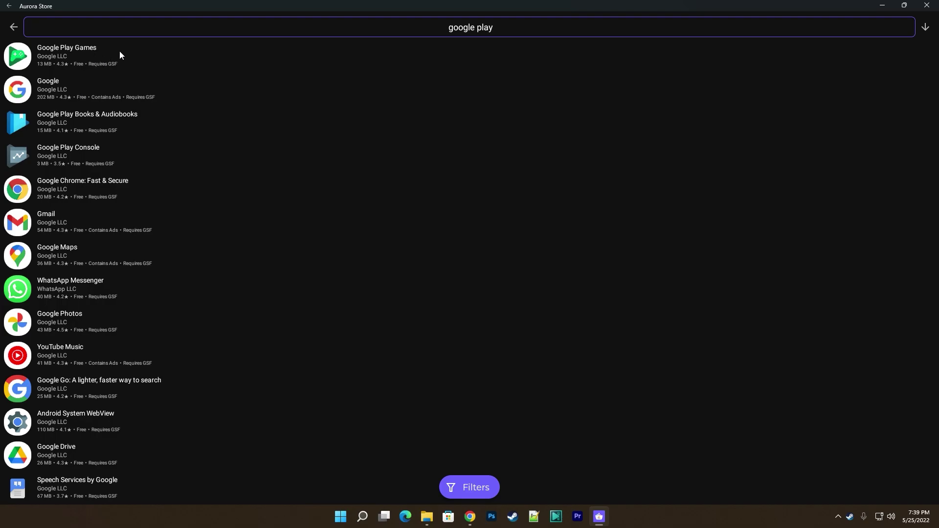
Install Google Play Games from its store page and confirm the installation.
{"action": "left_click", "coordinate": [119, 51]}
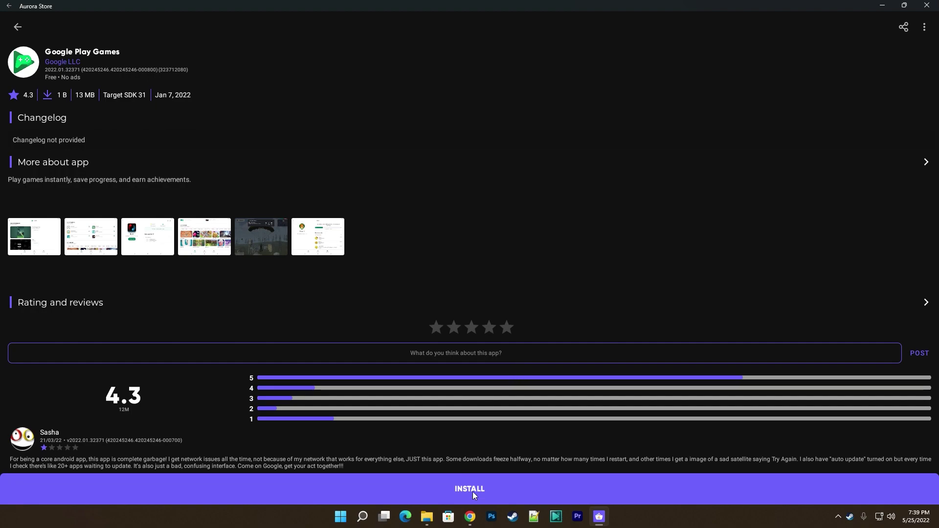
{"action": "left_click", "coordinate": [473, 492]}
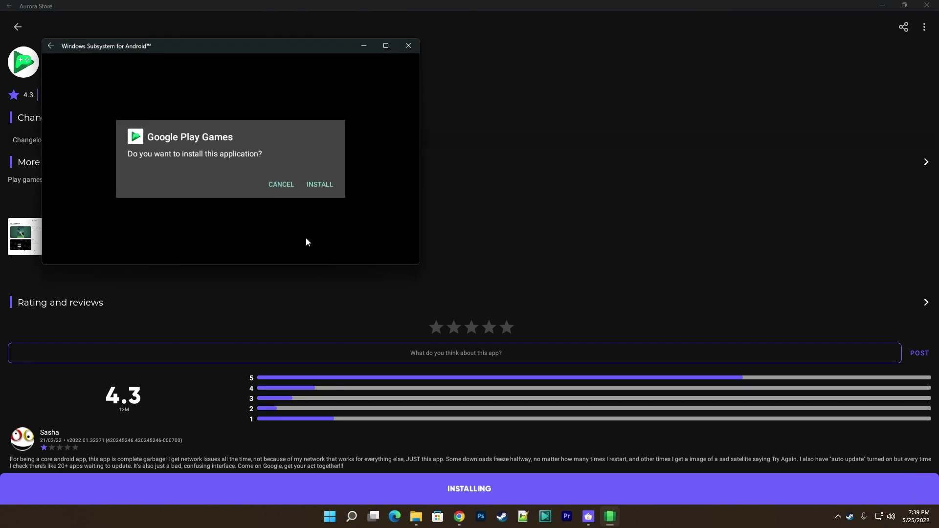
{"action": "left_click", "coordinate": [325, 185]}
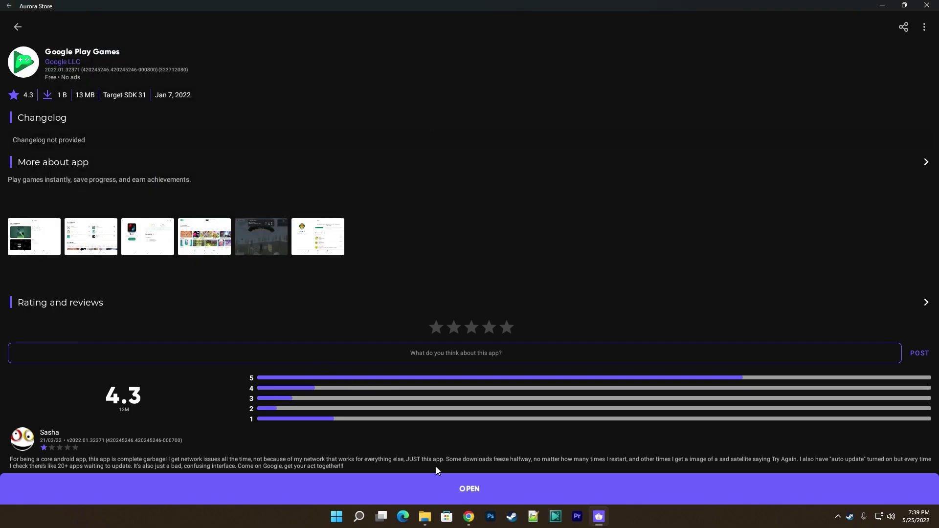
Launch Google Play Games and try to sign in with Google.
{"action": "left_click", "coordinate": [474, 491]}
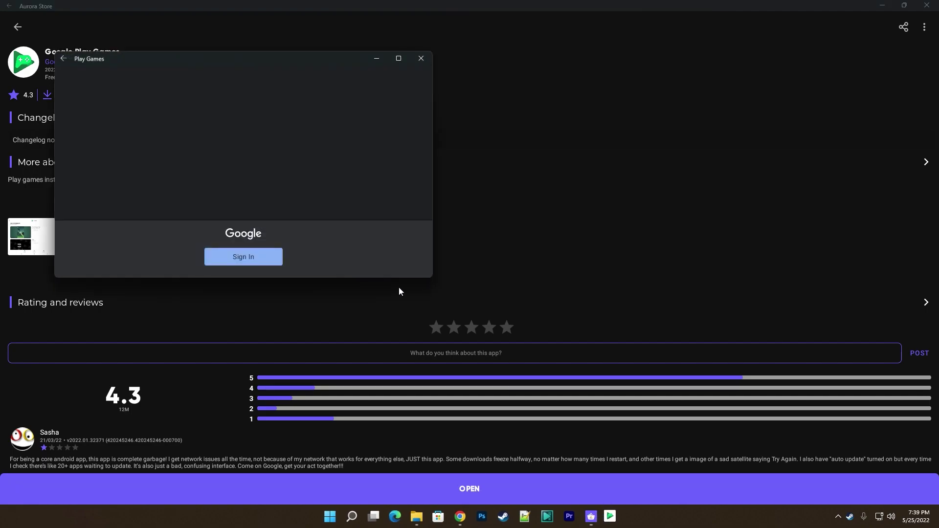
{"action": "left_click", "coordinate": [247, 258]}
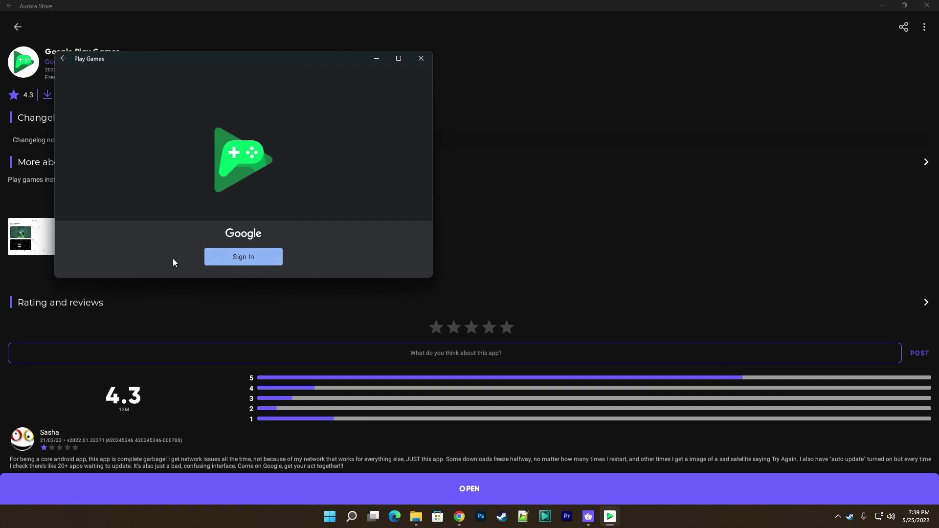
{"action": "left_click", "coordinate": [256, 260]}
{"action": "left_click", "coordinate": [246, 252]}
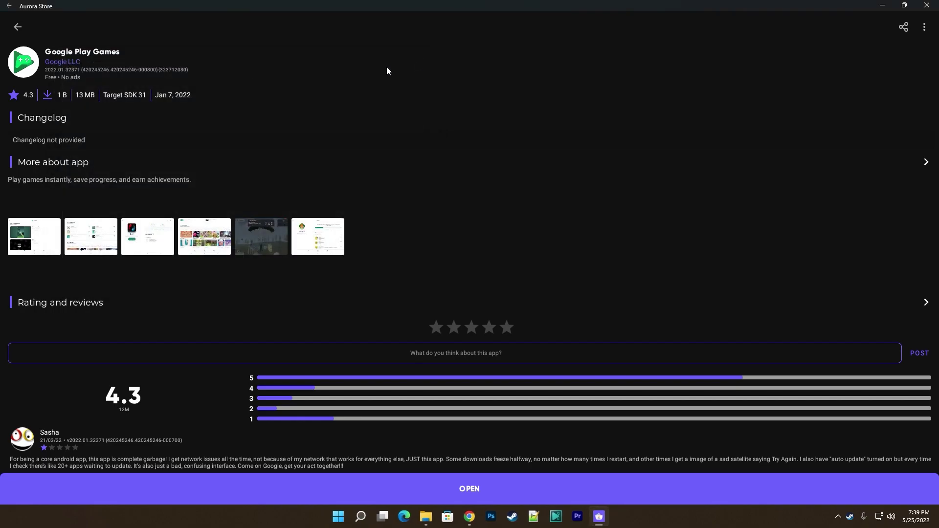
Return to the "google play" results and look through them for Google Play services.
{"action": "left_click", "coordinate": [18, 27]}
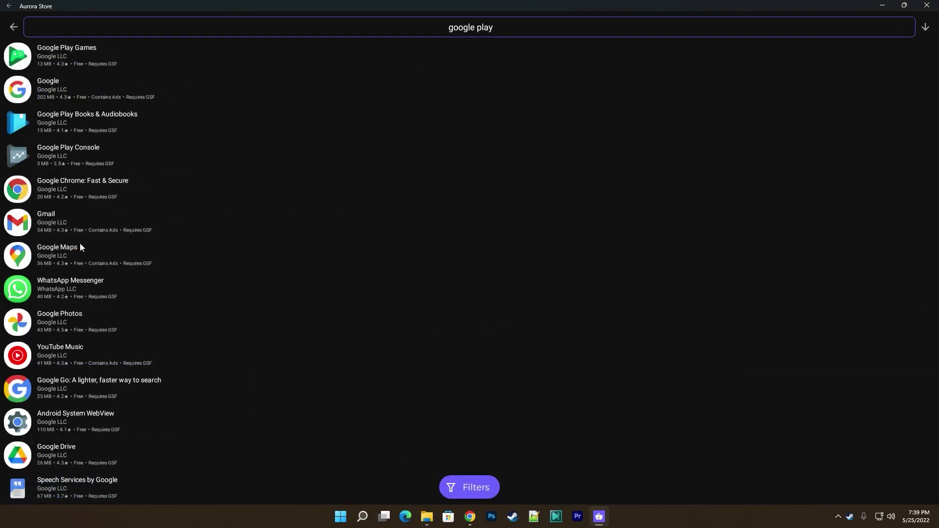
{"action": "scroll", "coordinate": [145, 401], "scroll_direction": "down", "scroll_amount": 4}
{"action": "scroll", "coordinate": [147, 400], "scroll_direction": "down", "scroll_amount": 3}
{"action": "scroll", "coordinate": [159, 397], "scroll_direction": "down", "scroll_amount": 4}
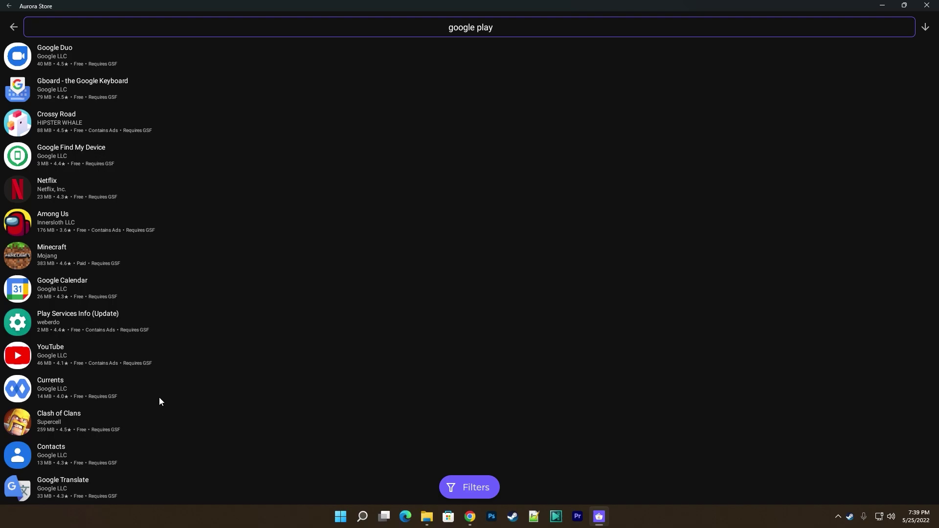
{"action": "scroll", "coordinate": [159, 397], "scroll_direction": "down", "scroll_amount": 4}
{"action": "scroll", "coordinate": [159, 397], "scroll_direction": "down", "scroll_amount": 3}
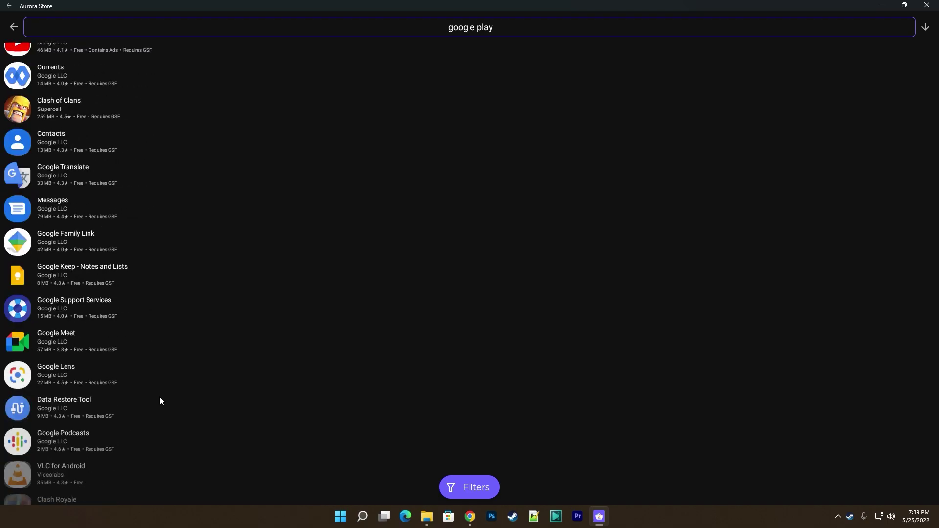
{"action": "scroll", "coordinate": [159, 397], "scroll_direction": "down", "scroll_amount": 4}
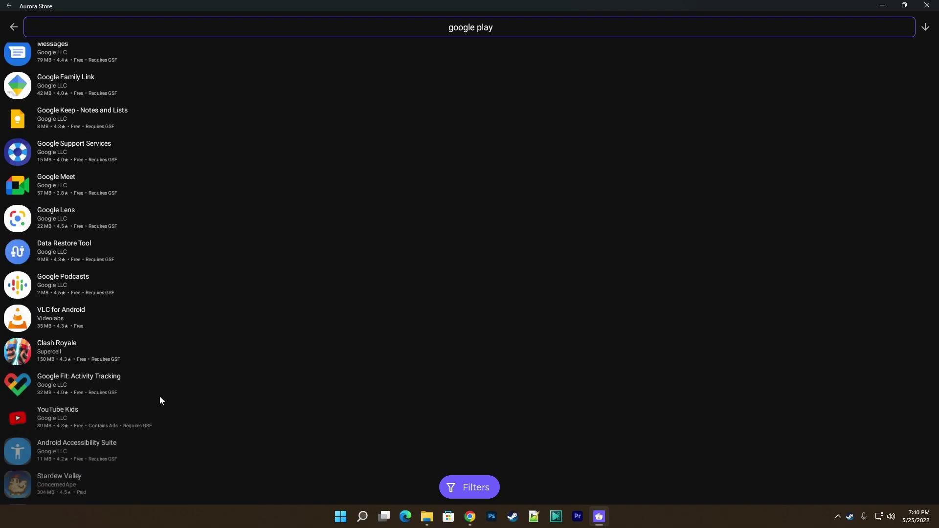
{"action": "scroll", "coordinate": [159, 396], "scroll_direction": "down", "scroll_amount": 4}
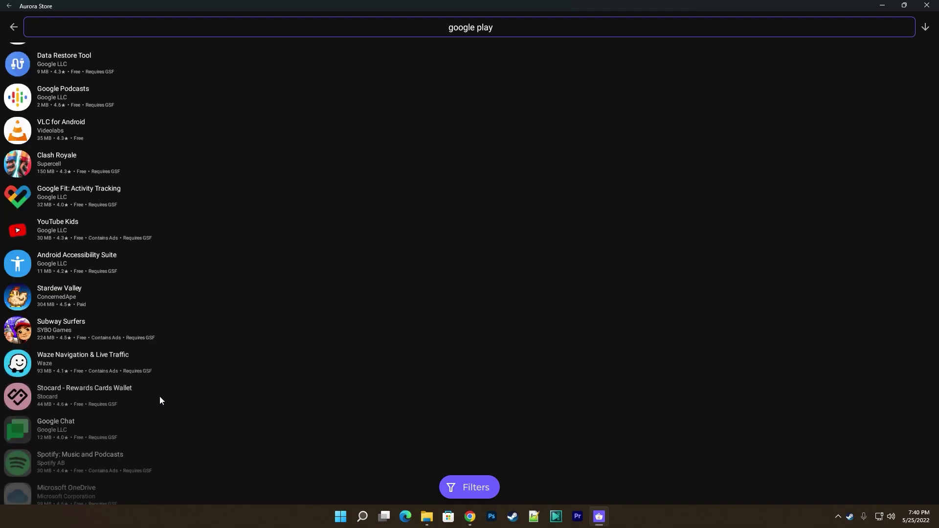
Leave the search and show the Top charts of the Games section.
{"action": "left_click", "coordinate": [10, 28]}
{"action": "left_click", "coordinate": [14, 27]}
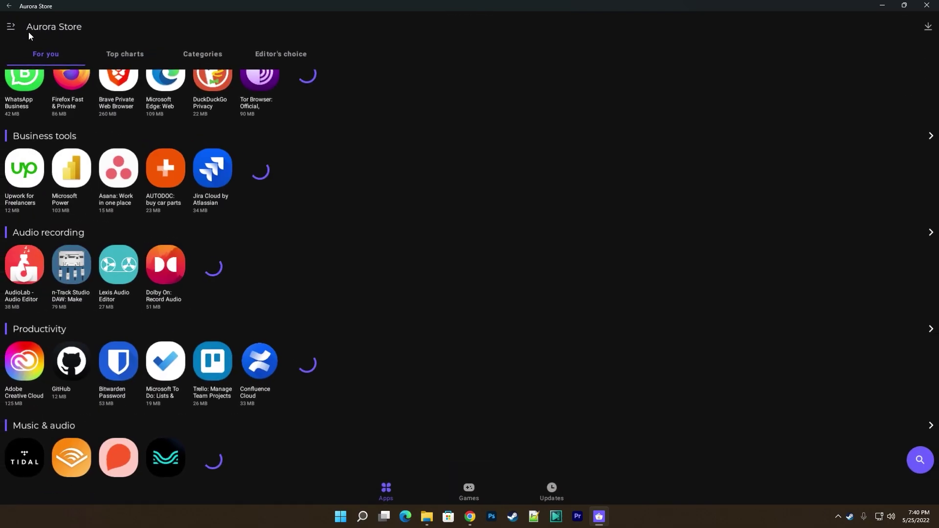
{"action": "left_click", "coordinate": [462, 486]}
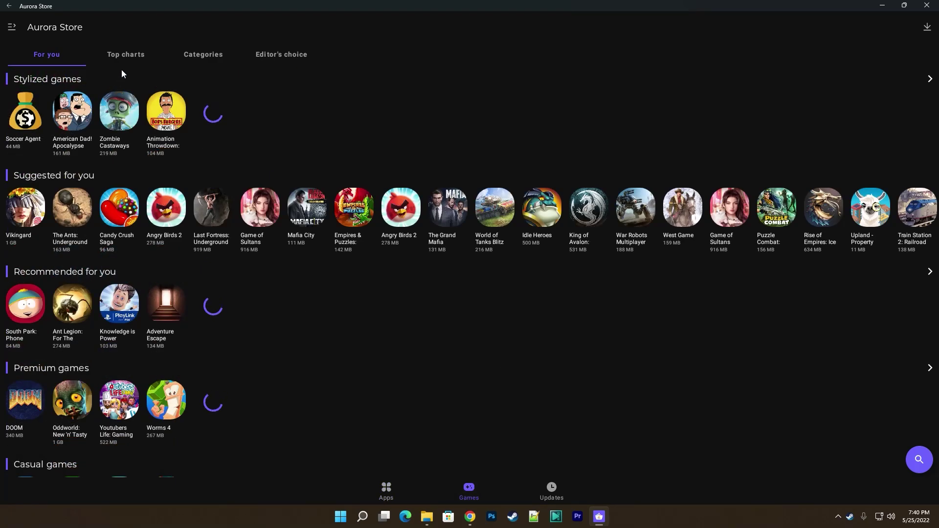
{"action": "left_click", "coordinate": [133, 53]}
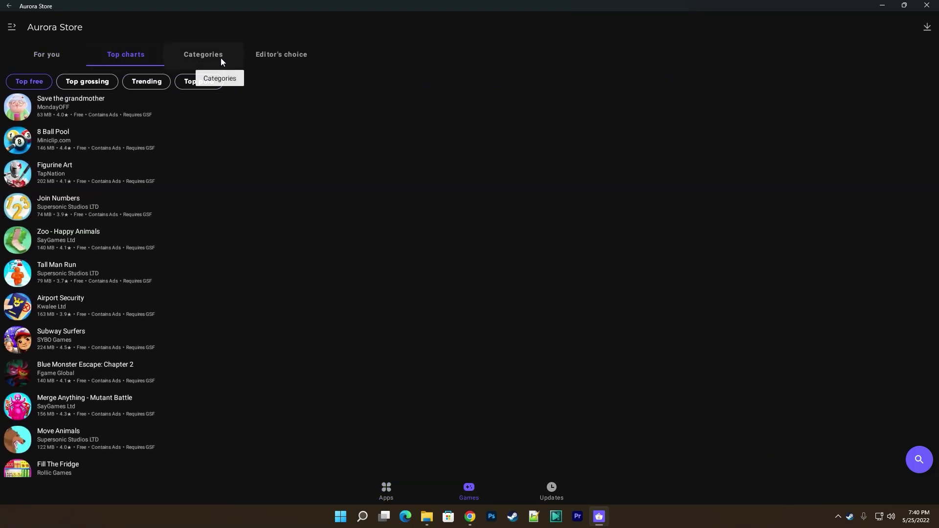
Install Save the grandmother from the Top free games chart and confirm the installation.
{"action": "left_click", "coordinate": [98, 104]}
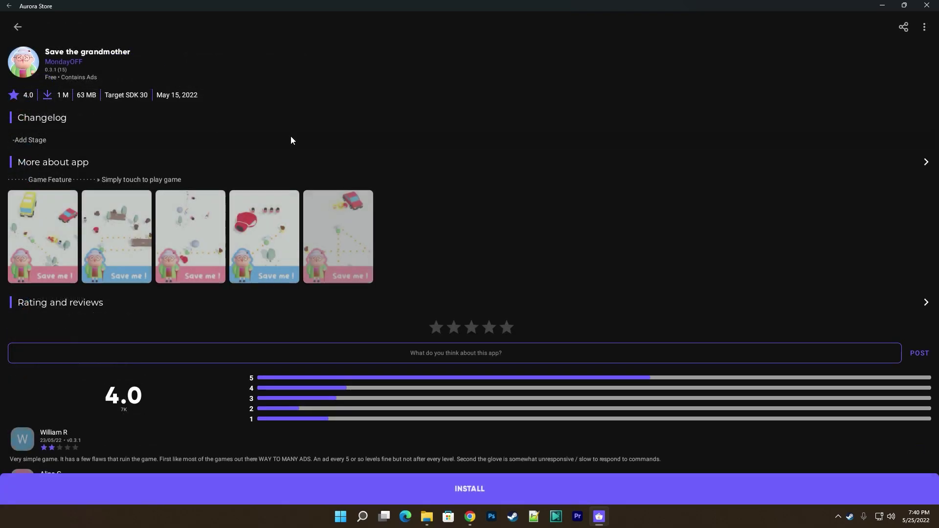
{"action": "left_click", "coordinate": [473, 496]}
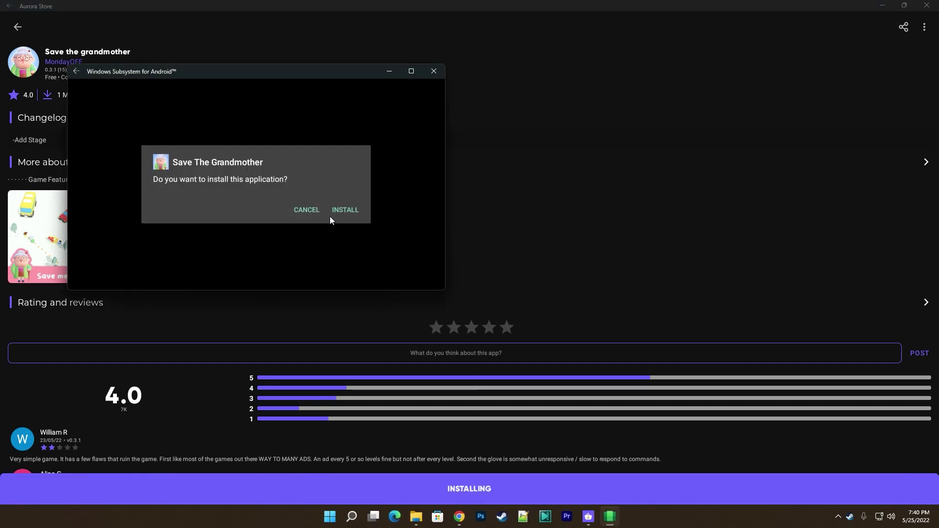
{"action": "left_click", "coordinate": [339, 214]}
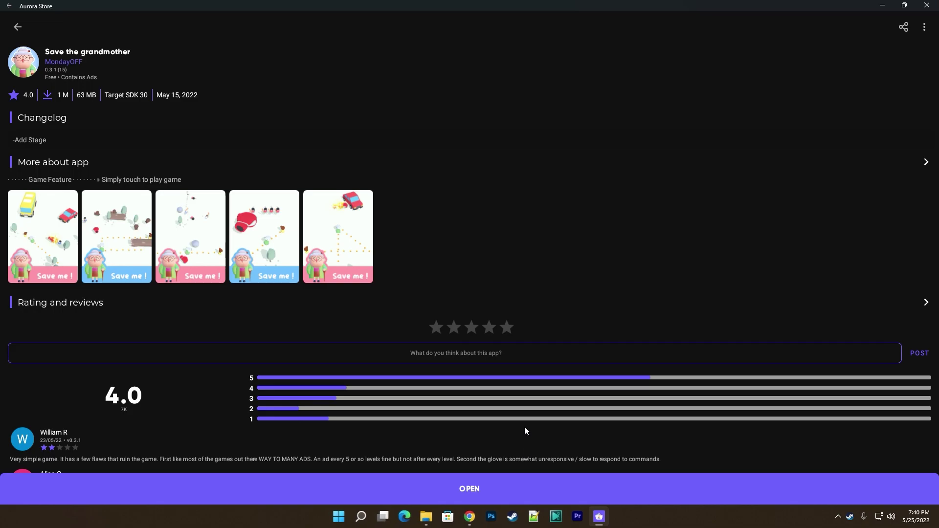
Launch Save the grandmother, place its window near the middle of the desktop with Aurora Store minimized, and start playing.
{"action": "left_click", "coordinate": [494, 491]}
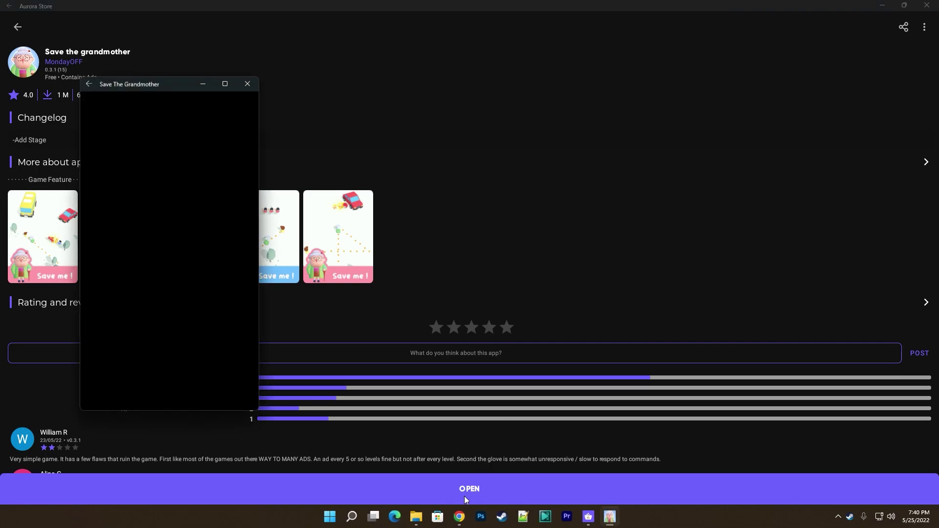
{"action": "left_click", "coordinate": [886, 5]}
{"action": "left_click_drag", "start_coordinate": [157, 84], "coordinate": [399, 49]}
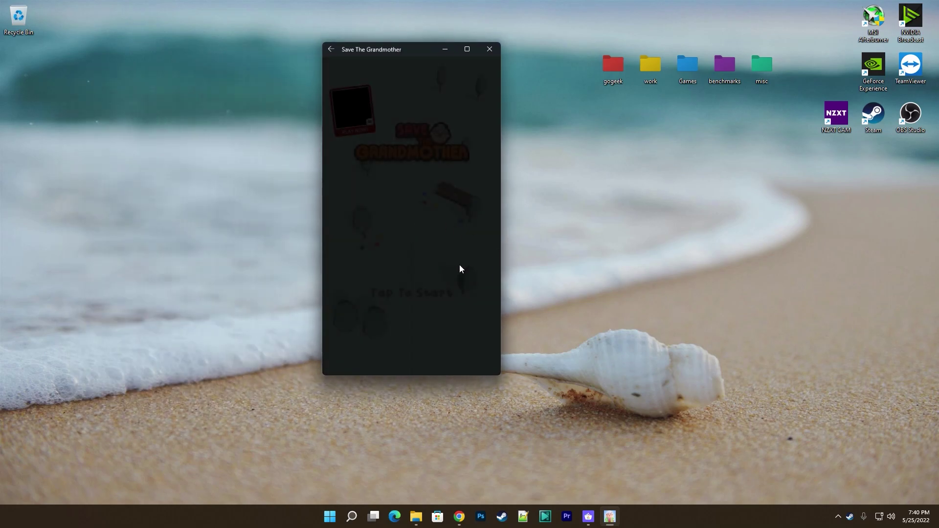
{"action": "left_click", "coordinate": [401, 299]}
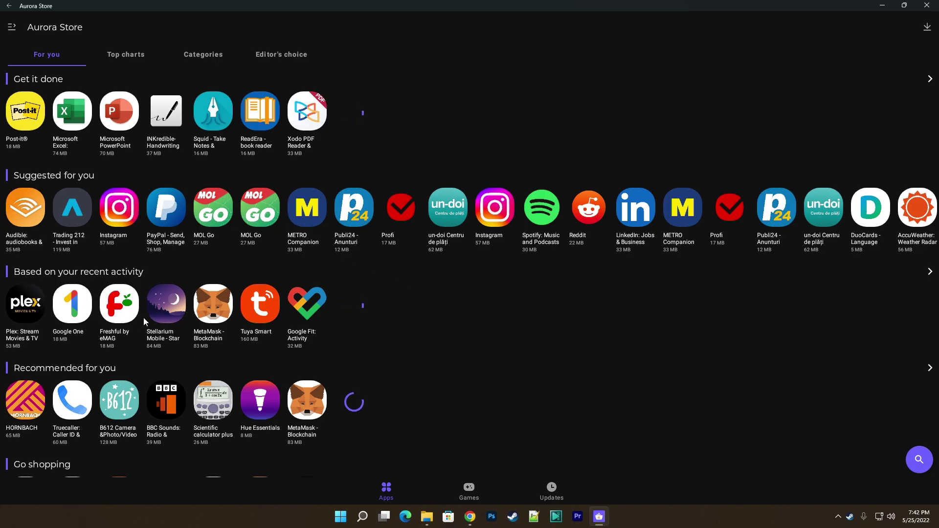
Open the Top free chart for apps, view Sketchbook's store page, and return to the chart.
{"action": "left_click", "coordinate": [143, 54]}
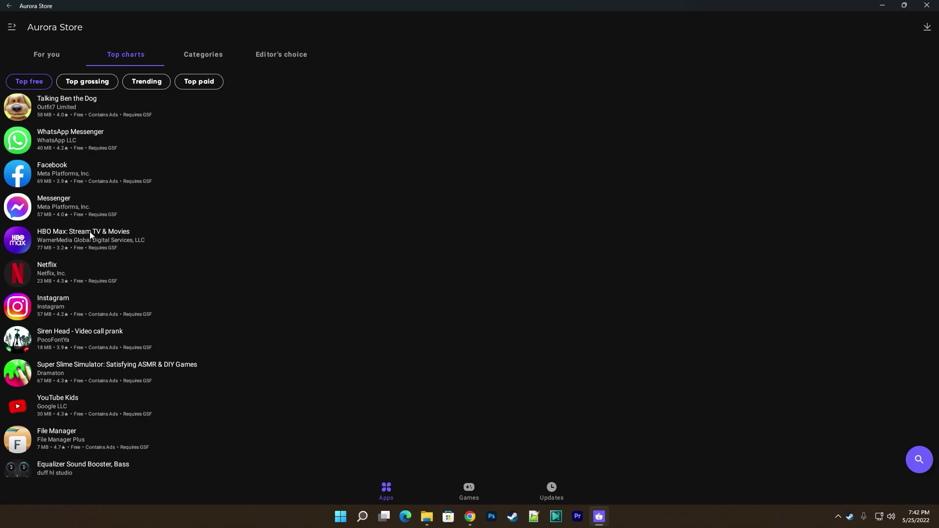
{"action": "scroll", "coordinate": [77, 371], "scroll_direction": "down", "scroll_amount": 5}
{"action": "scroll", "coordinate": [79, 374], "scroll_direction": "down", "scroll_amount": 6}
{"action": "left_click", "coordinate": [80, 370]}
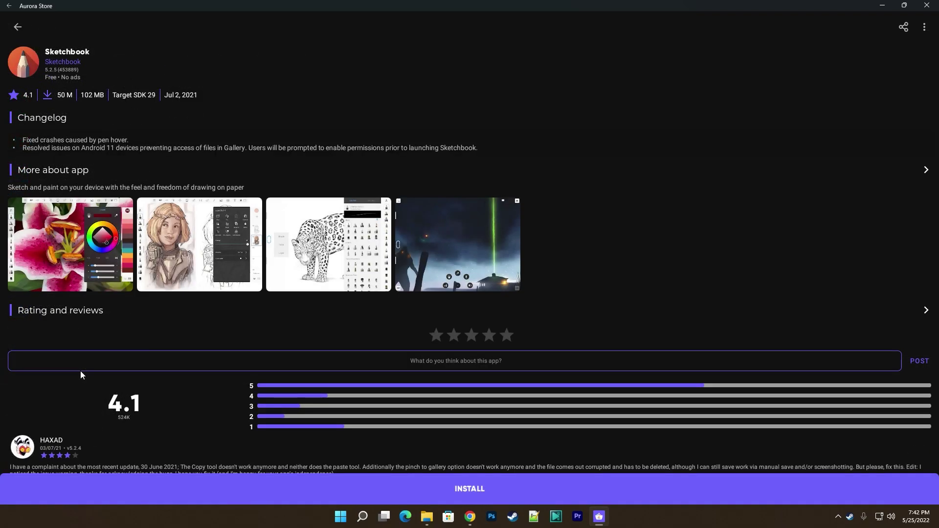
{"action": "left_click", "coordinate": [20, 27]}
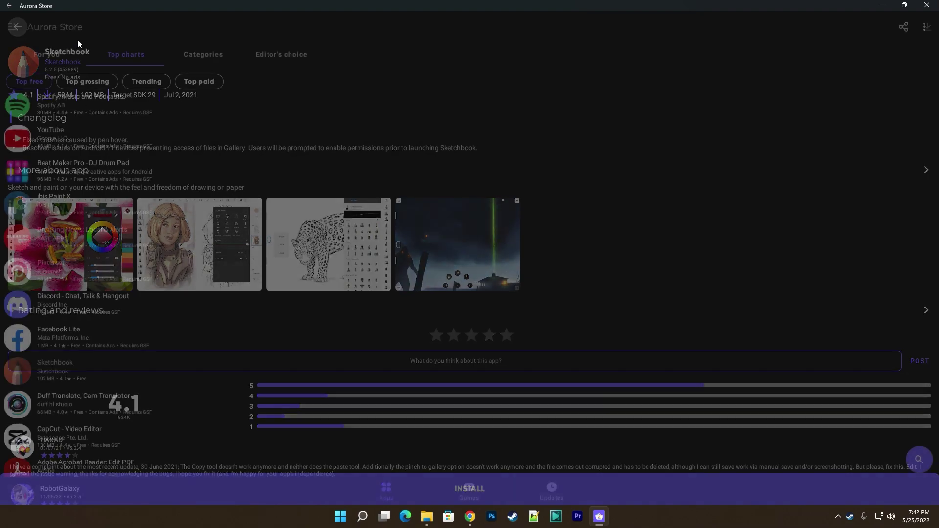
Look through the Top free apps chart from its beginning down past the video editor and music apps.
{"action": "scroll", "coordinate": [78, 238], "scroll_direction": "up", "scroll_amount": 10}
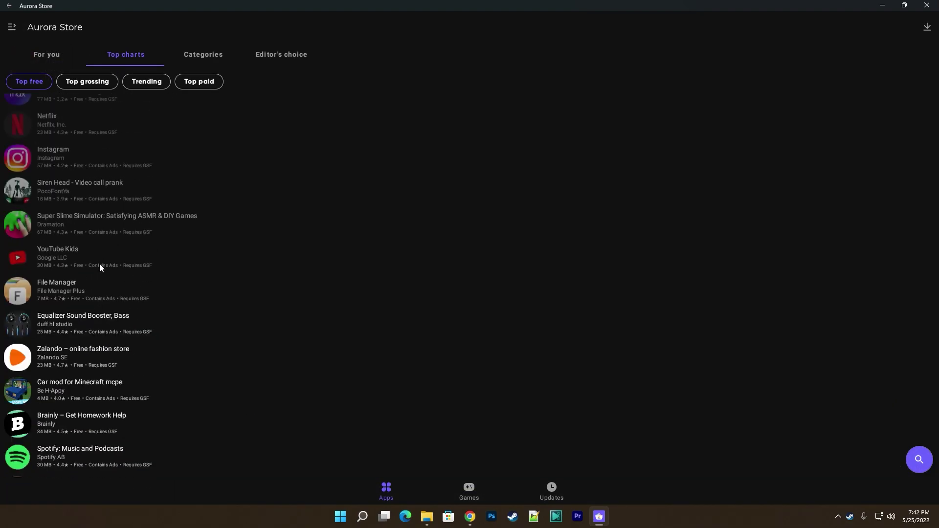
{"action": "scroll", "coordinate": [133, 241], "scroll_direction": "down", "scroll_amount": 3}
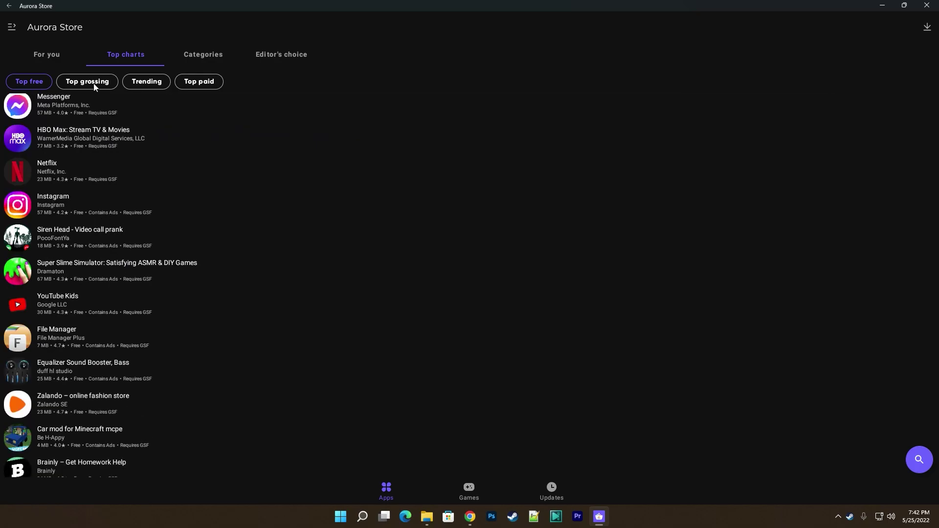
{"action": "scroll", "coordinate": [103, 294], "scroll_direction": "up", "scroll_amount": 3}
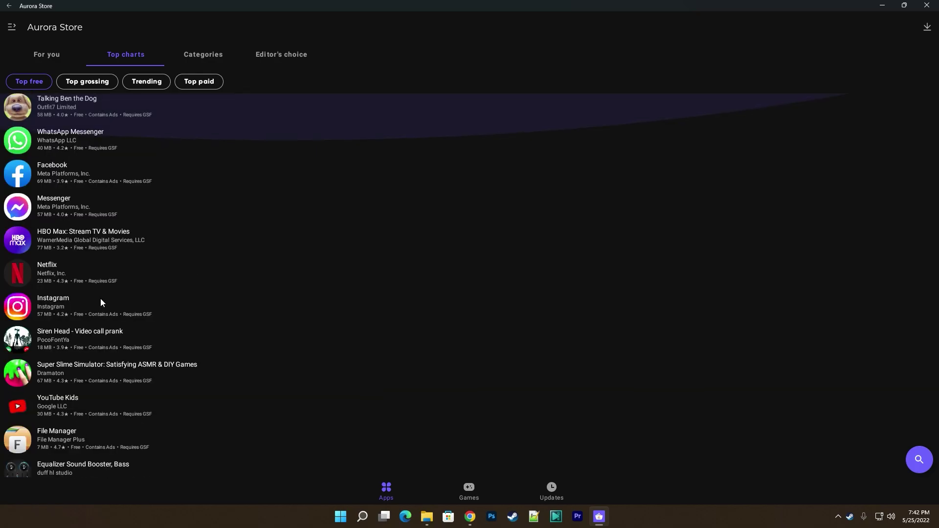
{"action": "scroll", "coordinate": [98, 305], "scroll_direction": "down", "scroll_amount": 3}
{"action": "scroll", "coordinate": [84, 313], "scroll_direction": "down", "scroll_amount": 5}
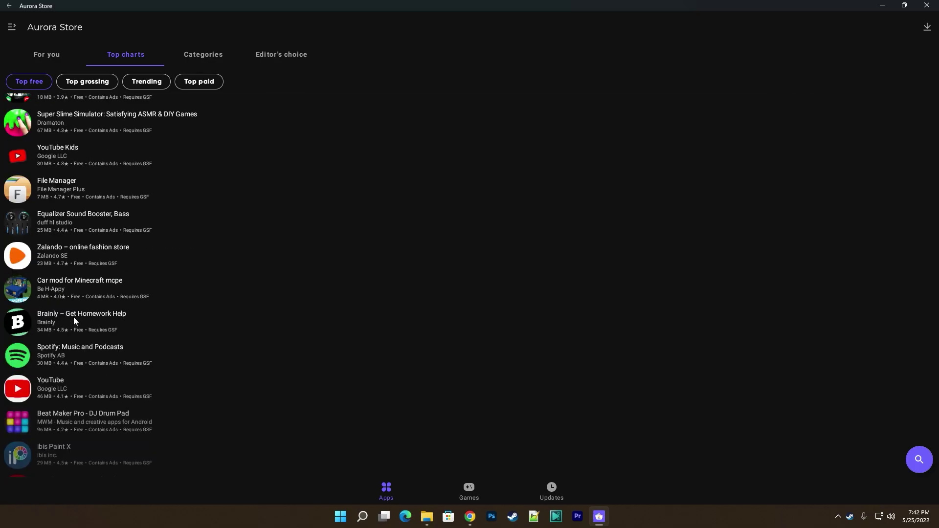
{"action": "scroll", "coordinate": [70, 320], "scroll_direction": "down", "scroll_amount": 4}
{"action": "scroll", "coordinate": [70, 322], "scroll_direction": "down", "scroll_amount": 3}
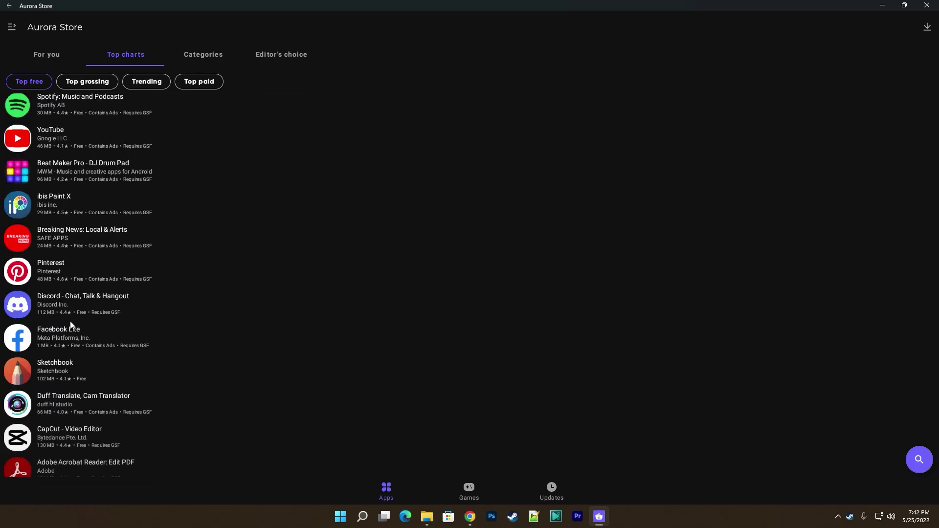
{"action": "scroll", "coordinate": [75, 338], "scroll_direction": "down", "scroll_amount": 3}
{"action": "scroll", "coordinate": [74, 337], "scroll_direction": "down", "scroll_amount": 5}
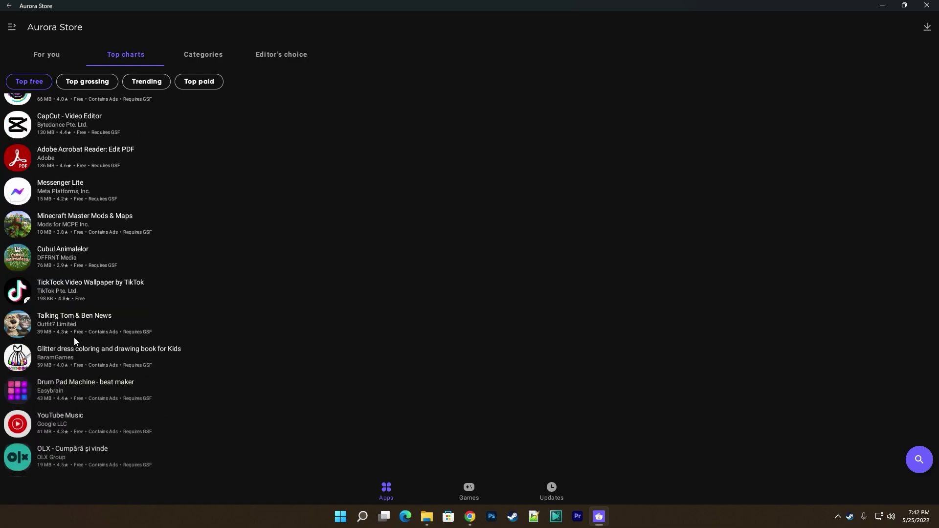
View the Trending apps chart and the list of app categories.
{"action": "left_click", "coordinate": [146, 81]}
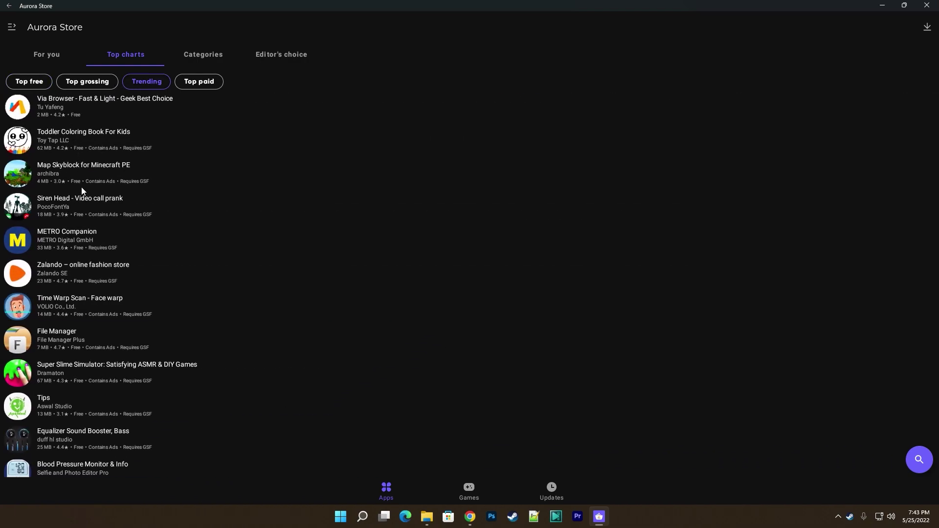
{"action": "left_click", "coordinate": [204, 52]}
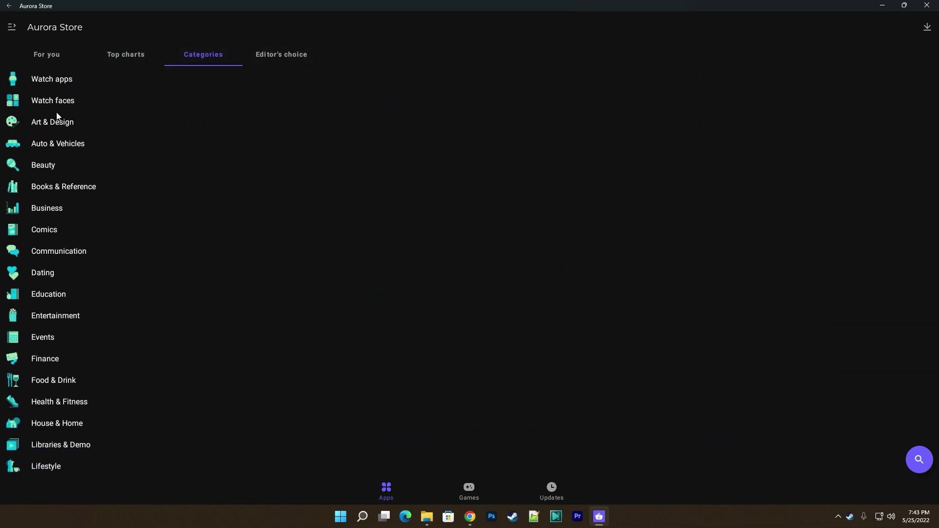
Look through the app categories, and view the Top free, Top grossing and Trending charts for games.
{"action": "scroll", "coordinate": [48, 342], "scroll_direction": "down", "scroll_amount": 7}
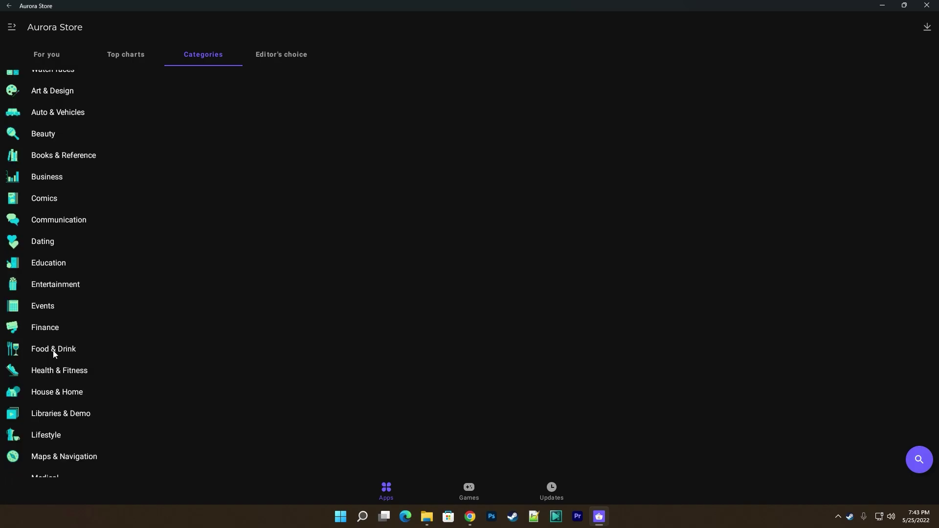
{"action": "left_click", "coordinate": [479, 494]}
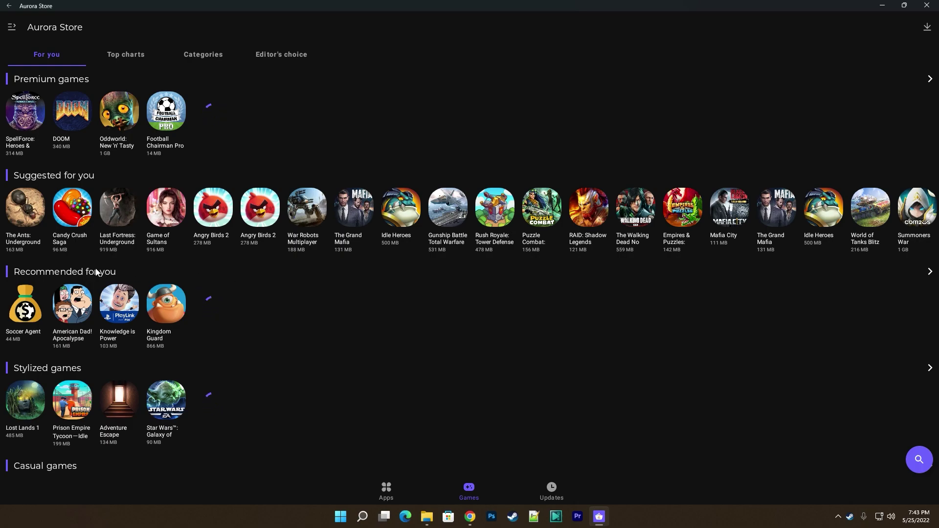
{"action": "left_click", "coordinate": [149, 59]}
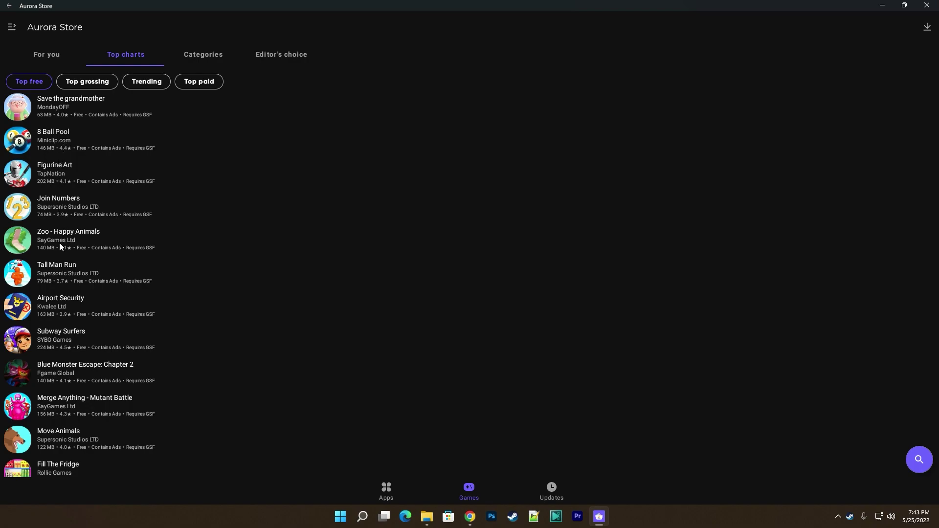
{"action": "left_click", "coordinate": [82, 86]}
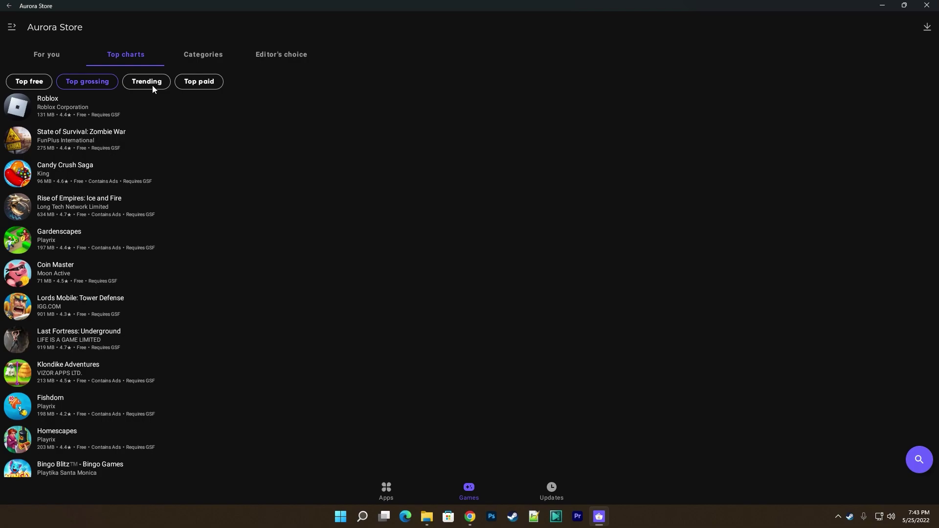
{"action": "left_click", "coordinate": [152, 85]}
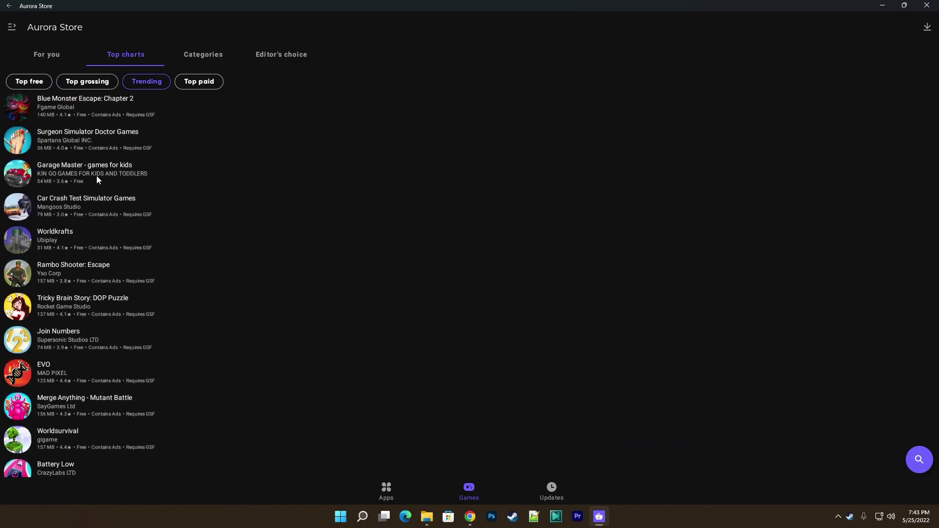
Download and install Blue Monster Escape: Chapter 2 from the Trending games chart.
{"action": "left_click", "coordinate": [113, 109]}
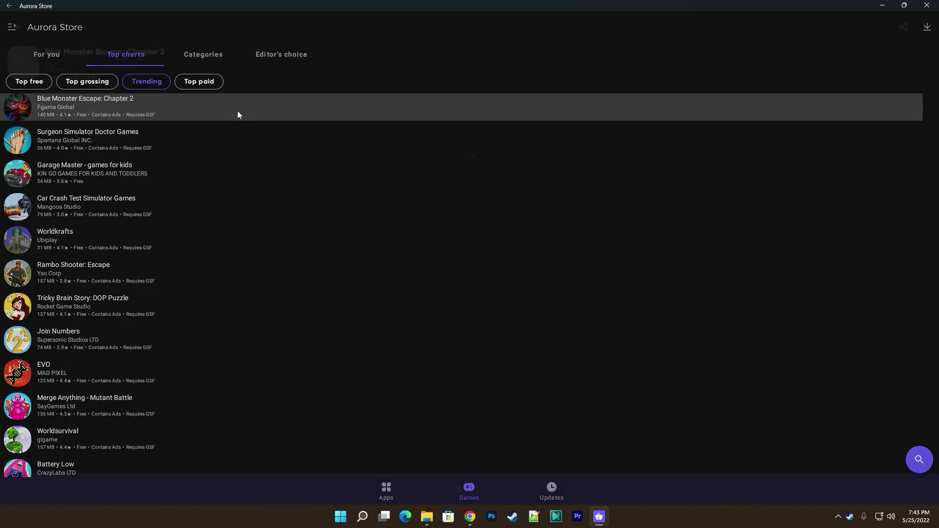
{"action": "left_click", "coordinate": [475, 486]}
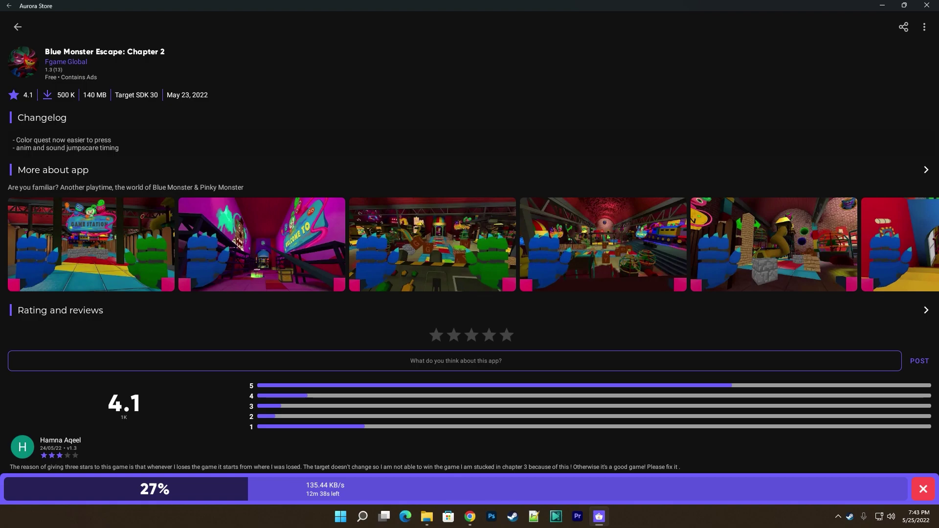
{"action": "left_click", "coordinate": [469, 516]}
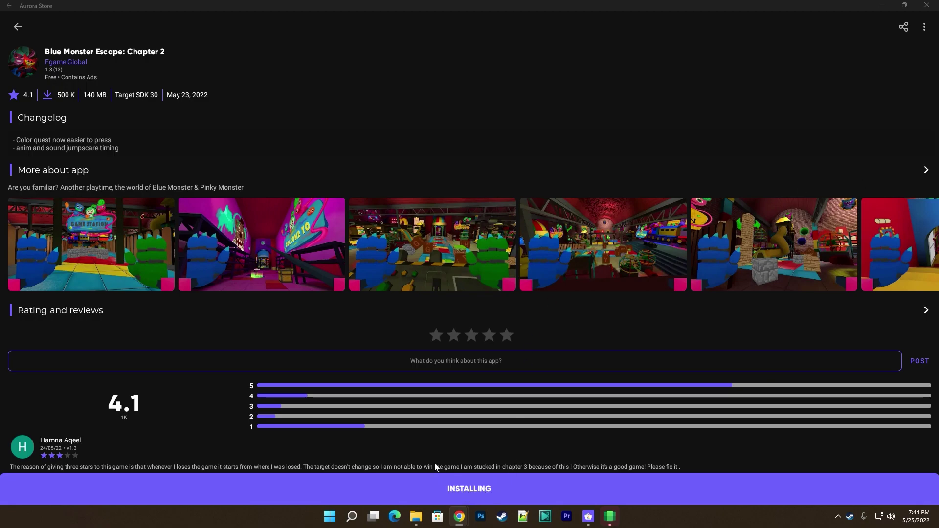
{"action": "left_click", "coordinate": [604, 520]}
{"action": "left_click", "coordinate": [381, 237]}
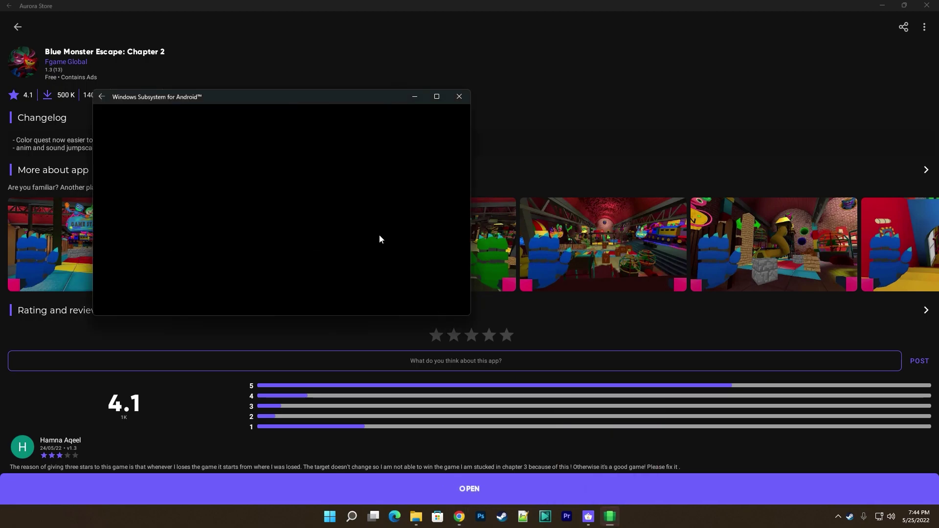
Launch Blue Monster Escape: Chapter 2 in a window near the middle of the desktop and start playing past the controls tutorial.
{"action": "left_click", "coordinate": [473, 491]}
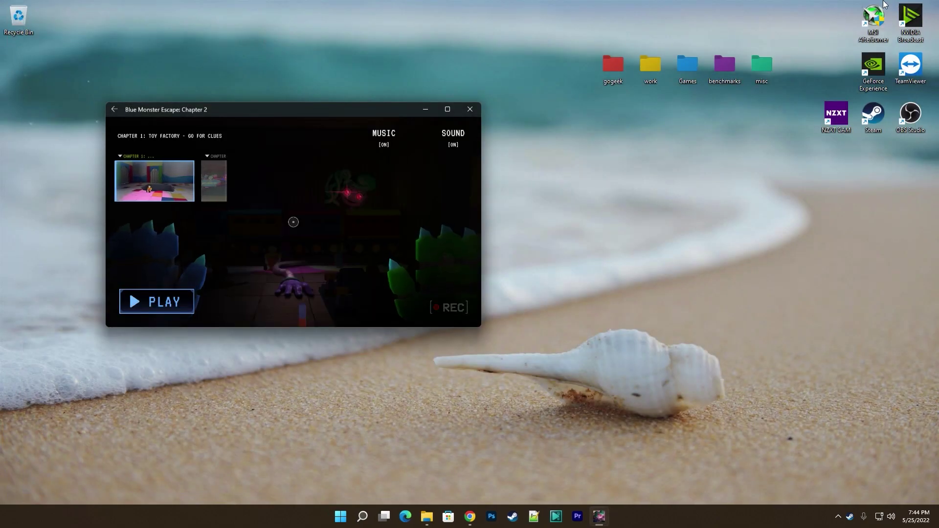
{"action": "left_click_drag", "start_coordinate": [369, 108], "coordinate": [533, 77]}
{"action": "left_click", "coordinate": [576, 103]}
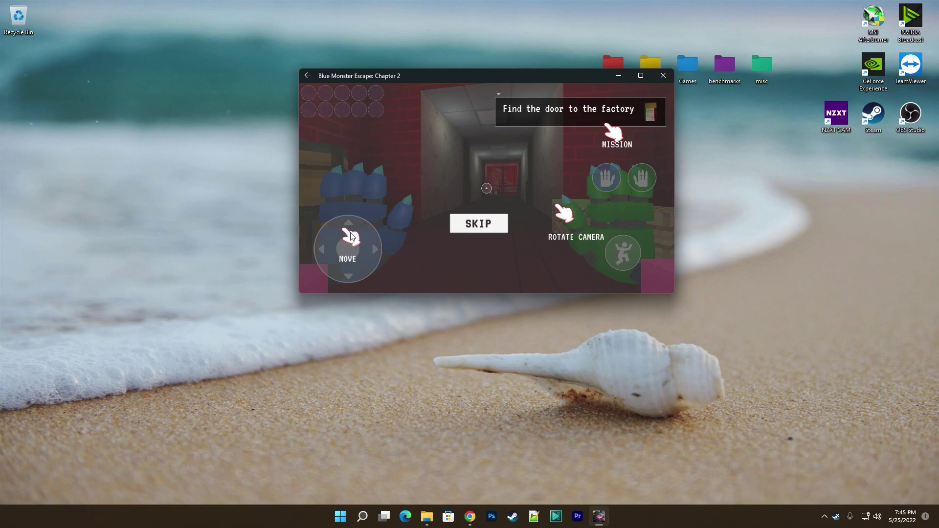
{"action": "left_click", "coordinate": [465, 228]}
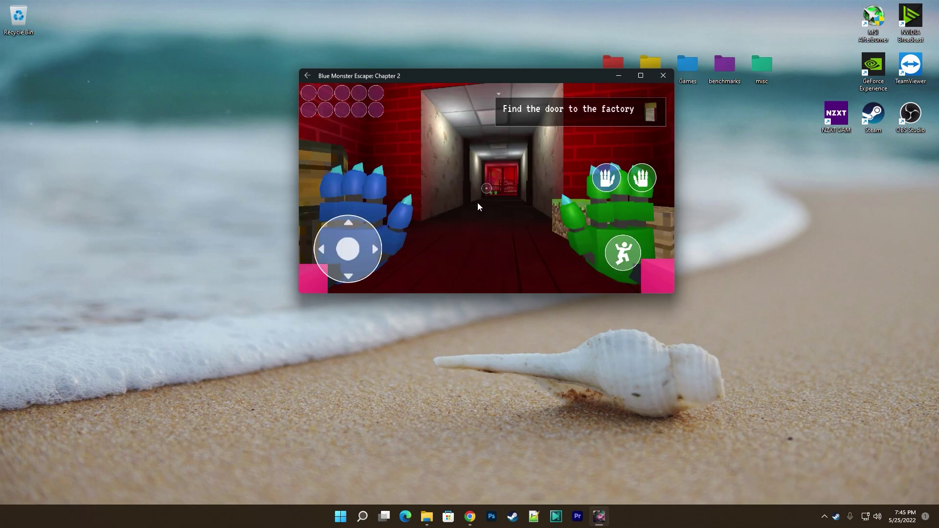
Walk down the corridor into the red room and pick up the toy on the glowing yellow ring.
{"action": "mouse_move", "coordinate": [348, 249]}
{"action": "left_mouse_down"}
{"action": "mouse_move", "coordinate": [348, 222]}
{"action": "mouse_move", "coordinate": [410, 224]}
{"action": "mouse_move", "coordinate": [320, 239]}
{"action": "mouse_move", "coordinate": [329, 248]}
{"action": "left_mouse_up"}
{"action": "left_click_drag", "start_coordinate": [426, 235], "coordinate": [392, 248]}
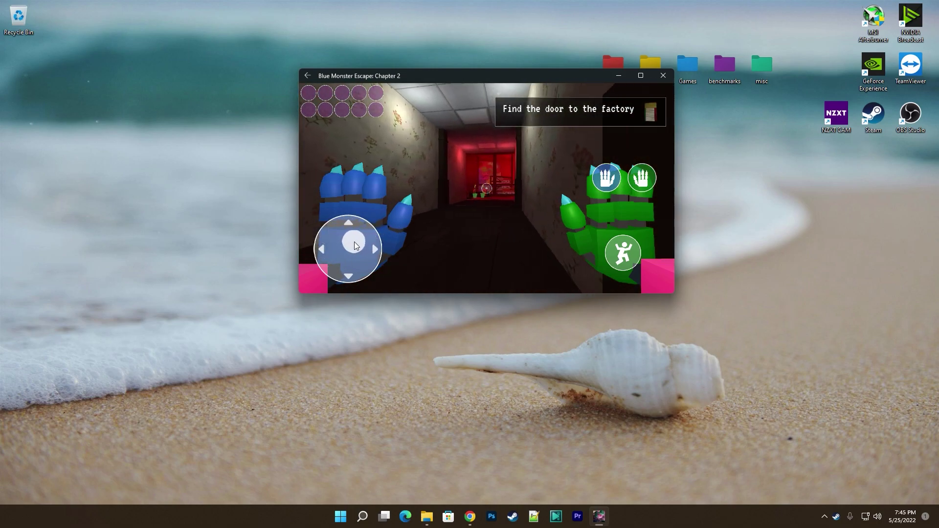
{"action": "left_click_drag", "start_coordinate": [345, 227], "coordinate": [426, 223]}
{"action": "left_click_drag", "start_coordinate": [359, 239], "coordinate": [692, 201]}
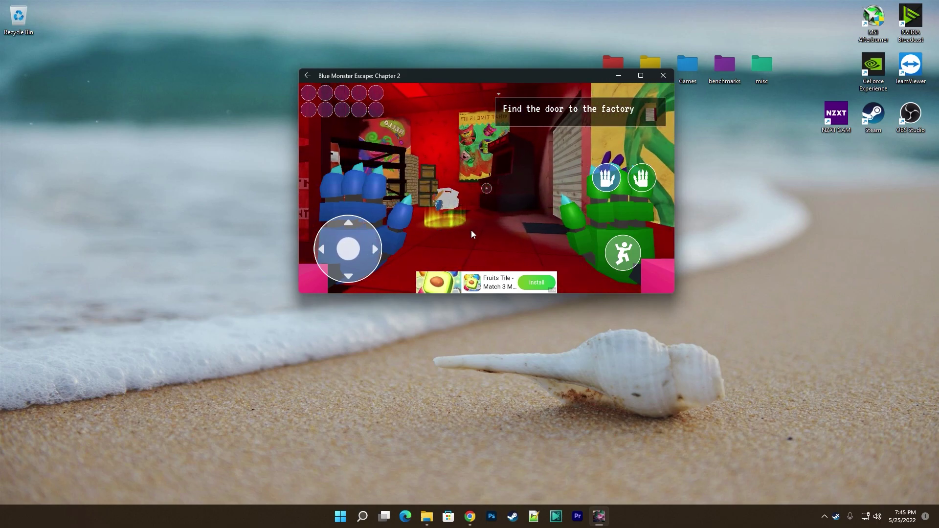
{"action": "left_click_drag", "start_coordinate": [634, 195], "coordinate": [477, 201]}
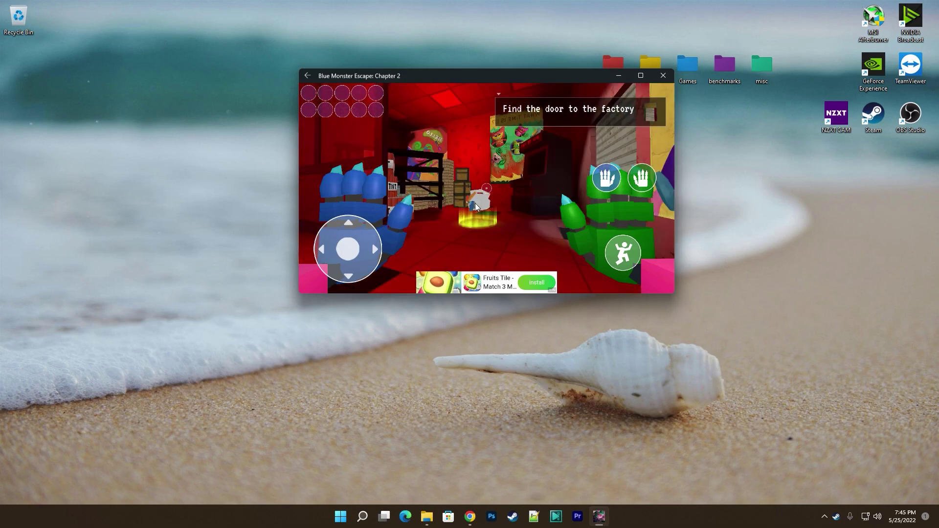
{"action": "left_click_drag", "start_coordinate": [348, 227], "coordinate": [348, 224]}
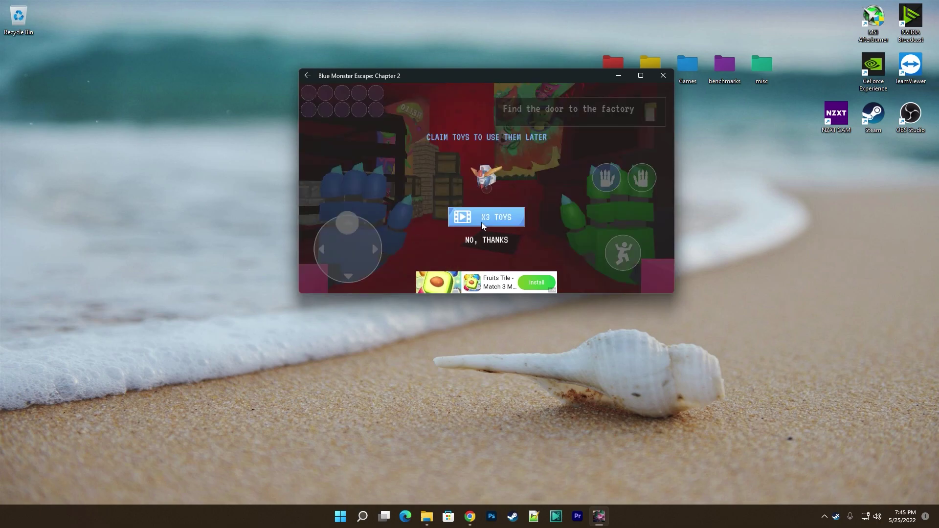